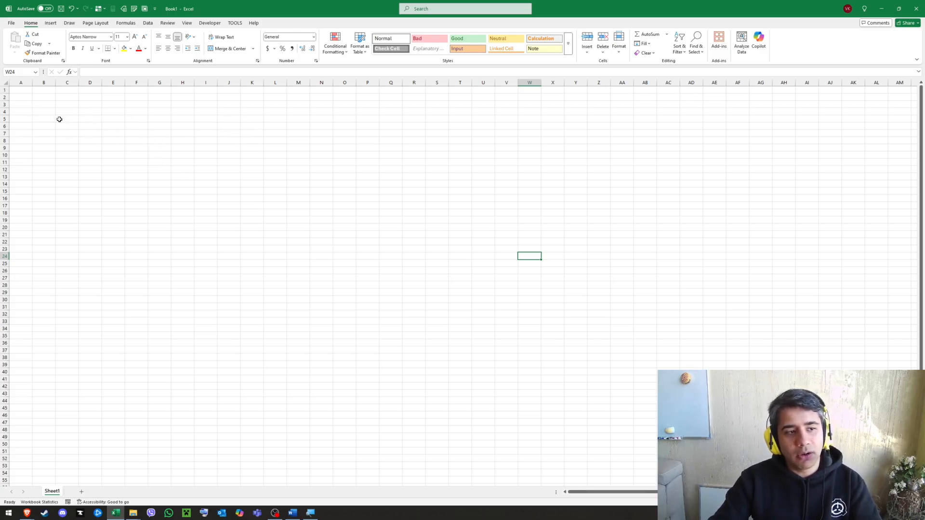
- Select entire rows 1, 2, 3, 5, 7 and 11 one after another
{"action": "left_click", "coordinate": [4, 90]}
{"action": "left_click", "coordinate": [4, 97]}
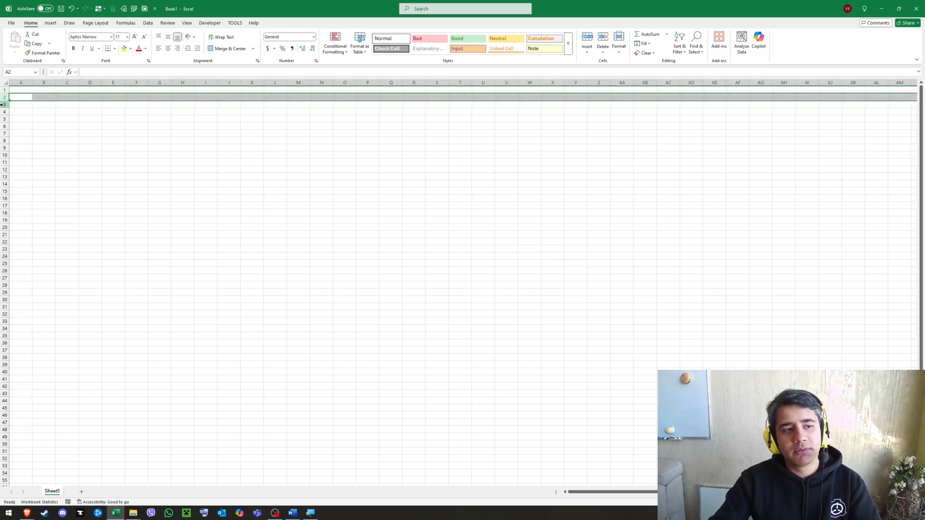
{"action": "left_click", "coordinate": [4, 104]}
{"action": "left_click", "coordinate": [2, 119]}
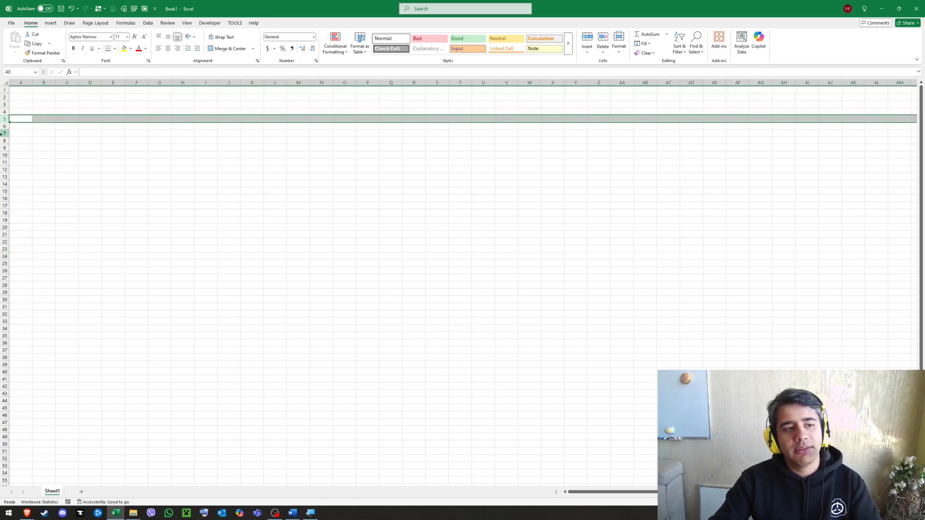
{"action": "left_click", "coordinate": [3, 133]}
{"action": "left_click", "coordinate": [4, 161]}
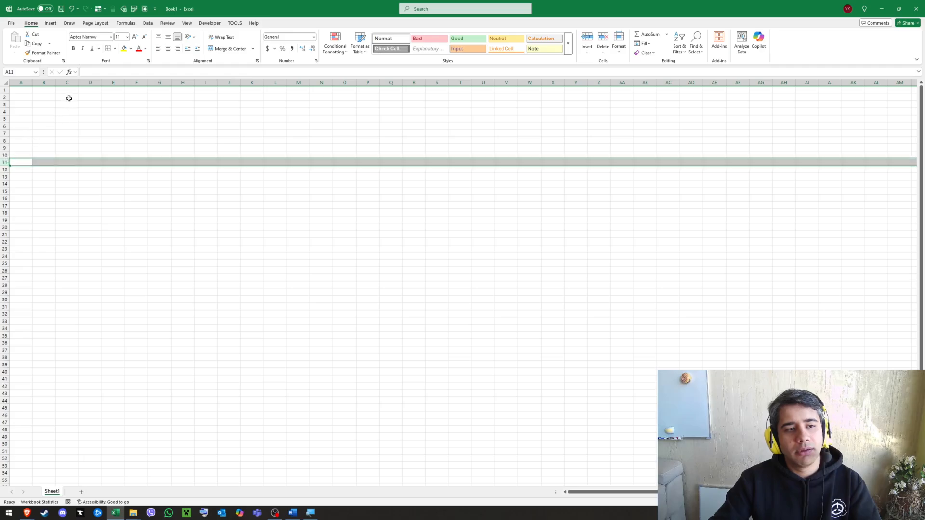
- Select entire columns C, D, E and F one after another
{"action": "left_click", "coordinate": [69, 82]}
{"action": "left_click", "coordinate": [90, 82]}
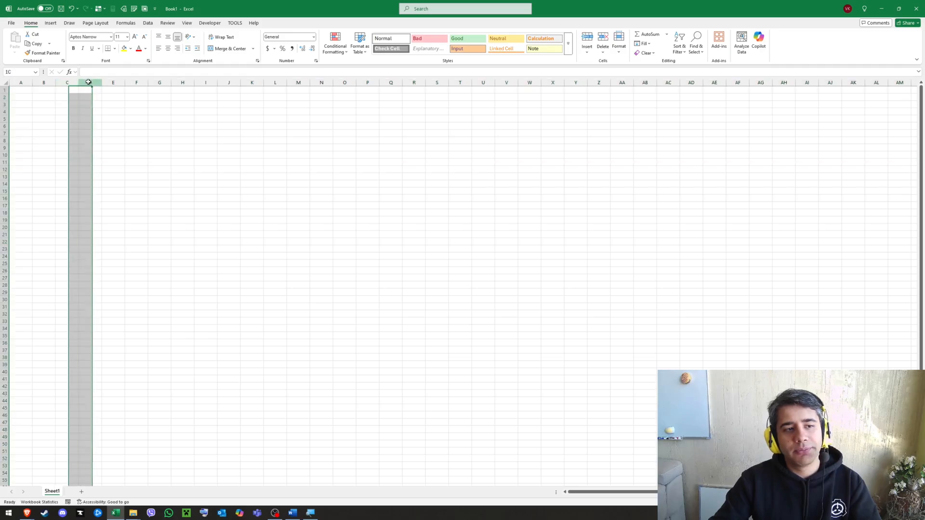
{"action": "left_click", "coordinate": [113, 83]}
{"action": "left_click", "coordinate": [135, 80]}
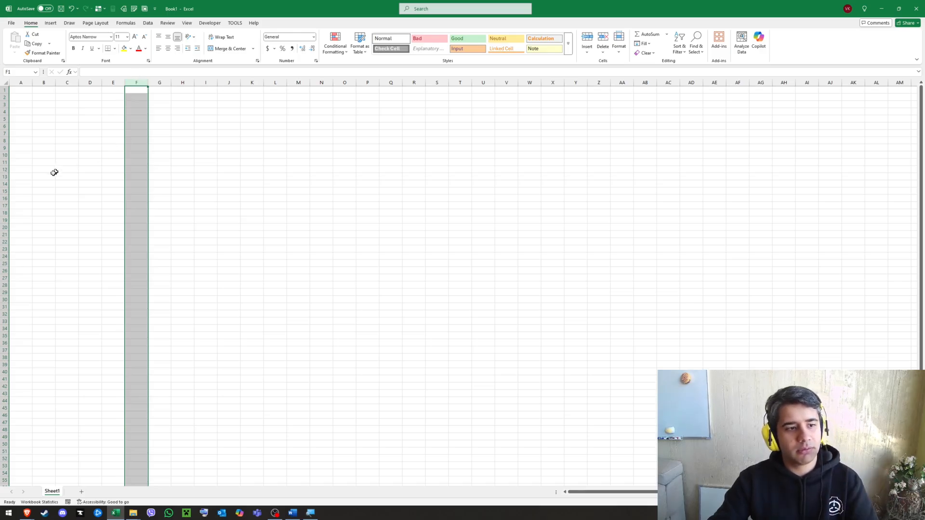
- Add row 11 to the column F selection, and select the intersecting cell F11 followed by cell D4
{"action": "left_click", "coordinate": [3, 162], "text": "ctrl"}
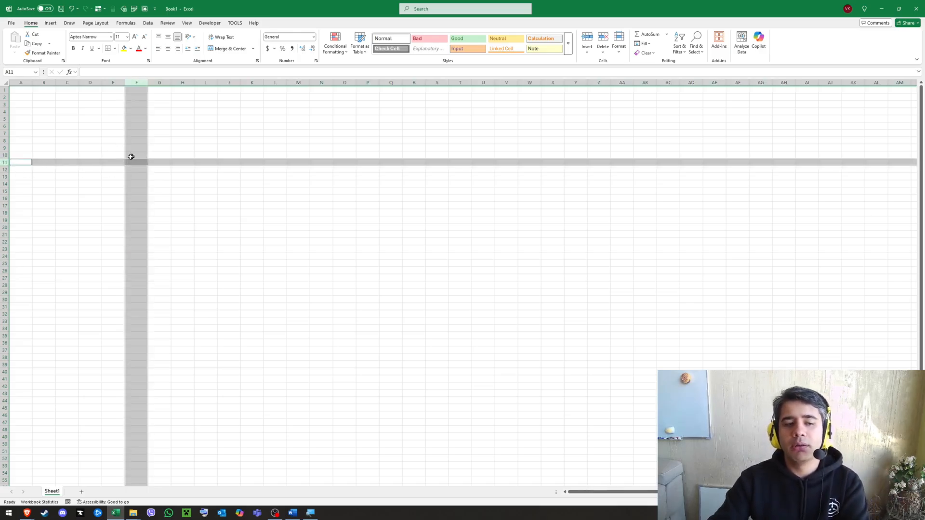
{"action": "left_click", "coordinate": [138, 162]}
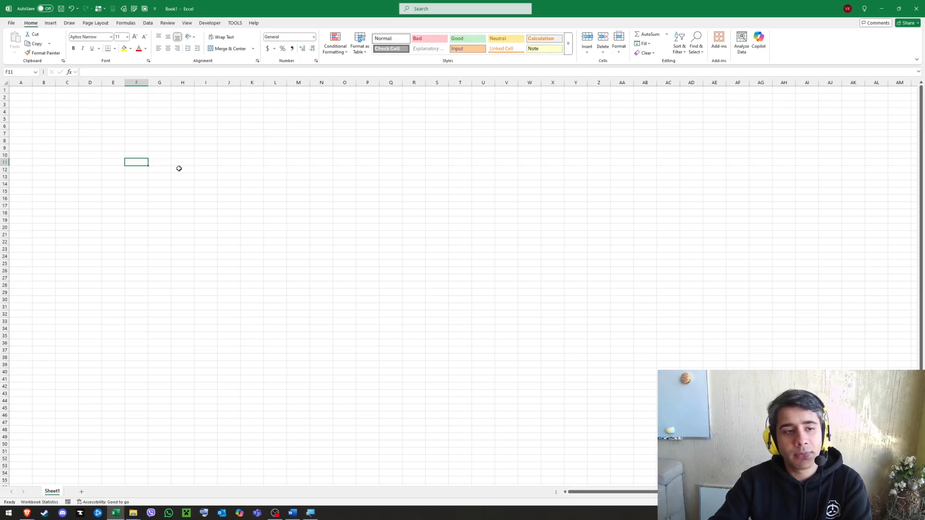
{"action": "left_click", "coordinate": [82, 111]}
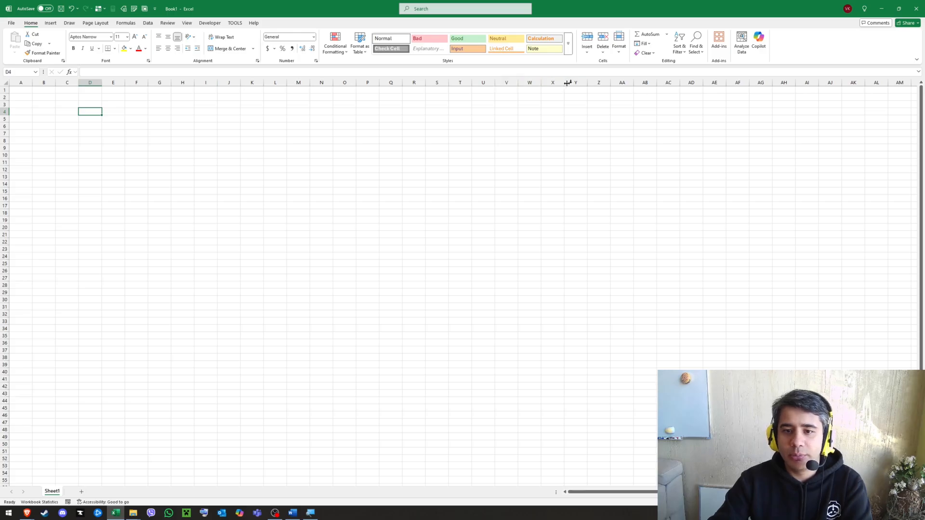
- Select entire columns Z, AA, AB and AC one after another
{"action": "left_click", "coordinate": [603, 83]}
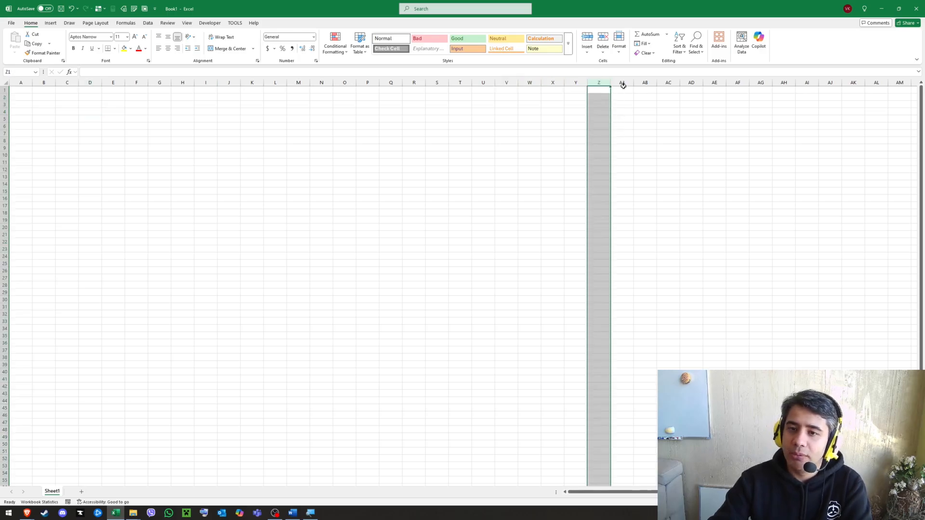
{"action": "left_click", "coordinate": [624, 84]}
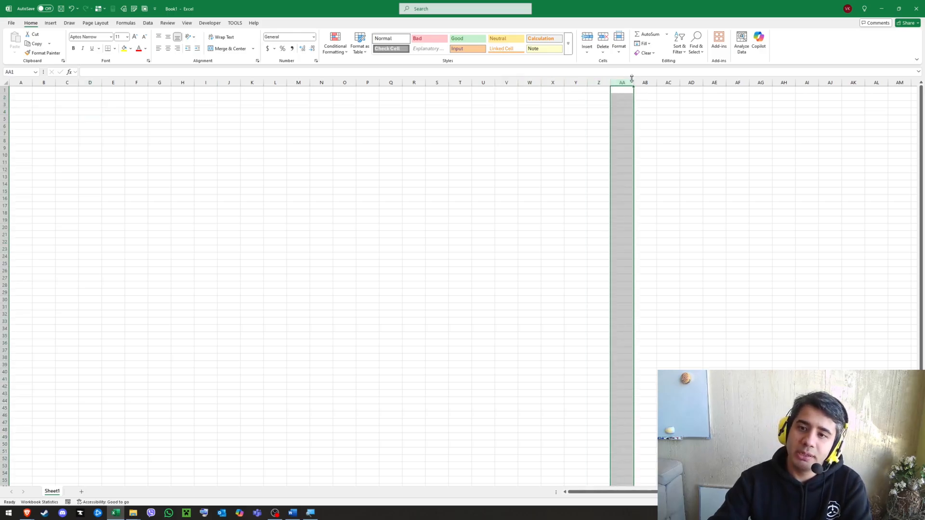
{"action": "left_click", "coordinate": [646, 82]}
{"action": "left_click", "coordinate": [669, 81]}
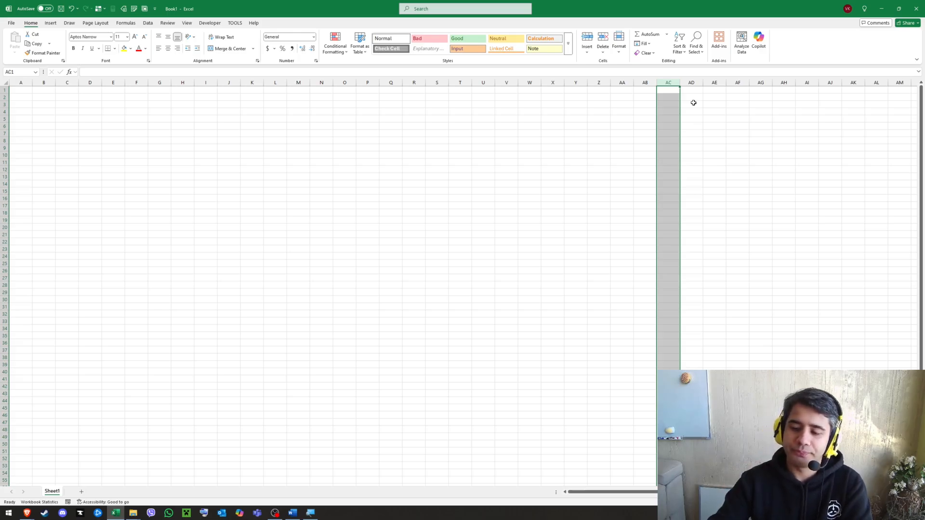
- Select cell A1, vertical ranges starting at E2 and H2, the horizontal range E5:K5, and finally cell F9
{"action": "left_click", "coordinate": [18, 90]}
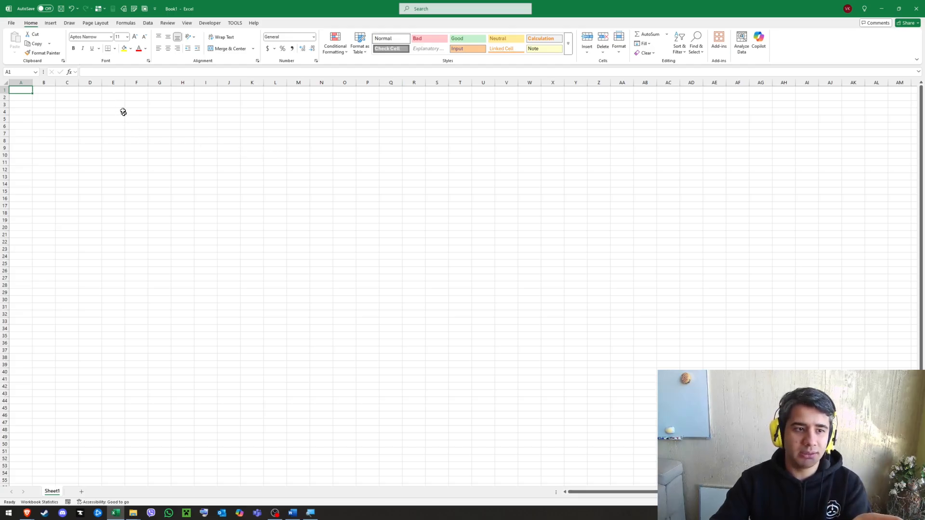
{"action": "left_click_drag", "start_coordinate": [116, 98], "coordinate": [138, 226]}
{"action": "left_click_drag", "start_coordinate": [177, 98], "coordinate": [182, 185]}
{"action": "left_click_drag", "start_coordinate": [117, 119], "coordinate": [261, 119]}
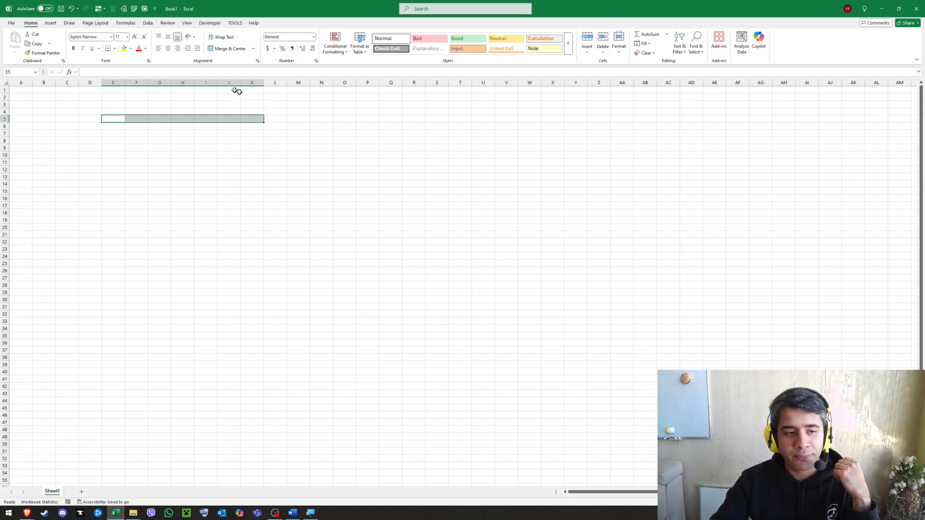
{"action": "left_click", "coordinate": [139, 146]}
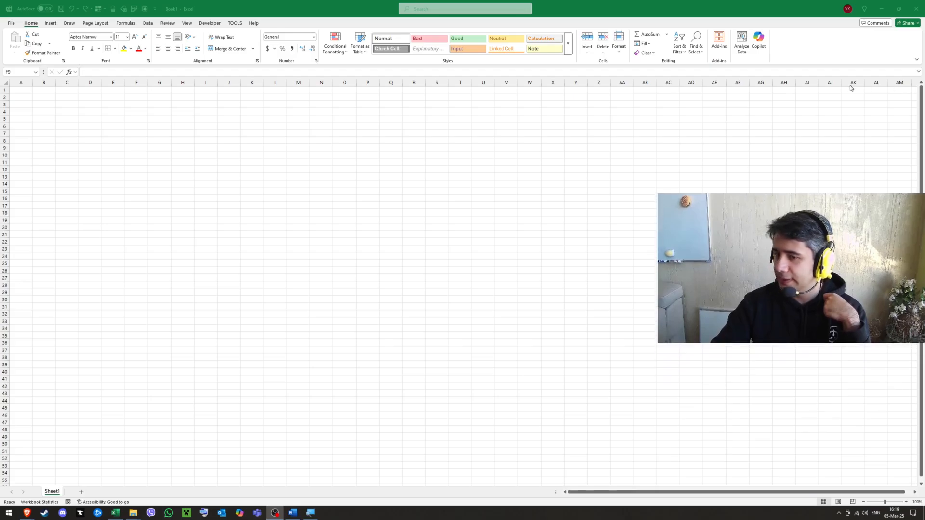
- Select cell T29 and reduce the worksheet zoom stepwise to 70%
{"action": "left_click", "coordinate": [851, 111]}
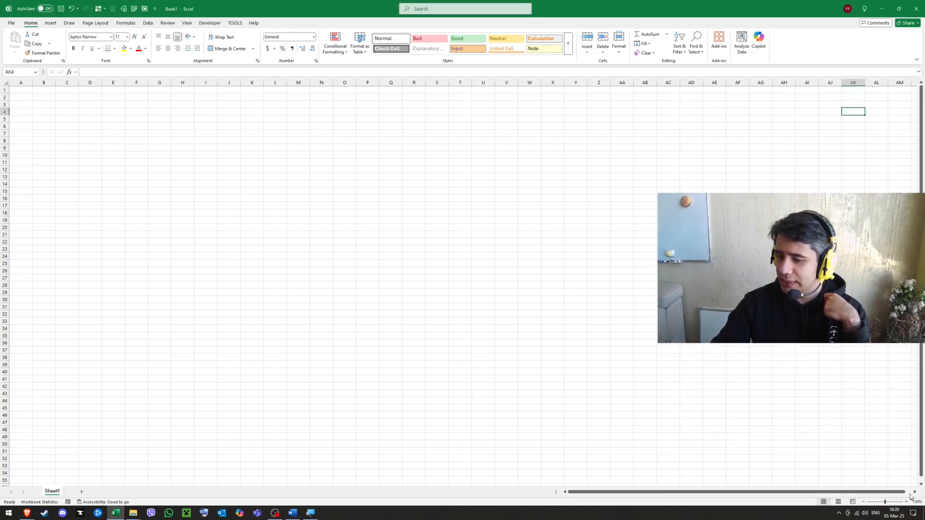
{"action": "left_click", "coordinate": [460, 293]}
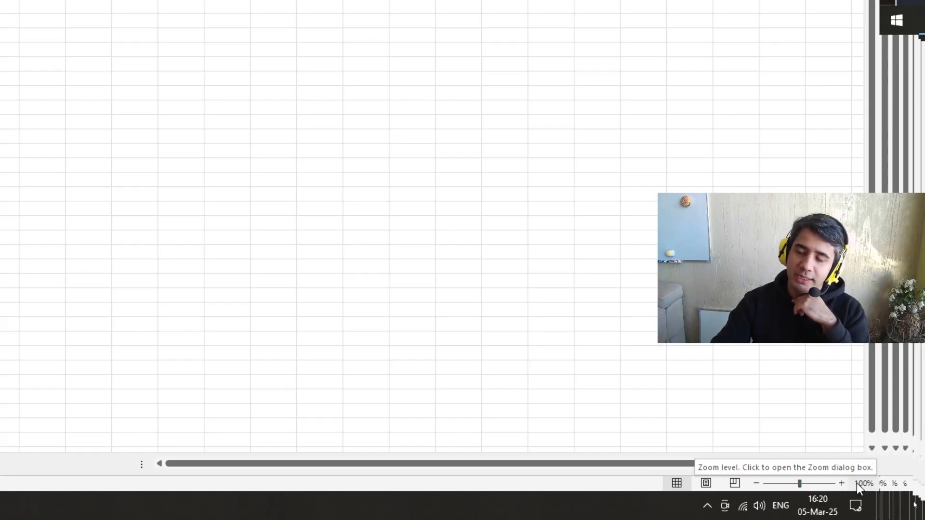
{"action": "left_click", "coordinate": [757, 484]}
{"action": "left_click", "coordinate": [758, 484]}
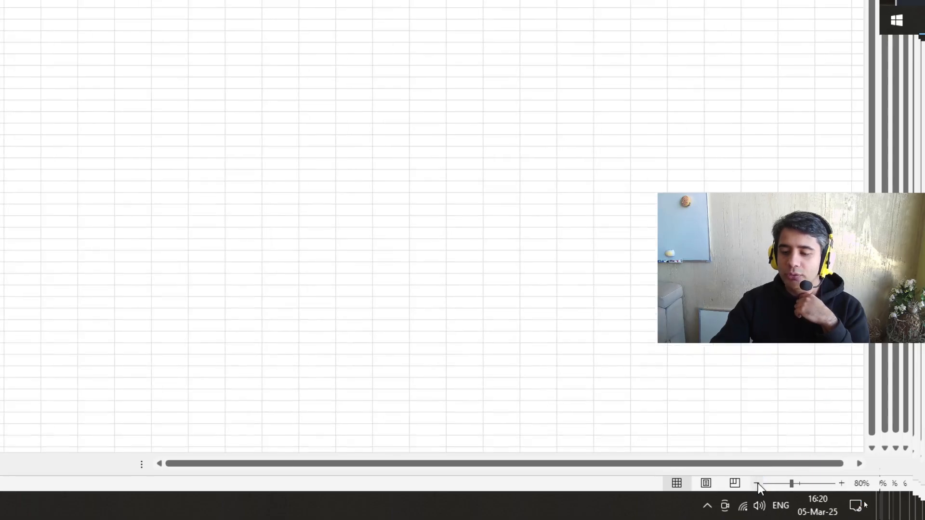
{"action": "left_click", "coordinate": [757, 483]}
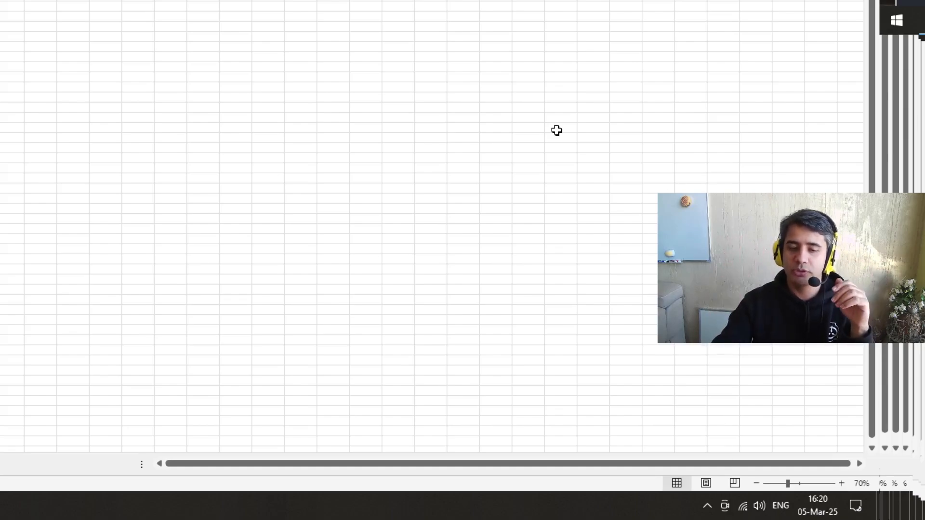
- Increase the worksheet zoom in 10% steps up to 200%
{"action": "left_click", "coordinate": [842, 484]}
{"action": "left_click", "coordinate": [842, 483]}
{"action": "left_click", "coordinate": [842, 484]}
{"action": "left_click", "coordinate": [842, 483]}
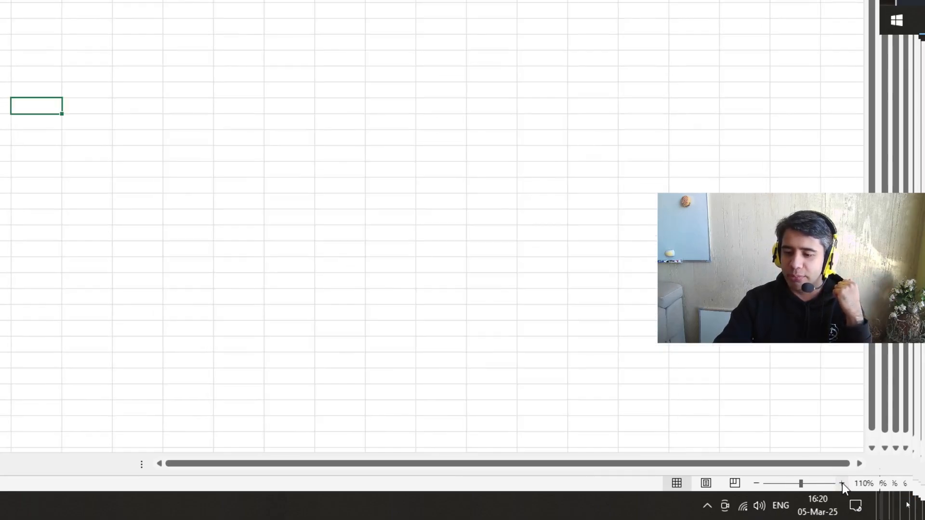
{"action": "left_click", "coordinate": [842, 484]}
{"action": "left_click", "coordinate": [842, 484]}
{"action": "left_click", "coordinate": [841, 483]}
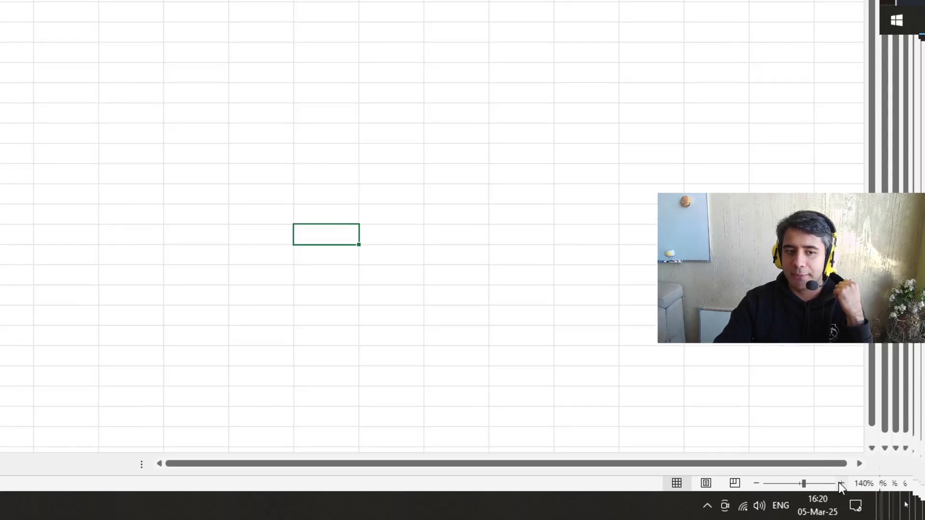
{"action": "left_click", "coordinate": [841, 484]}
{"action": "left_click", "coordinate": [841, 483]}
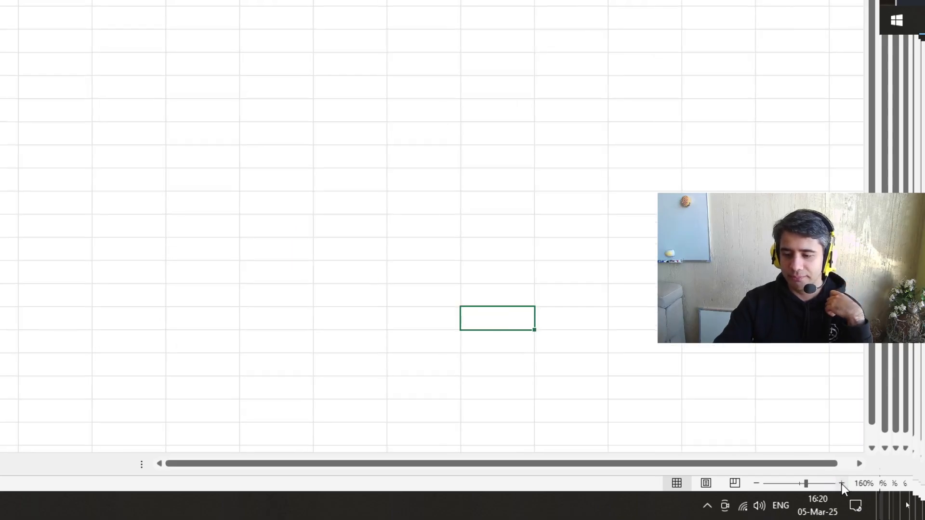
{"action": "left_click", "coordinate": [841, 483]}
{"action": "left_click", "coordinate": [841, 483]}
{"action": "left_click", "coordinate": [841, 484]}
{"action": "left_click", "coordinate": [841, 483]}
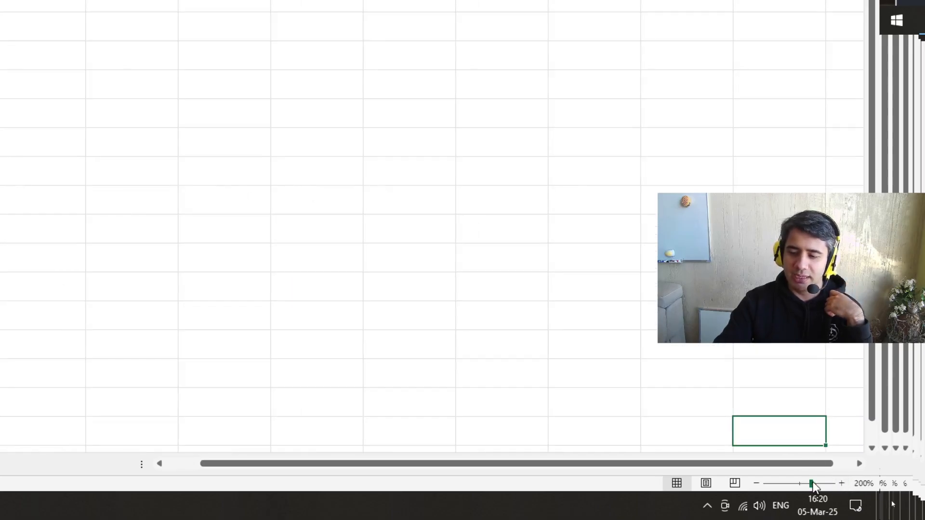
- Vary the worksheet zoom continuously to 208% and bring it back to 100%
{"action": "mouse_move", "coordinate": [813, 483]}
{"action": "left_mouse_down"}
{"action": "mouse_move", "coordinate": [787, 483]}
{"action": "mouse_move", "coordinate": [812, 486]}
{"action": "left_mouse_up"}
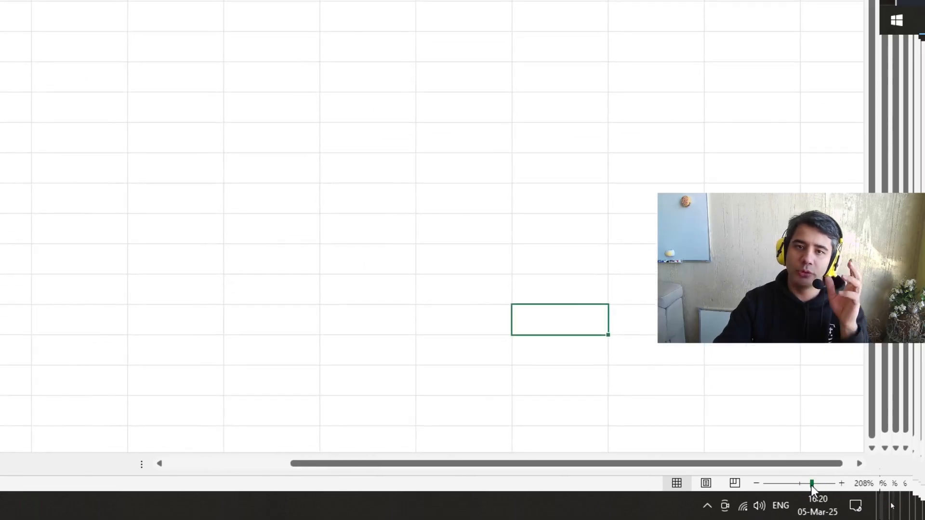
{"action": "left_click", "coordinate": [800, 483]}
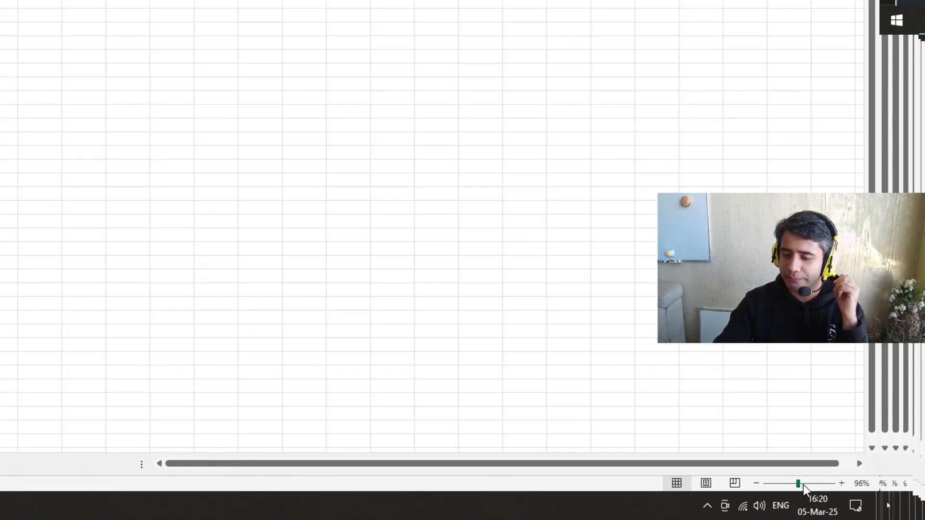
{"action": "left_click", "coordinate": [843, 484]}
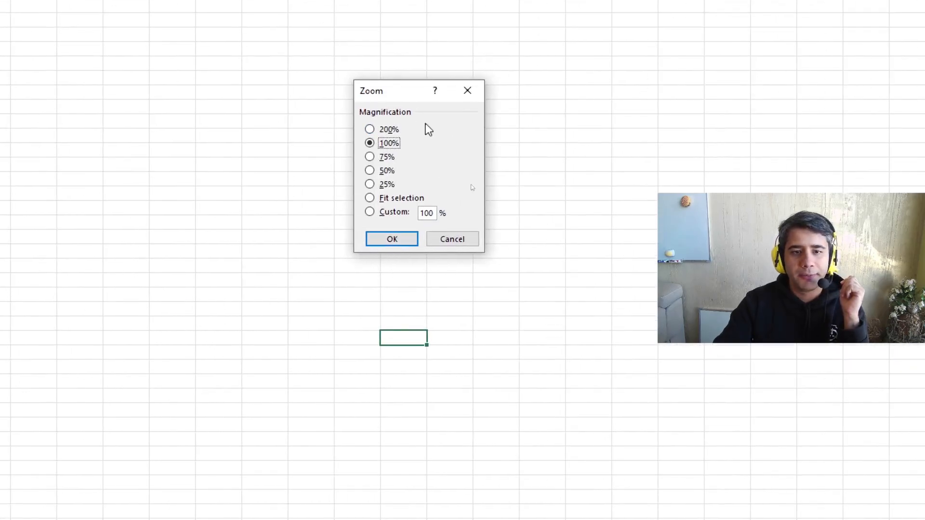
- Try the preset magnifications in the Zoom dialog, including 75%, and apply 200%
{"action": "left_click_drag", "start_coordinate": [399, 90], "coordinate": [463, 171]}
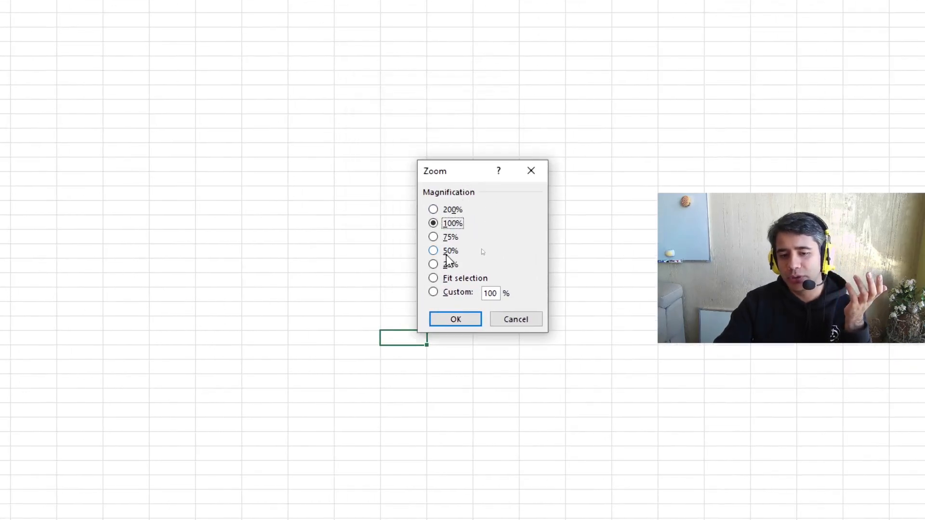
{"action": "left_click", "coordinate": [452, 210]}
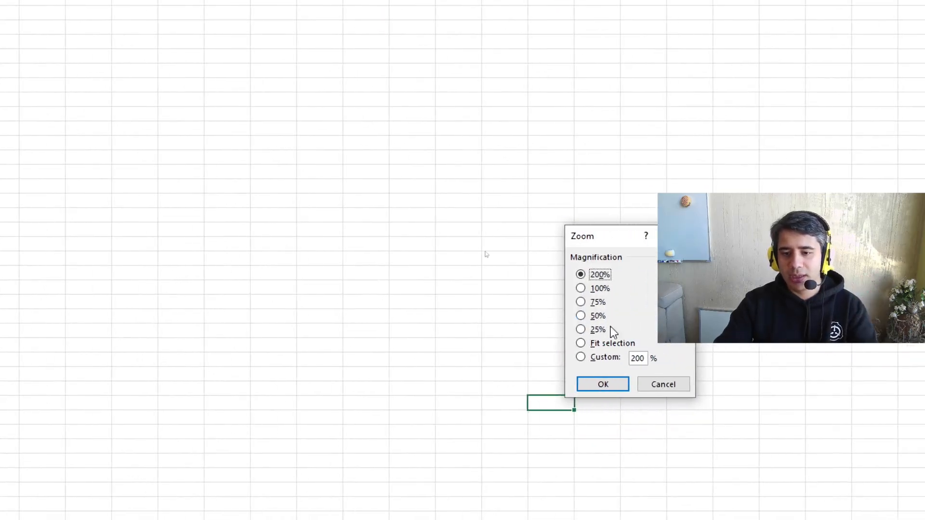
{"action": "left_click", "coordinate": [800, 377]}
{"action": "left_click", "coordinate": [597, 302]}
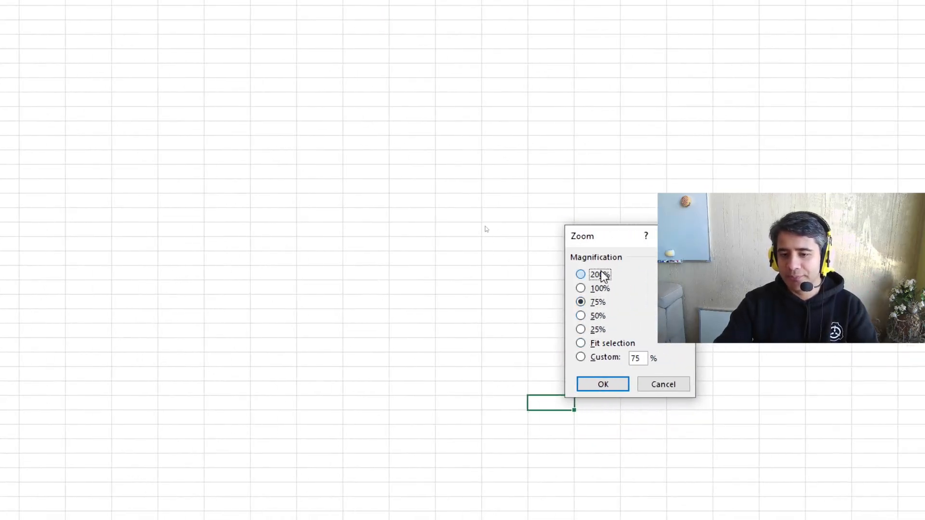
{"action": "left_click", "coordinate": [600, 274]}
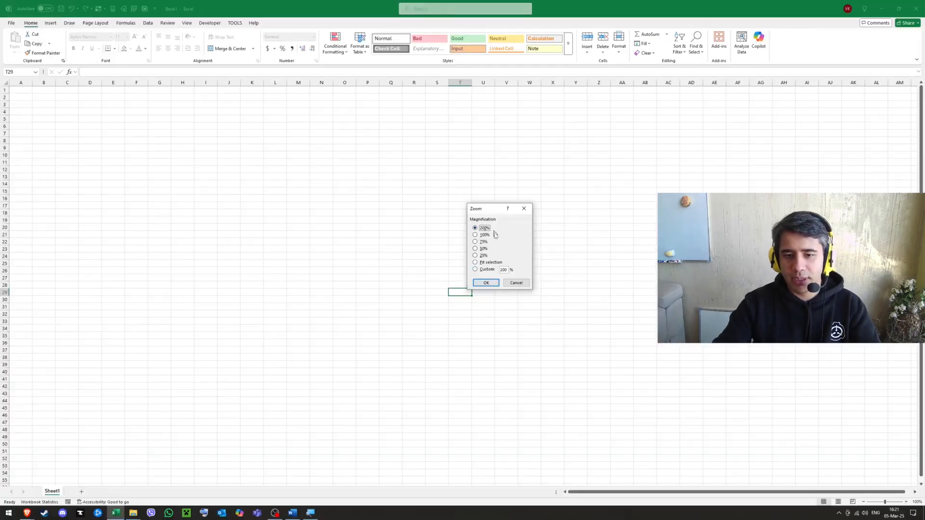
{"action": "left_click", "coordinate": [486, 283]}
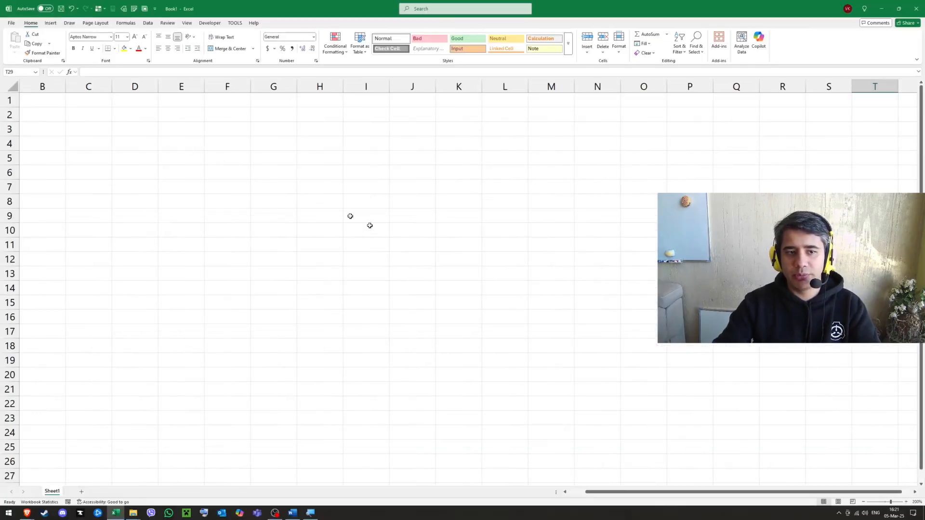
- Return to column A and zoom the sheet in to 400%, out and in again, ending at 190%
{"action": "left_click_drag", "start_coordinate": [679, 492], "coordinate": [477, 447]}
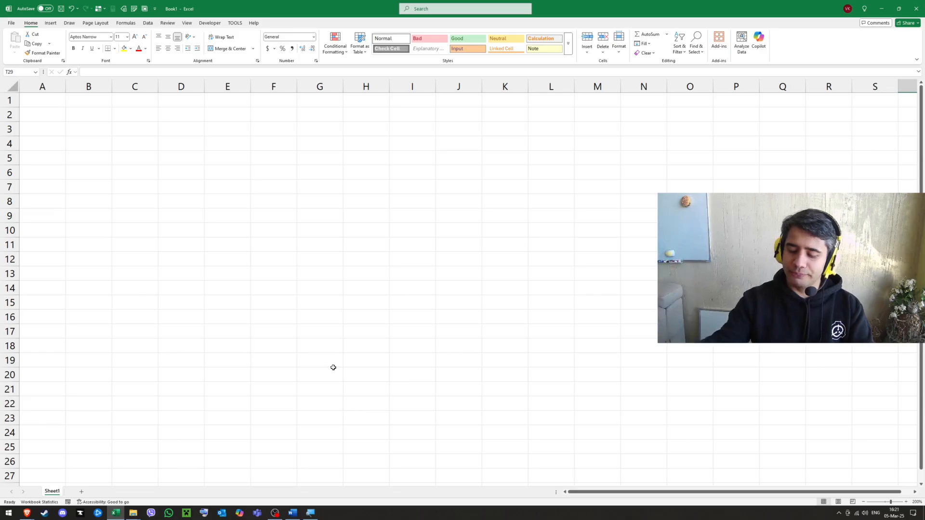
{"action": "scroll", "coordinate": [155, 159], "scroll_direction": "up", "scroll_amount": 10}
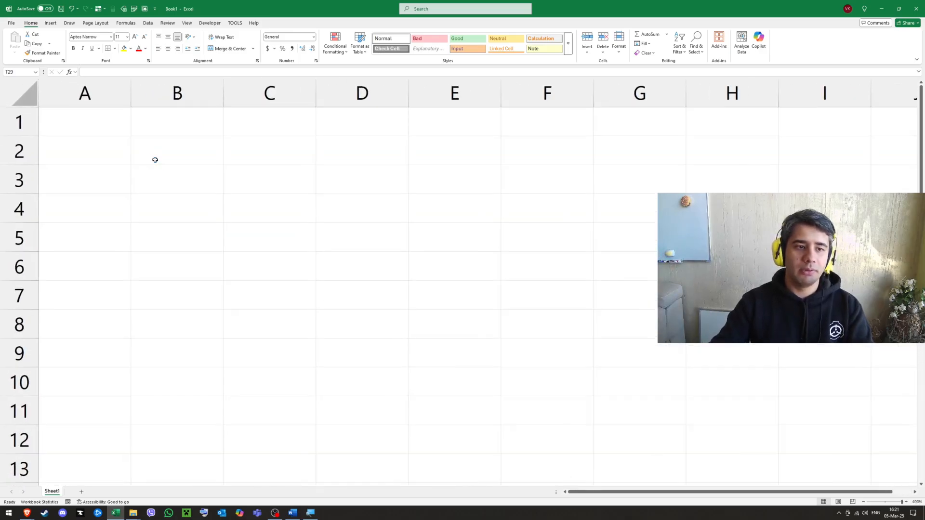
{"action": "scroll", "coordinate": [155, 160], "scroll_direction": "down", "scroll_amount": 2}
{"action": "scroll", "coordinate": [157, 161], "scroll_direction": "down", "scroll_amount": 10}
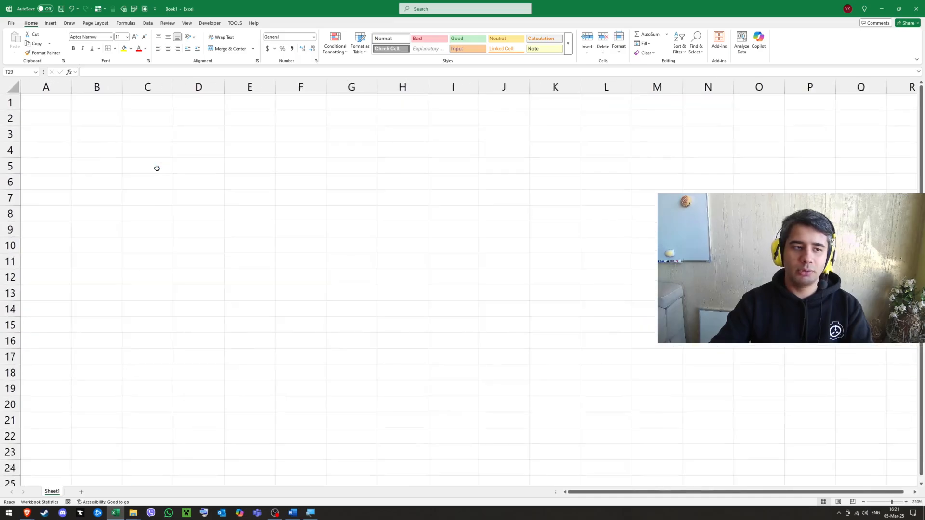
{"action": "scroll", "coordinate": [163, 177], "scroll_direction": "up", "scroll_amount": 8}
{"action": "scroll", "coordinate": [162, 178], "scroll_direction": "up", "scroll_amount": 4}
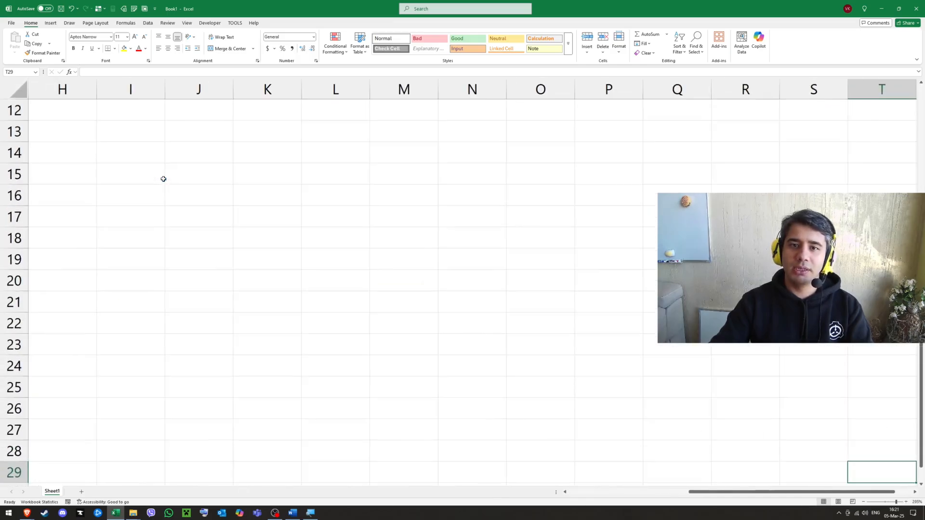
{"action": "scroll", "coordinate": [163, 183], "scroll_direction": "down", "scroll_amount": 7}
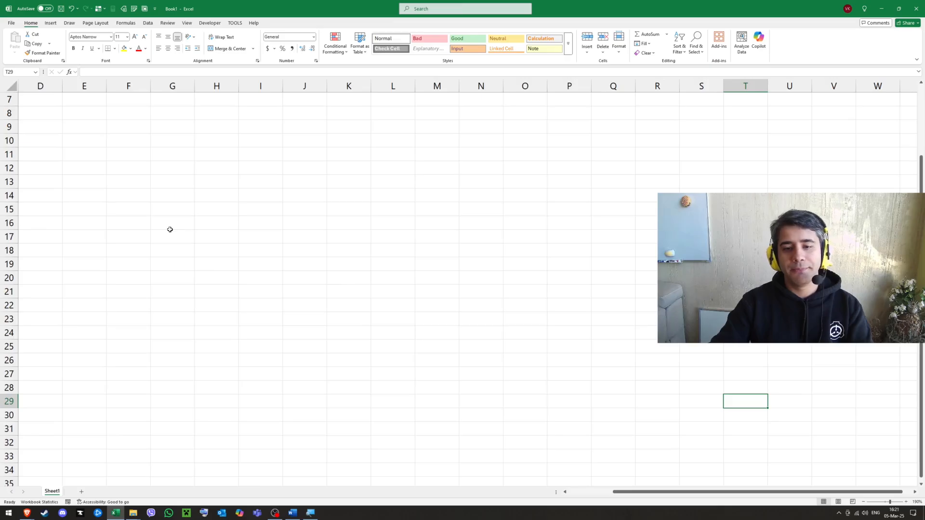
- Set the worksheet zoom to 200% and go back to cell A1
{"action": "scroll", "coordinate": [170, 229], "scroll_direction": "up", "scroll_amount": 3}
{"action": "scroll", "coordinate": [170, 229], "scroll_direction": "down", "scroll_amount": 3}
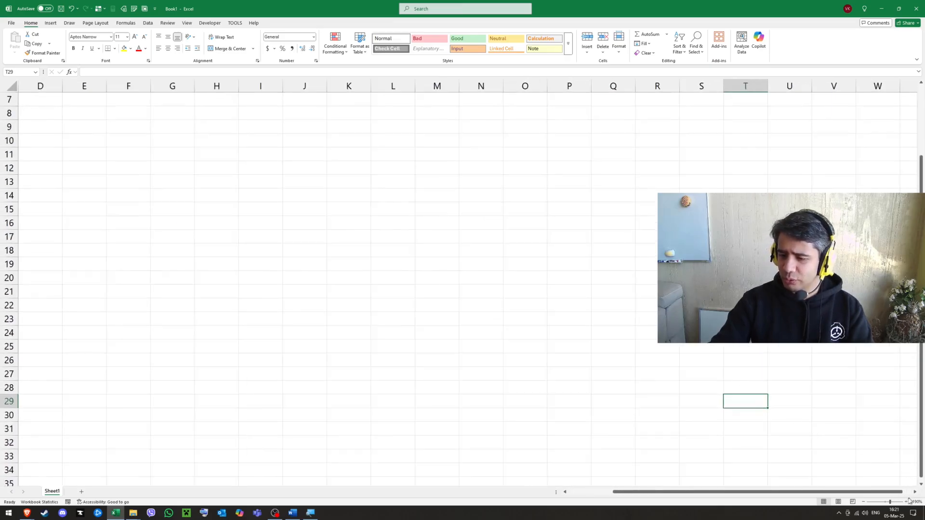
{"action": "scroll", "coordinate": [817, 430], "scroll_direction": "up", "scroll_amount": 1}
{"action": "scroll", "coordinate": [735, 428], "scroll_direction": "up", "scroll_amount": 2}
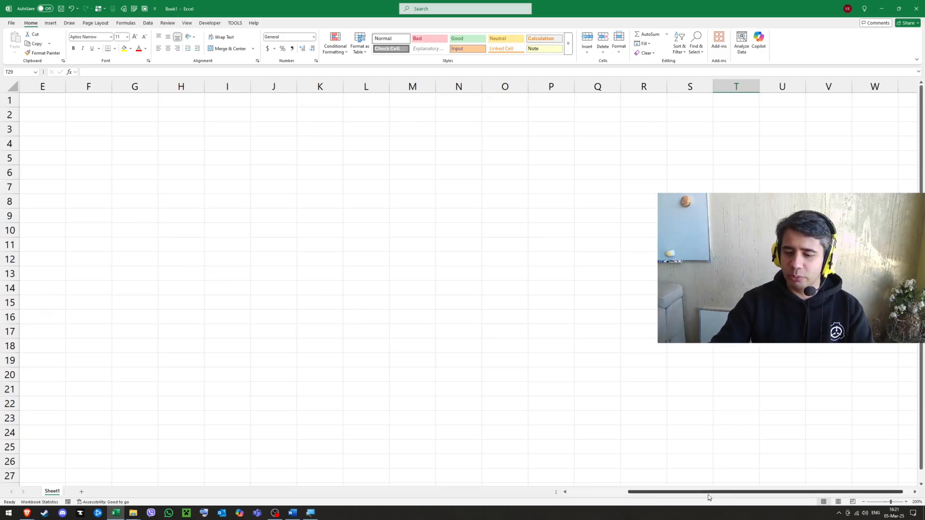
{"action": "scroll", "coordinate": [712, 496], "scroll_direction": "left", "scroll_amount": 2}
{"action": "left_click", "coordinate": [53, 97]}
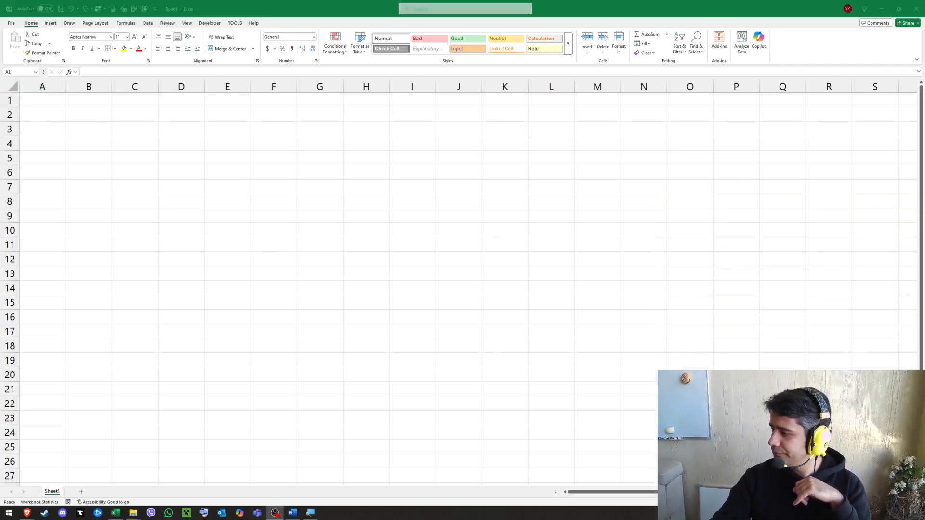
{"action": "left_click", "coordinate": [332, 222]}
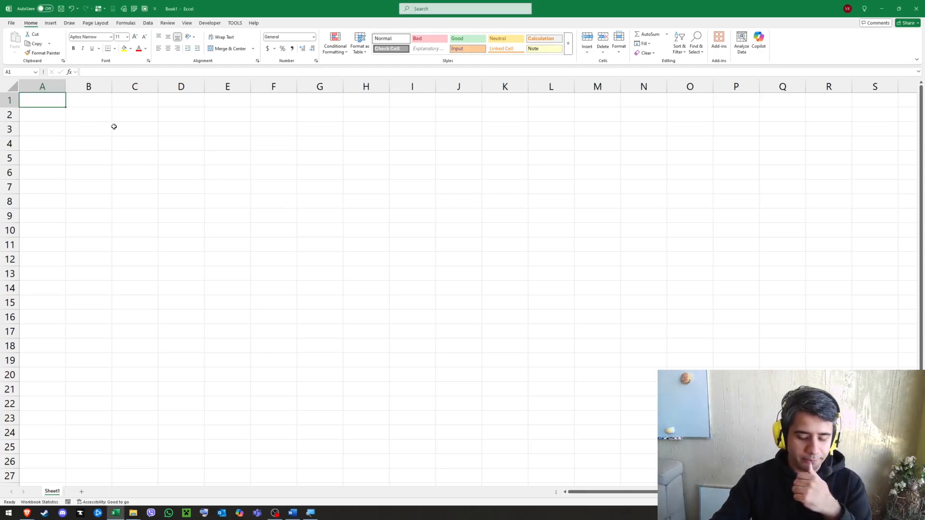
{"action": "left_click_drag", "start_coordinate": [46, 90], "coordinate": [605, 99]}
{"action": "left_click", "coordinate": [148, 114]}
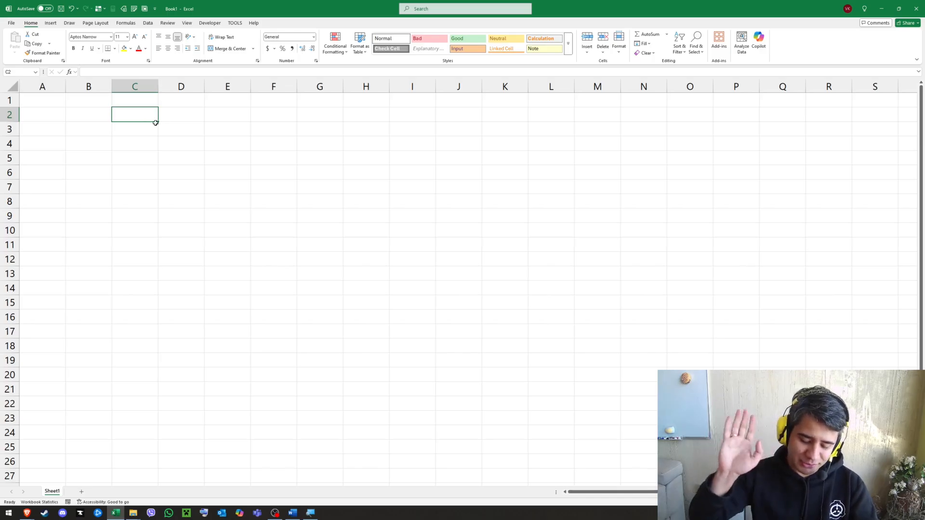
{"action": "left_click", "coordinate": [99, 111]}
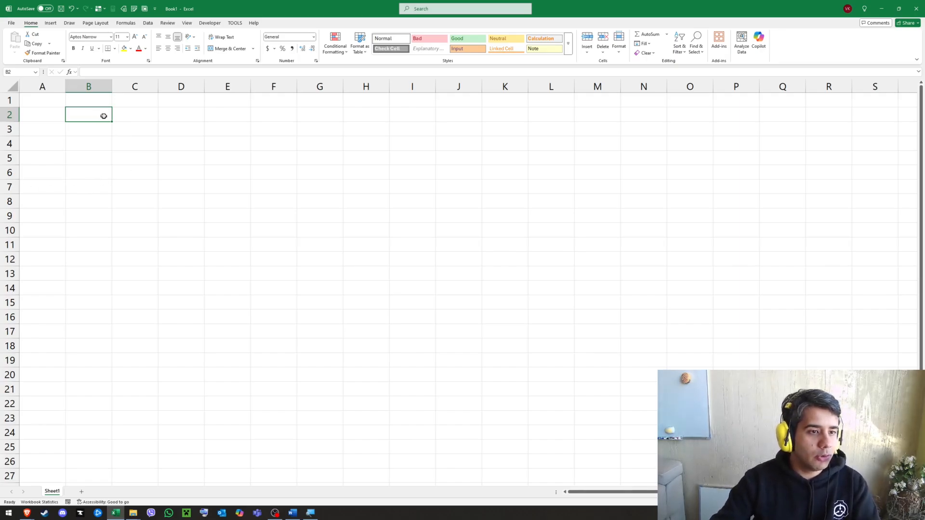
- Jump from cell A1 to the very last row of column A and back up to row 1
{"action": "left_click", "coordinate": [49, 104]}
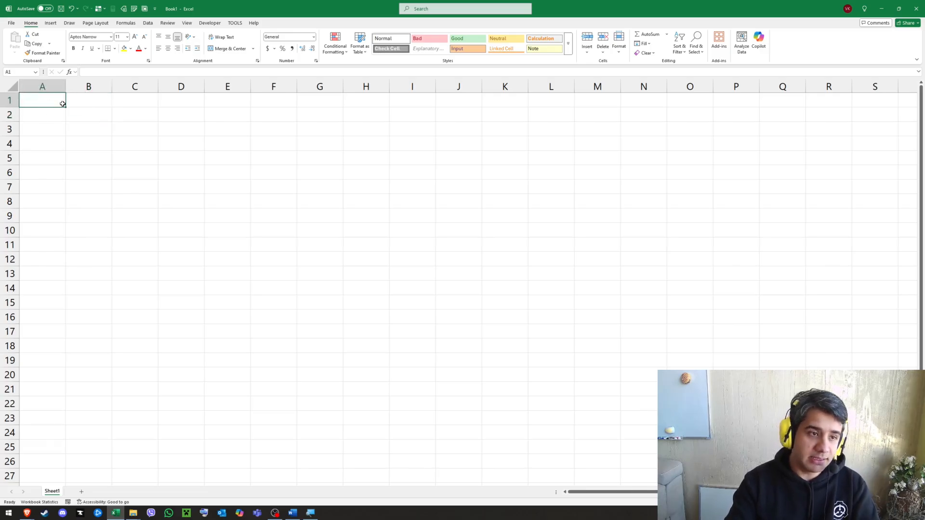
{"action": "key", "text": "ctrl+Down"}
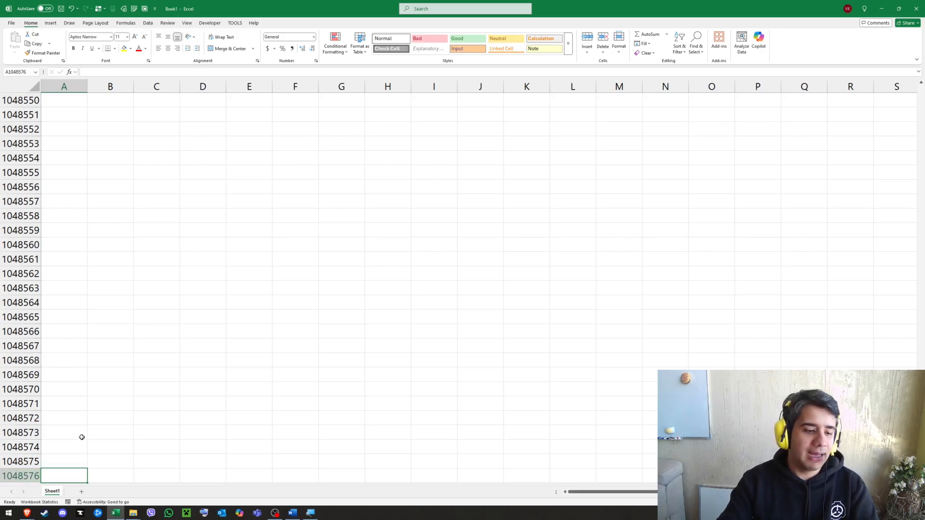
{"action": "key", "text": "ctrl+Up"}
- Count the empty cells of column A in cell B2 with the formula =COUNTBLANK(A:A)
{"action": "key", "text": "Right"}
{"action": "key", "text": "Right"}
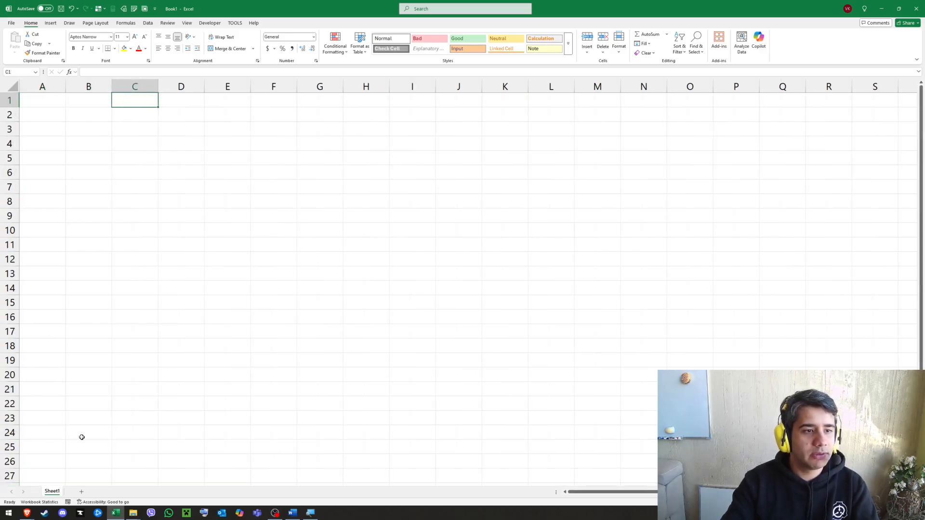
{"action": "key", "text": "Left"}
{"action": "key", "text": "Down"}
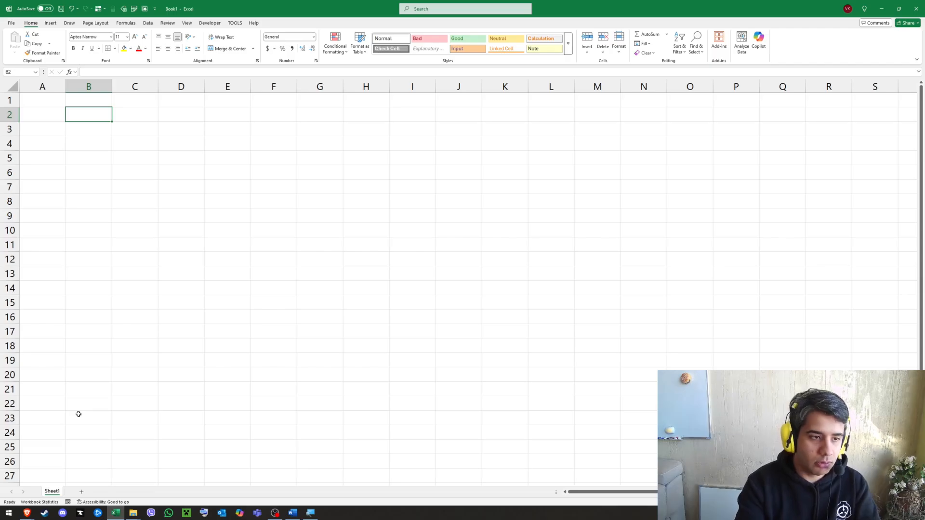
{"action": "type", "text": "=countblank"}
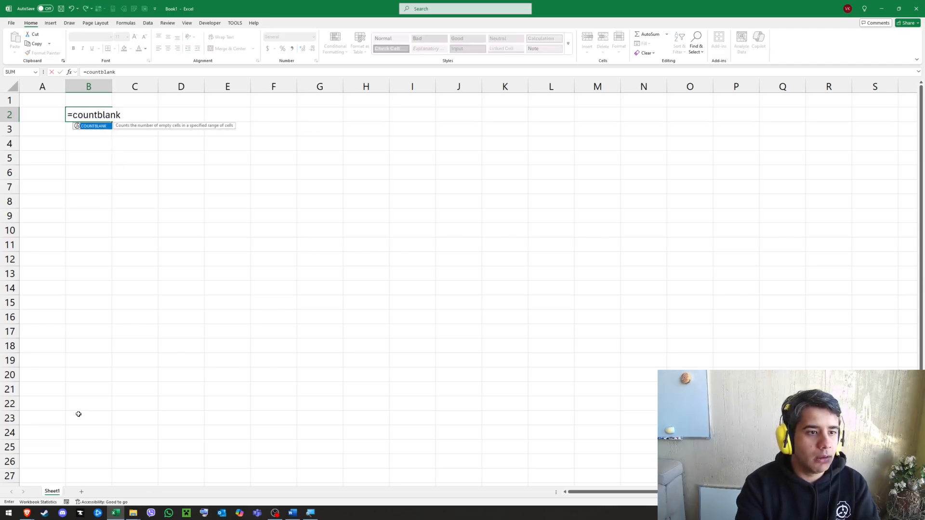
{"action": "key", "text": "Tab"}
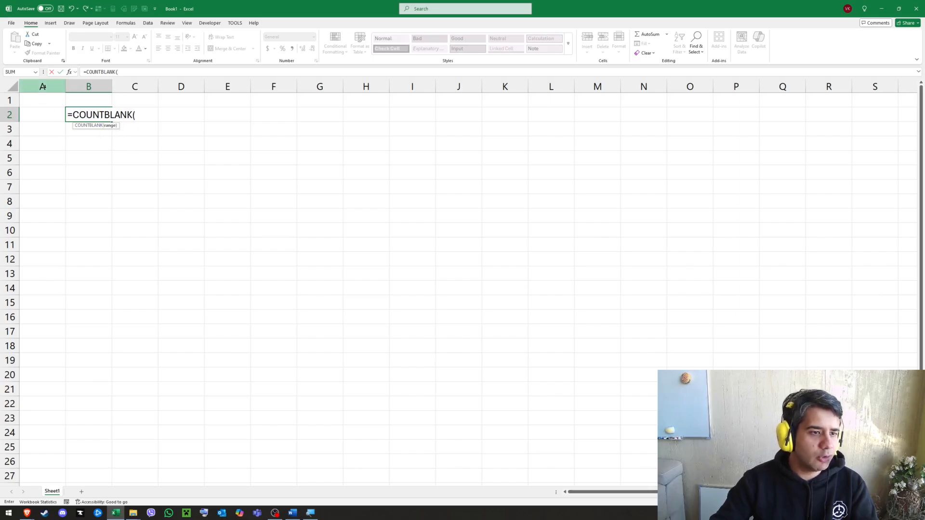
{"action": "left_click", "coordinate": [46, 87]}
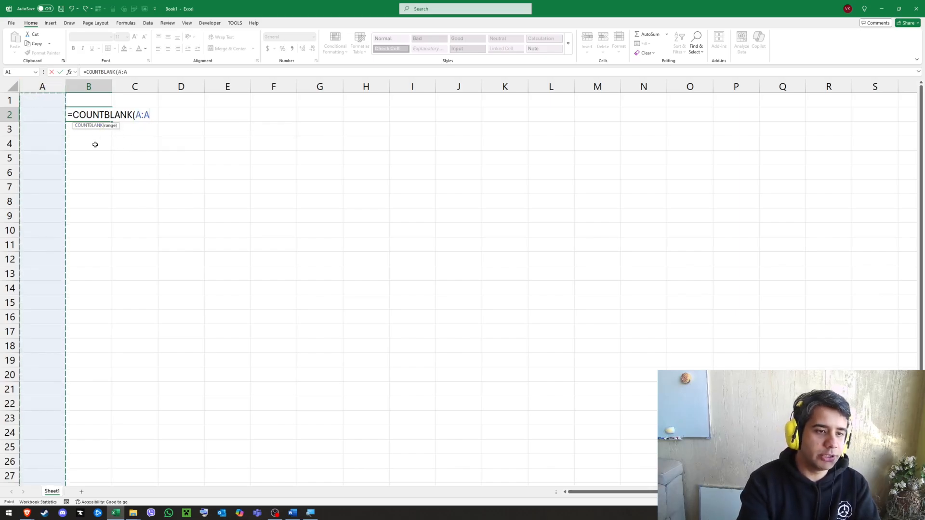
{"action": "type", "text": ")"}
{"action": "key", "text": "Return"}
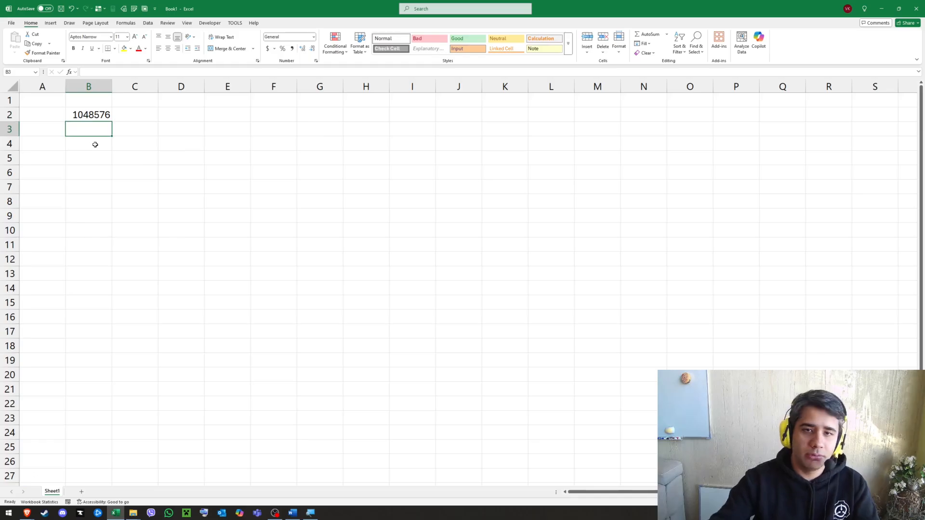
- Format cell B2 with a thousands separator and no decimals, and widen column B to fit the number
{"action": "left_click_drag", "start_coordinate": [109, 89], "coordinate": [119, 88]}
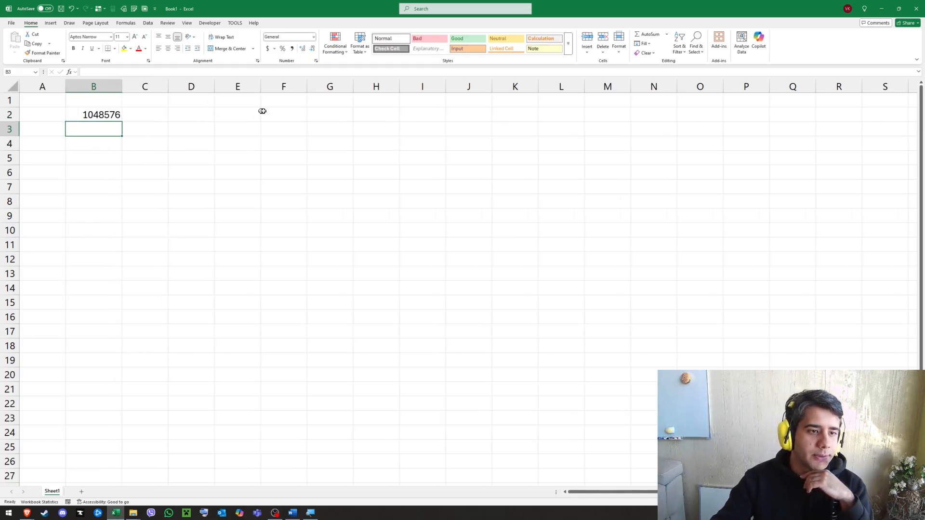
{"action": "key", "text": "ctrl+z"}
{"action": "left_click", "coordinate": [96, 115]}
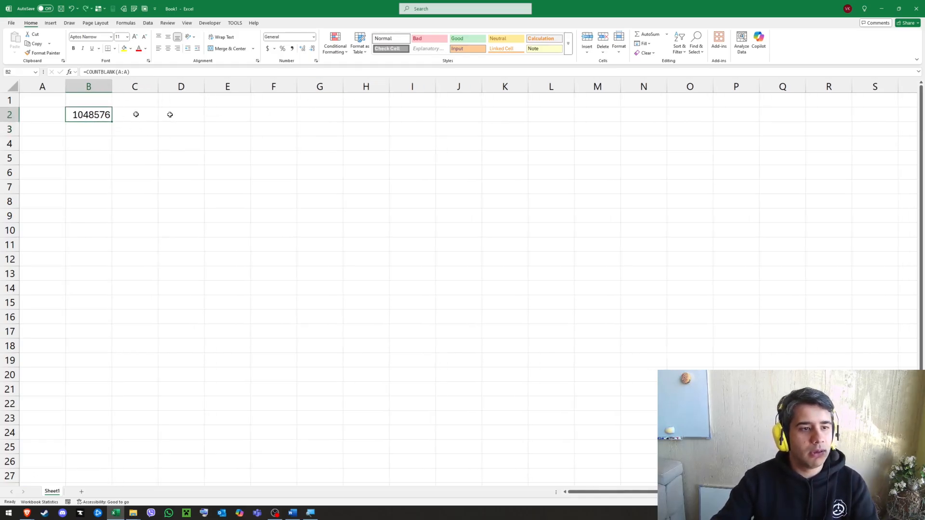
{"action": "left_click", "coordinate": [292, 49]}
{"action": "left_click", "coordinate": [313, 49]}
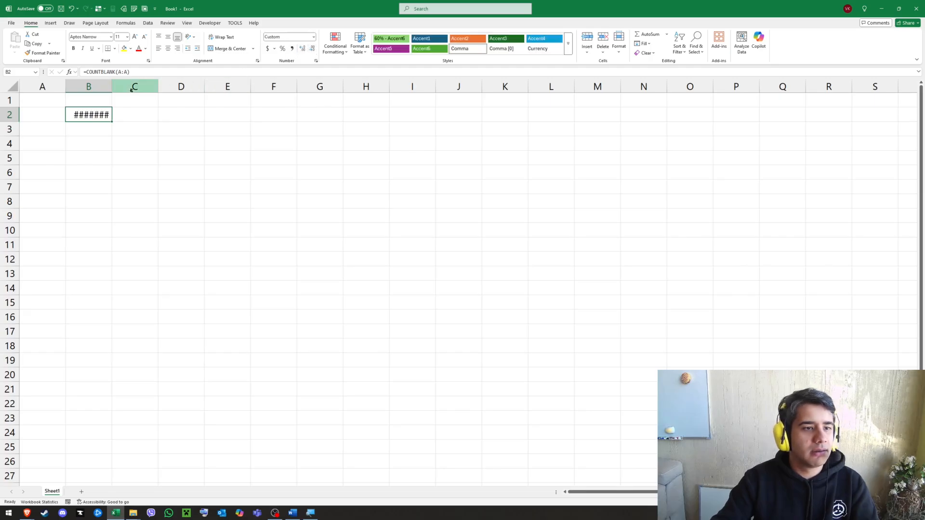
{"action": "left_click_drag", "start_coordinate": [112, 87], "coordinate": [130, 84]}
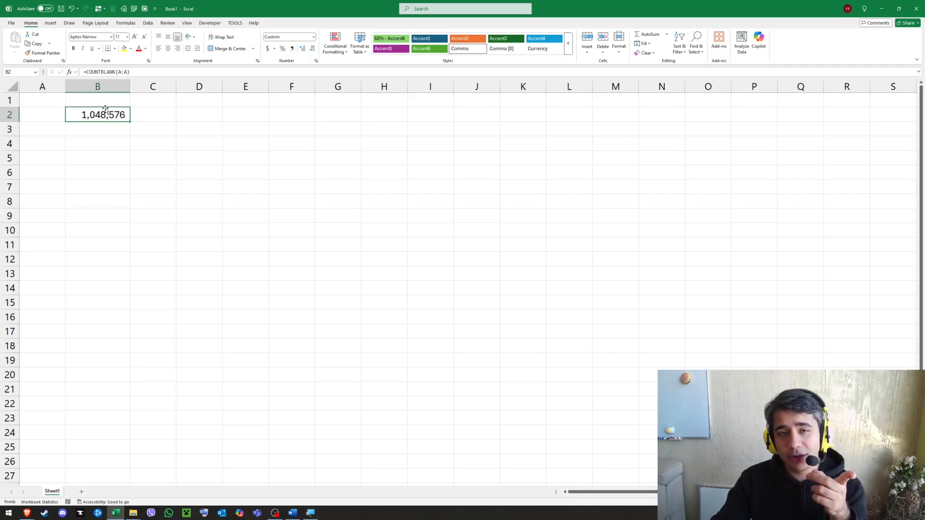
- Widen column C slightly and calculate =2^20 in cell C2
{"action": "left_click", "coordinate": [138, 121]}
{"action": "left_click", "coordinate": [183, 84]}
{"action": "left_click", "coordinate": [168, 111]}
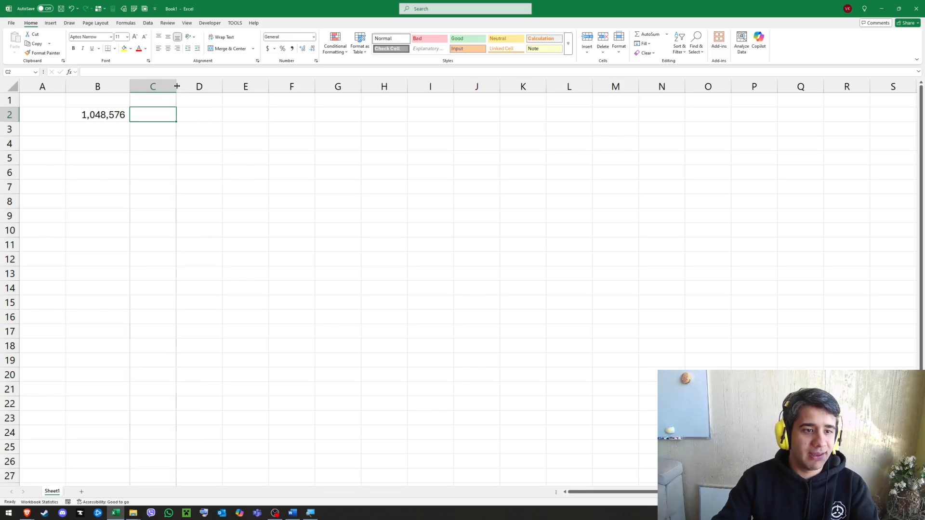
{"action": "type", "text": "=2^20"}
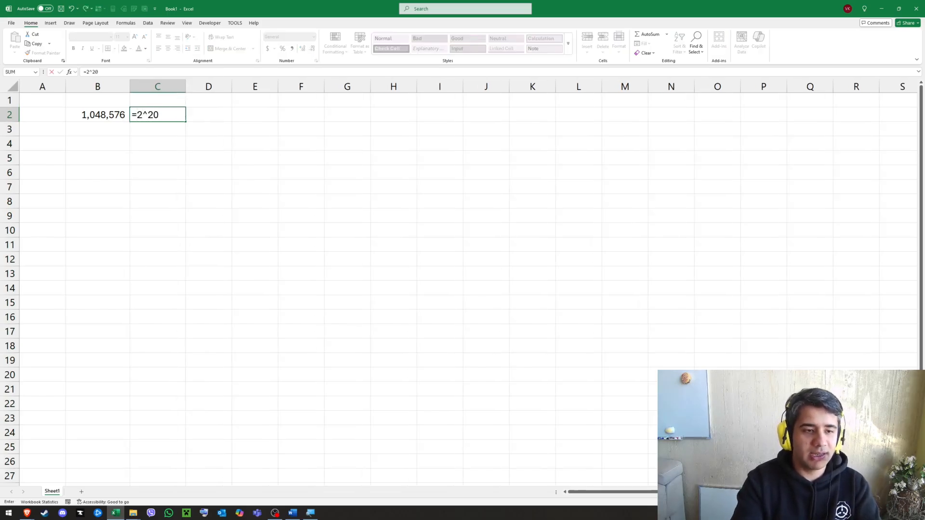
{"action": "key", "text": "Return"}
{"action": "key", "text": "Up"}
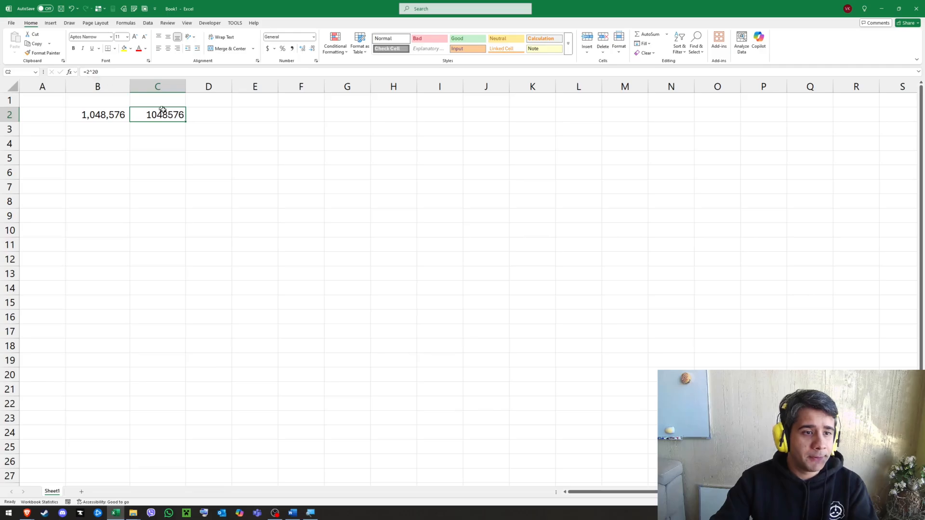
- Clear the power formula from cell C2 and enter =2^16 in cell B3
{"action": "left_click_drag", "start_coordinate": [170, 122], "coordinate": [117, 132]}
{"action": "key", "text": "Delete"}
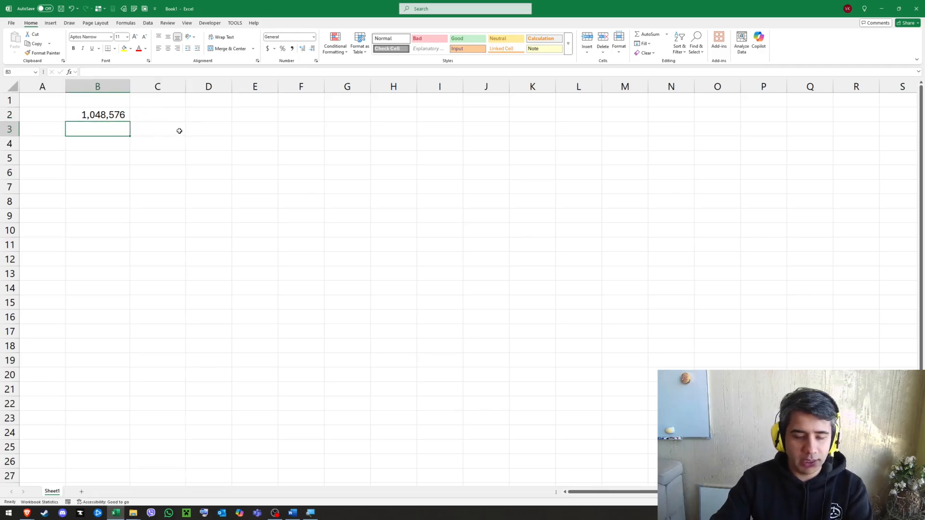
{"action": "type", "text": "=2"}
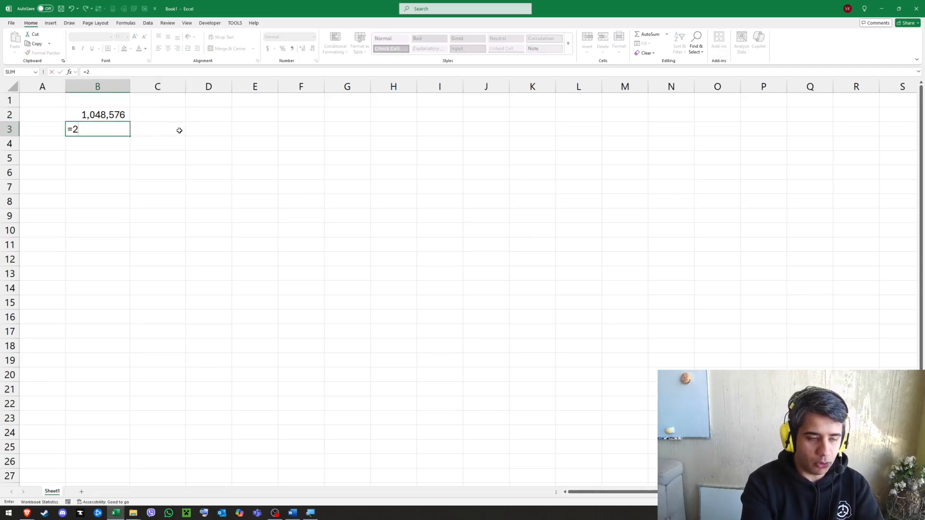
{"action": "type", "text": "^16"}
{"action": "key", "text": "Return"}
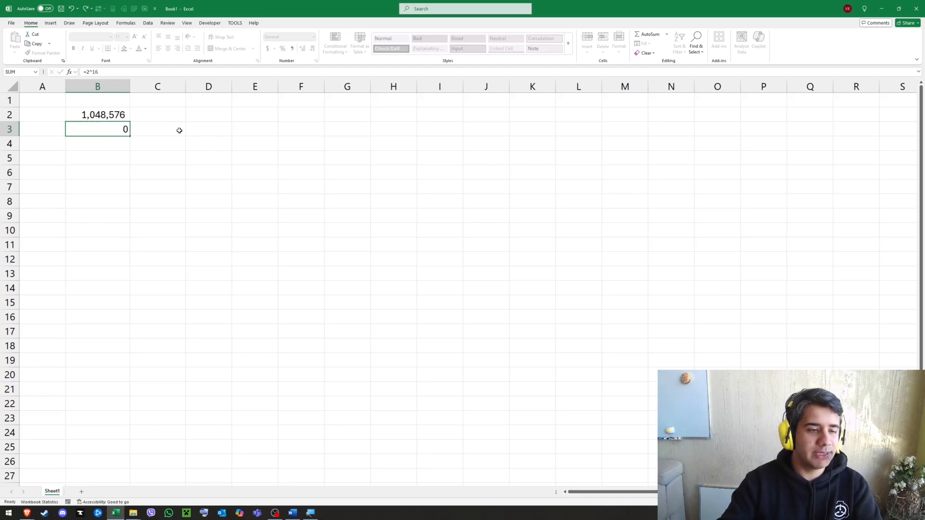
- Format cell B3 with a thousands separator and no decimals
{"action": "key", "text": "Up"}
{"action": "left_click", "coordinate": [292, 49]}
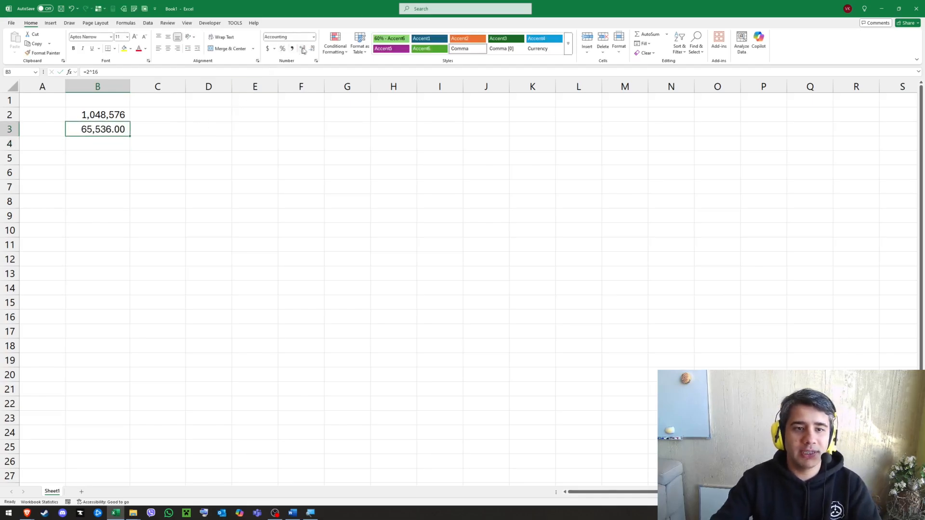
{"action": "left_click", "coordinate": [313, 49]}
{"action": "left_click", "coordinate": [313, 49]}
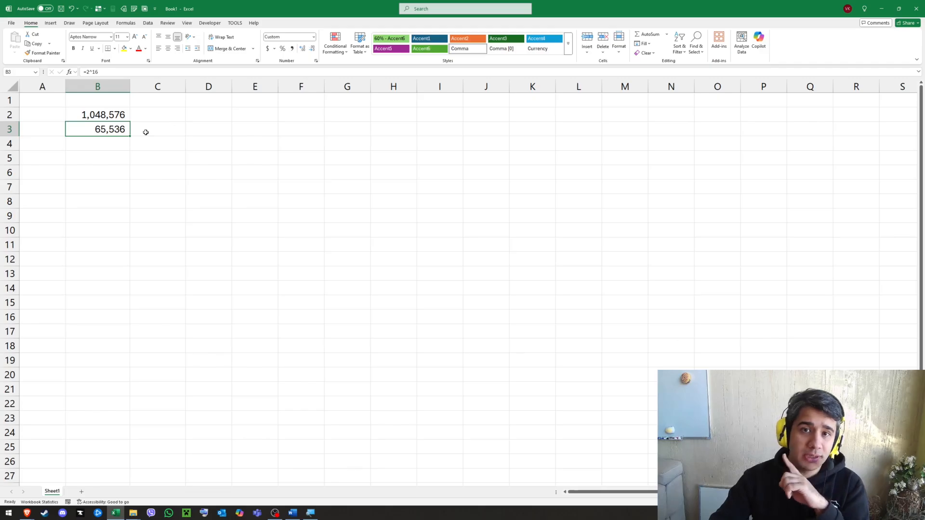
- Label the two row counts with their file formats: .xls in cell C3 and .xlsx in cell C2
{"action": "left_click", "coordinate": [146, 132]}
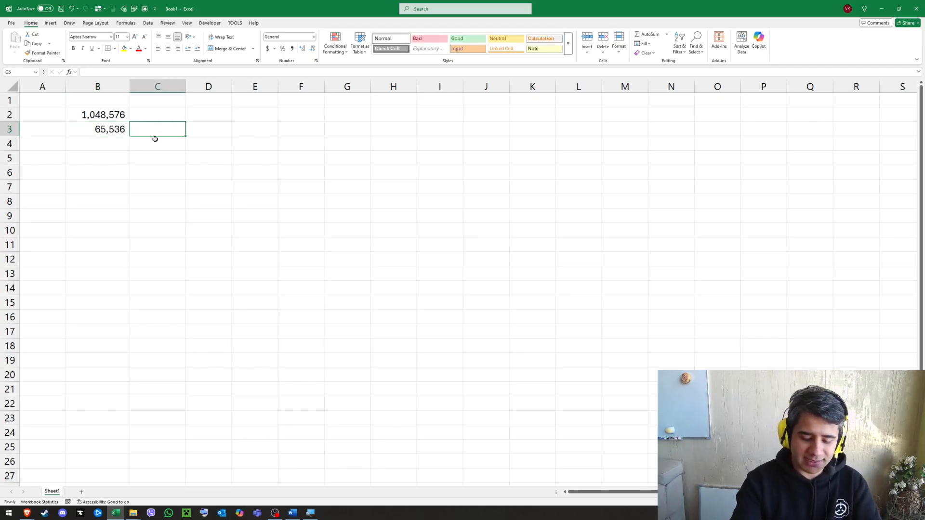
{"action": "type", "text": ".xls"}
{"action": "key", "text": "Return"}
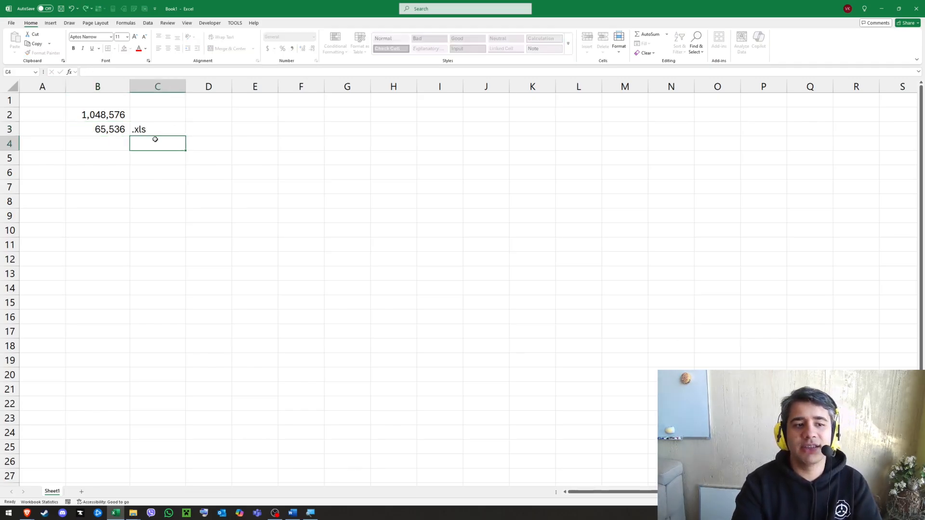
{"action": "left_click", "coordinate": [157, 126]}
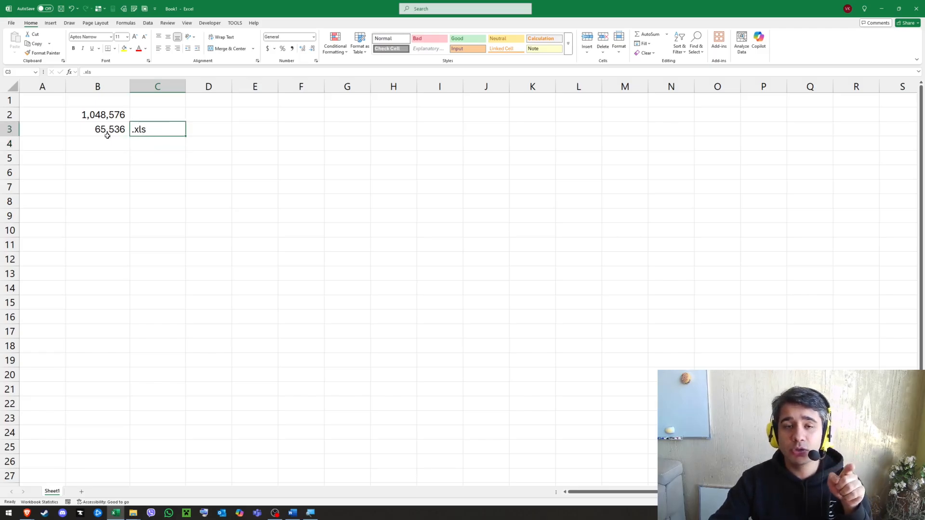
{"action": "left_click", "coordinate": [145, 115]}
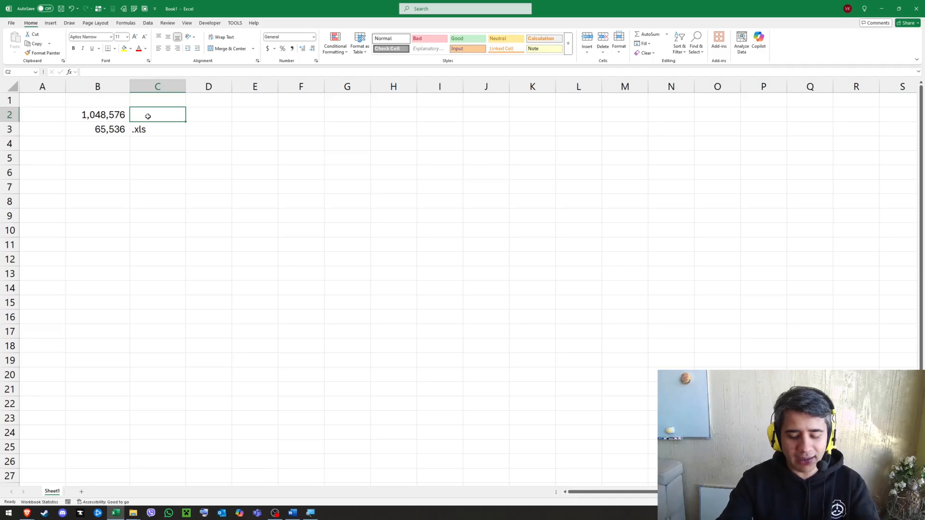
{"action": "type", "text": ".xlsx"}
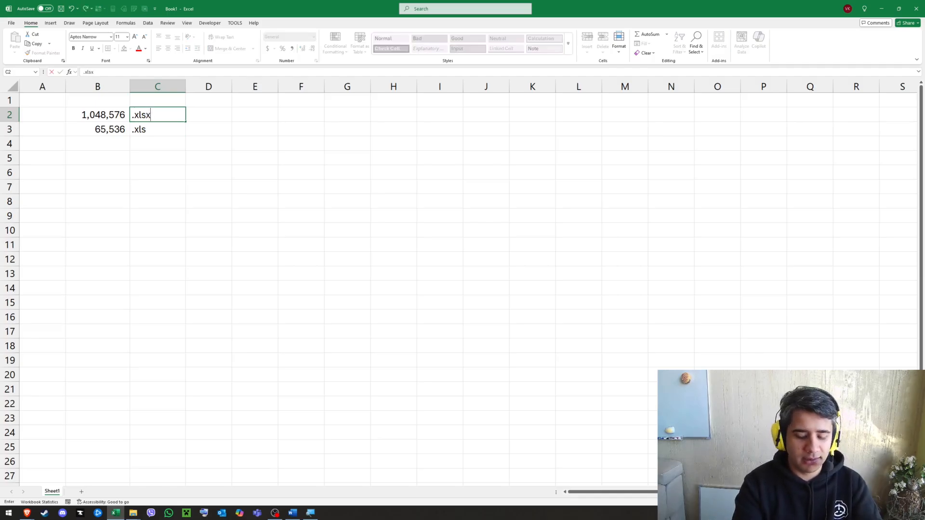
{"action": "key", "text": "Return"}
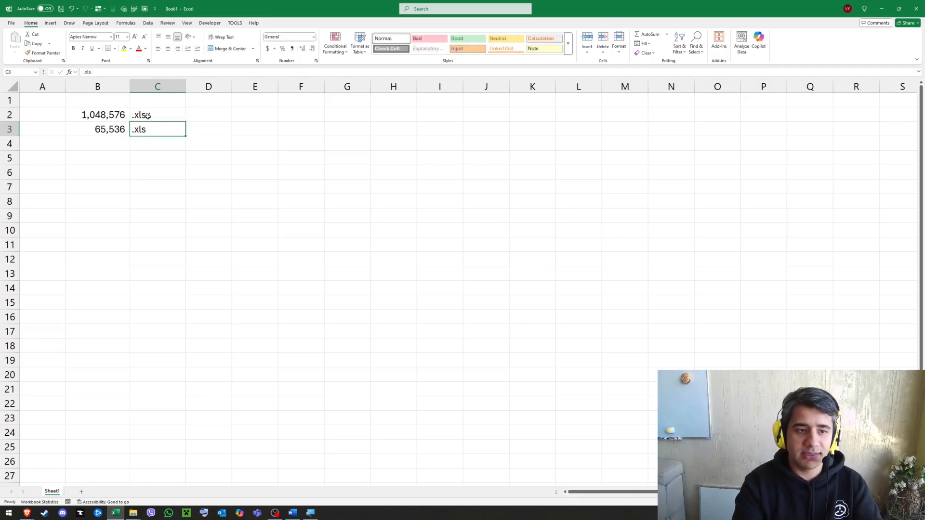
{"action": "left_click", "coordinate": [159, 117]}
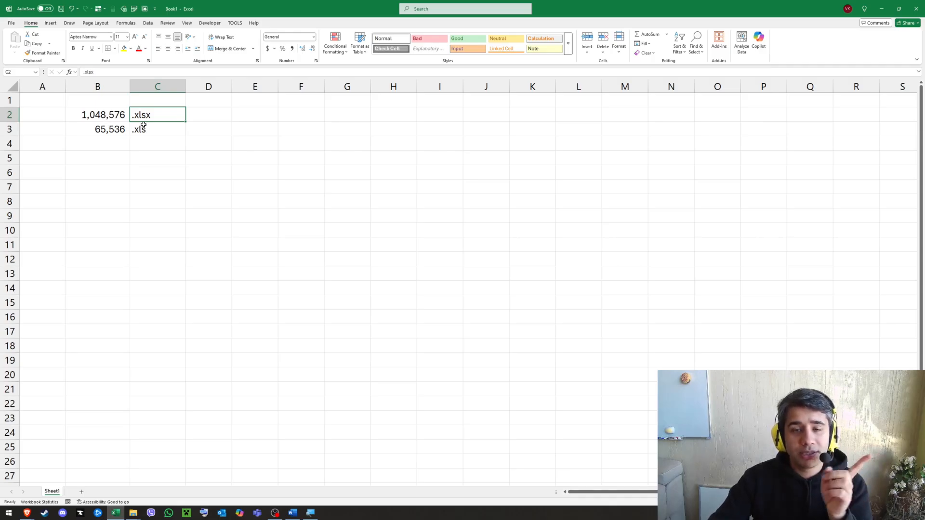
- Select cell B5 and examine how the column headers are lettered past column Z
{"action": "left_click", "coordinate": [110, 152]}
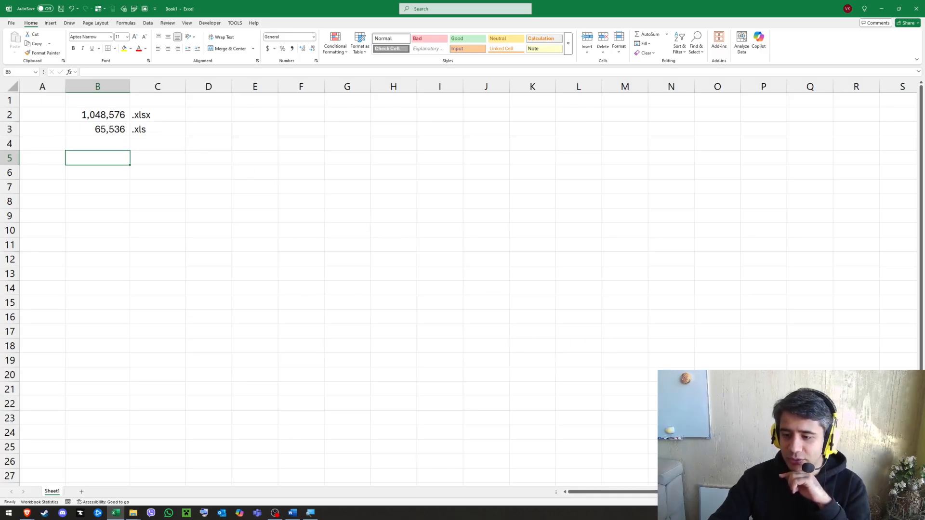
{"action": "scroll", "coordinate": [472, 288], "scroll_direction": "right", "scroll_amount": 5}
{"action": "scroll", "coordinate": [605, 152], "scroll_direction": "right", "scroll_amount": 2}
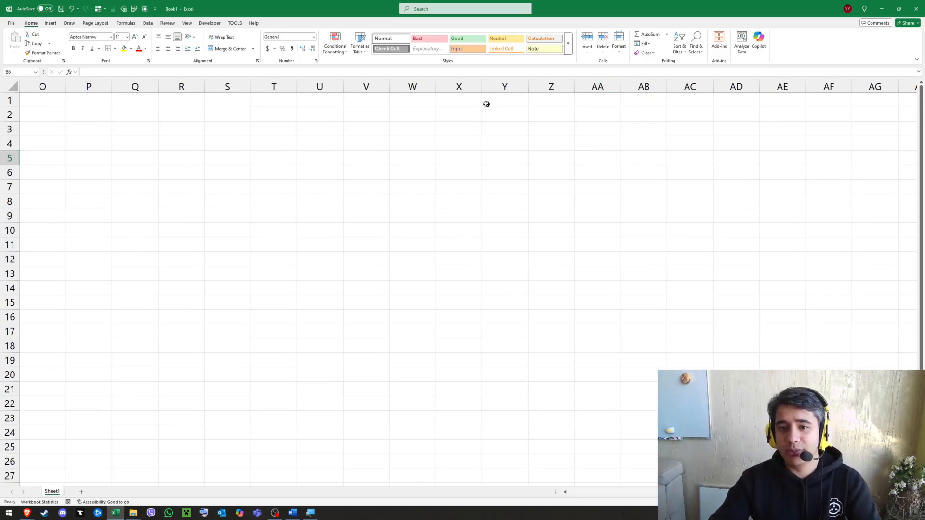
- Go to cell ZZ1, examine the column headers that follow ZZ, and jump to the worksheet's last column
{"action": "left_click", "coordinate": [460, 95]}
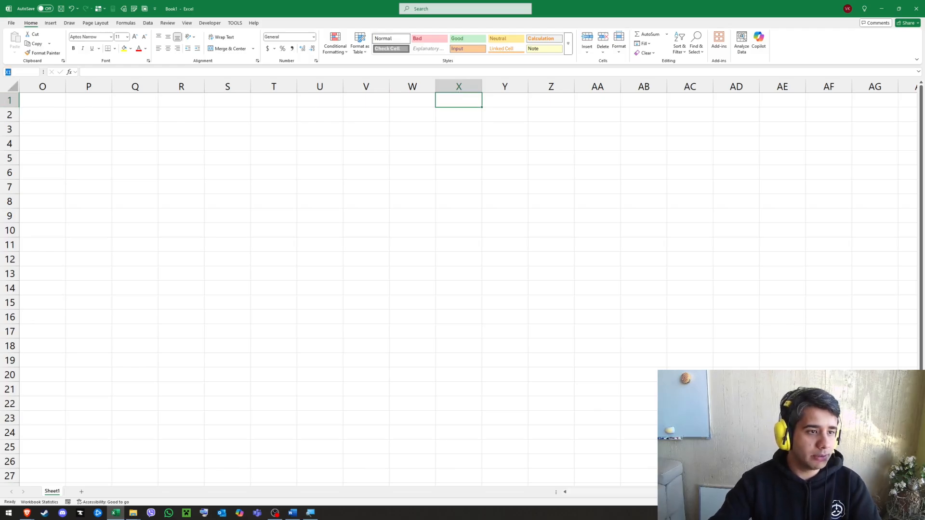
{"action": "type", "text": "ZZ1"}
{"action": "key", "text": "Return"}
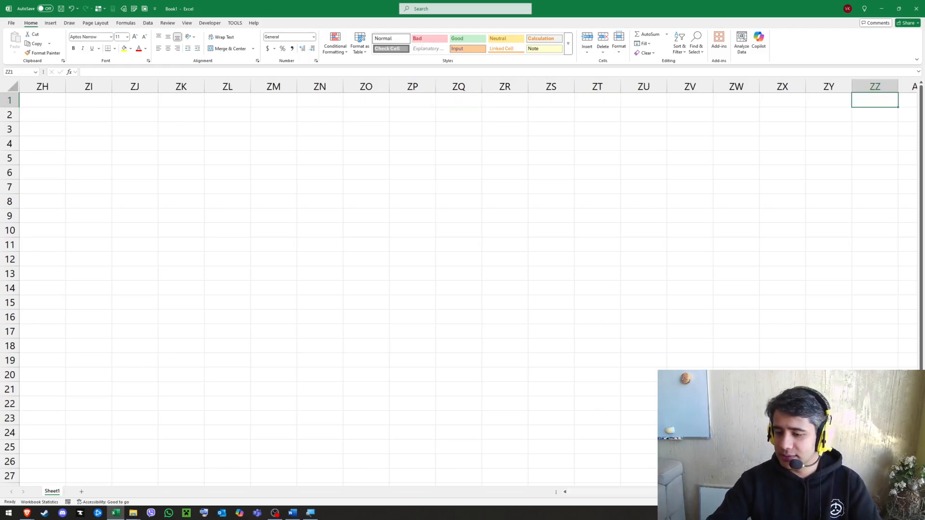
{"action": "scroll", "coordinate": [594, 180], "scroll_direction": "right", "scroll_amount": 5}
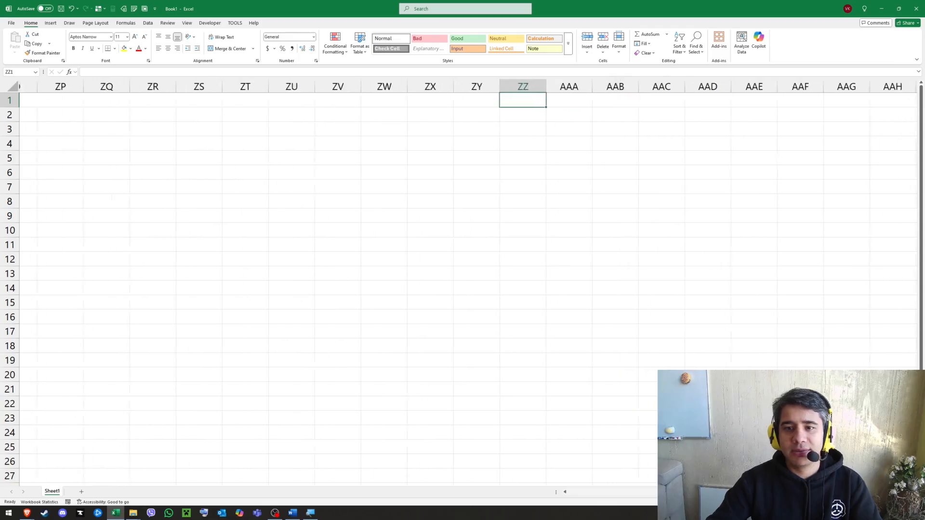
{"action": "left_click", "coordinate": [504, 98]}
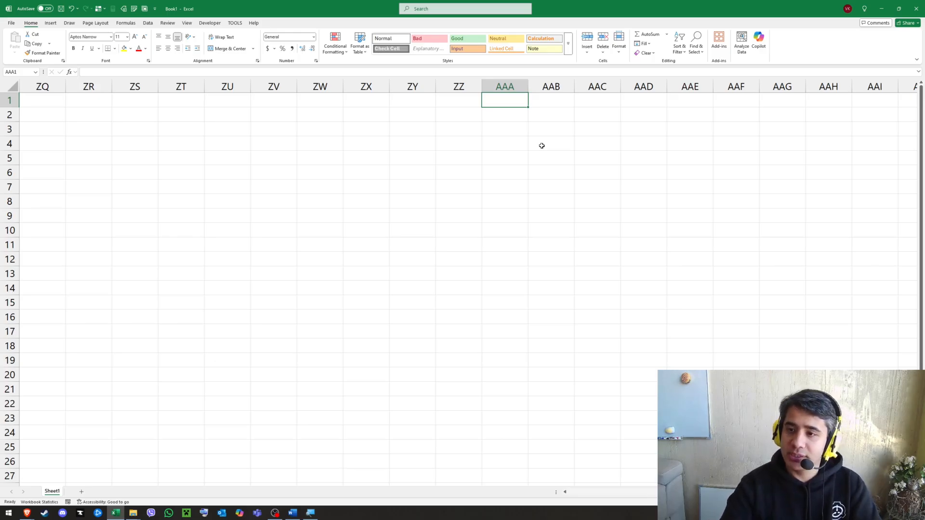
{"action": "key", "text": "ctrl+Right"}
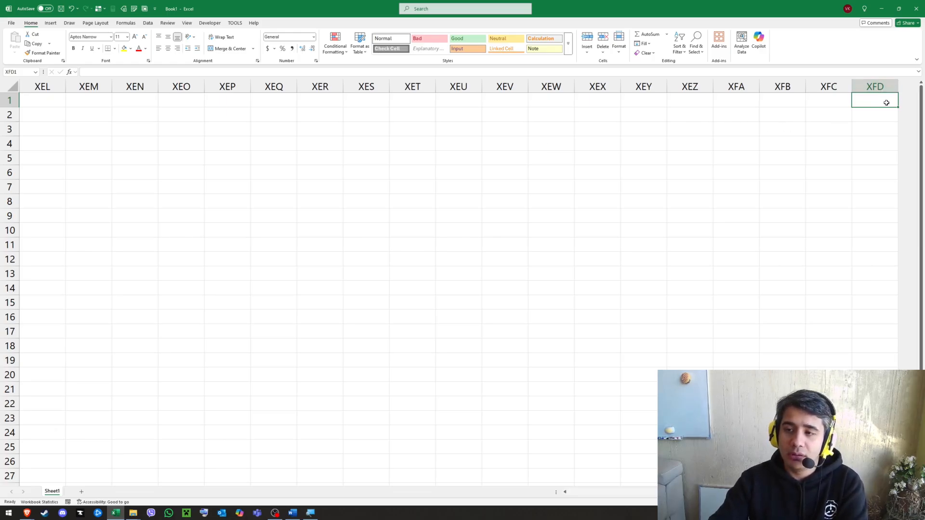
- Enter =COUNTBLANK(1:1) in cell B4 to count the worksheet's columns
{"action": "key", "text": "ctrl+Home"}
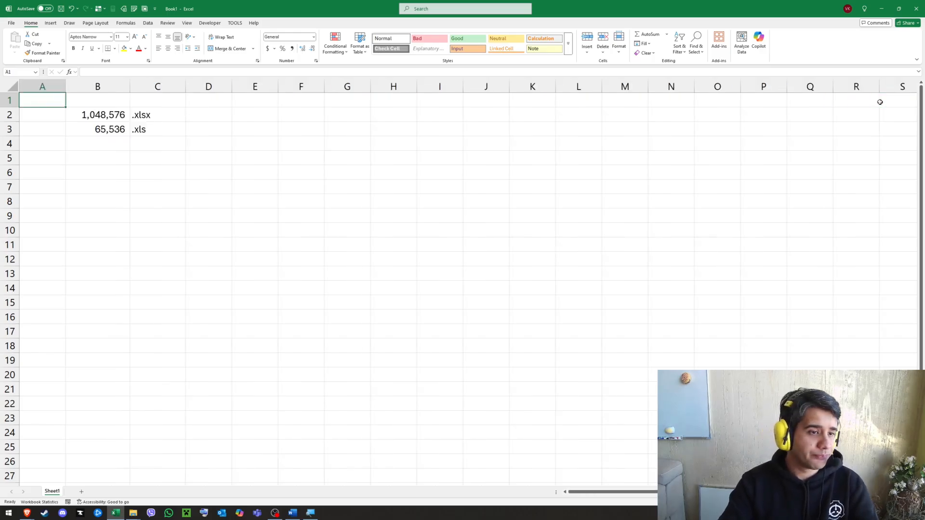
{"action": "key", "text": "Right"}
{"action": "key", "text": "Down"}
{"action": "key", "text": "Down"}
{"action": "key", "text": "Down"}
{"action": "type", "text": "="}
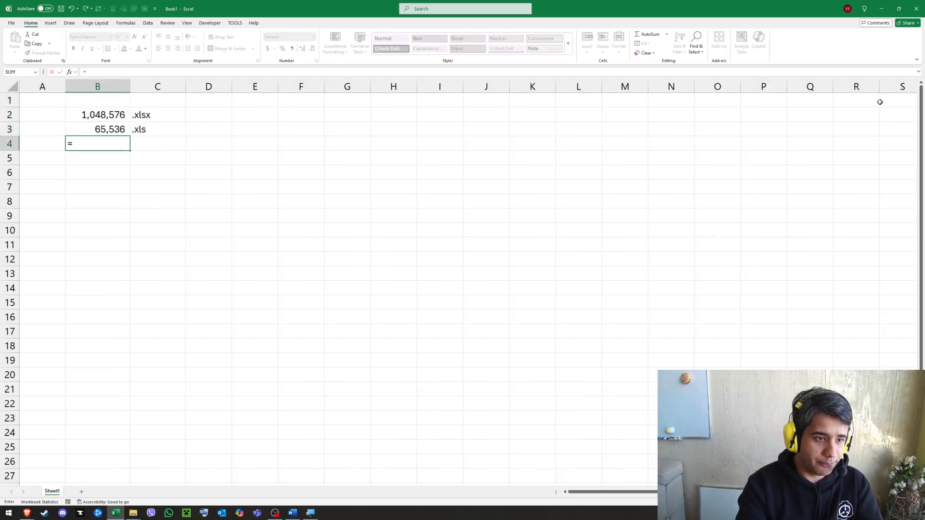
{"action": "type", "text": "countblank"}
{"action": "key", "text": "Tab"}
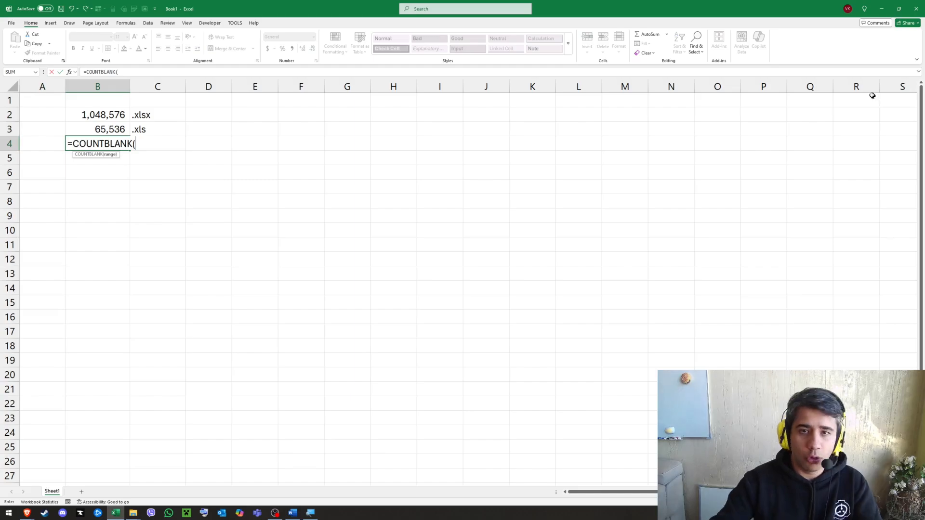
{"action": "left_click", "coordinate": [9, 101]}
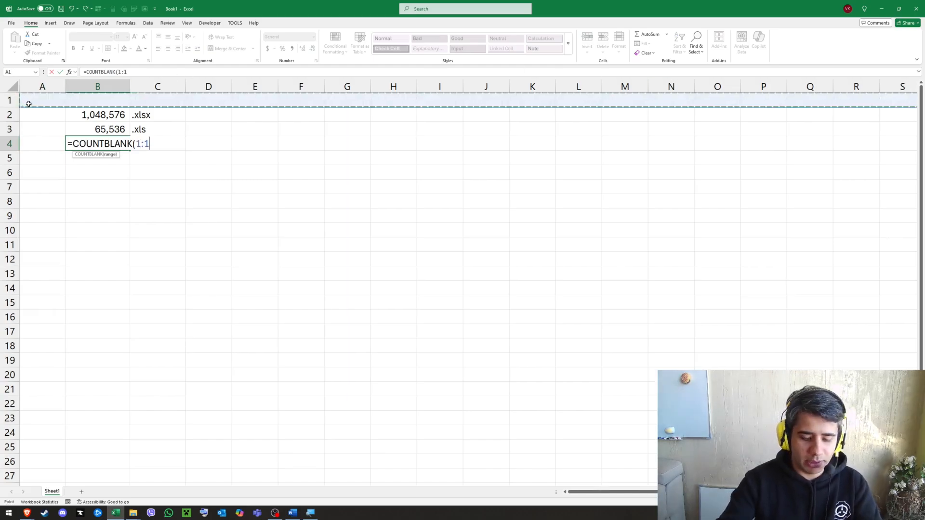
{"action": "key", "text": "Return"}
- Enter =2^14 in cell C4 beside the column count and select that cell
{"action": "key", "text": "Up"}
{"action": "key", "text": "Right"}
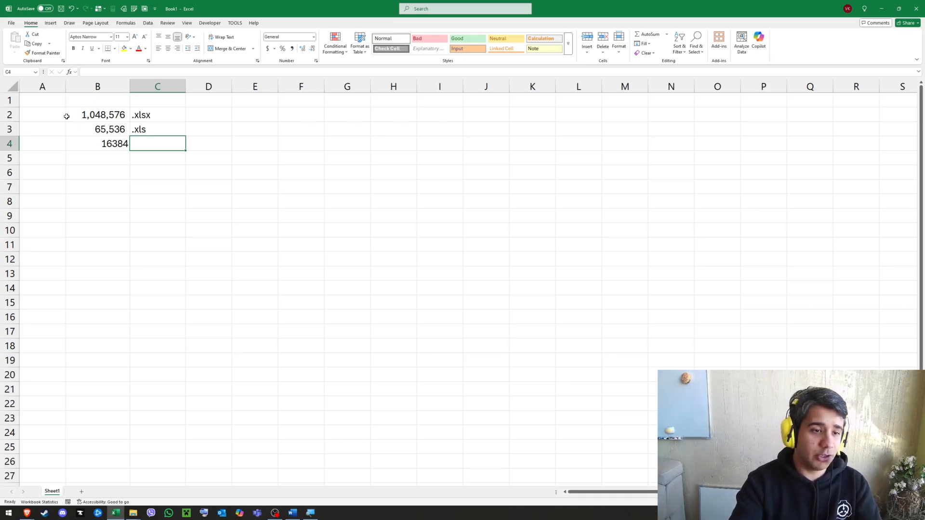
{"action": "type", "text": "=2^"}
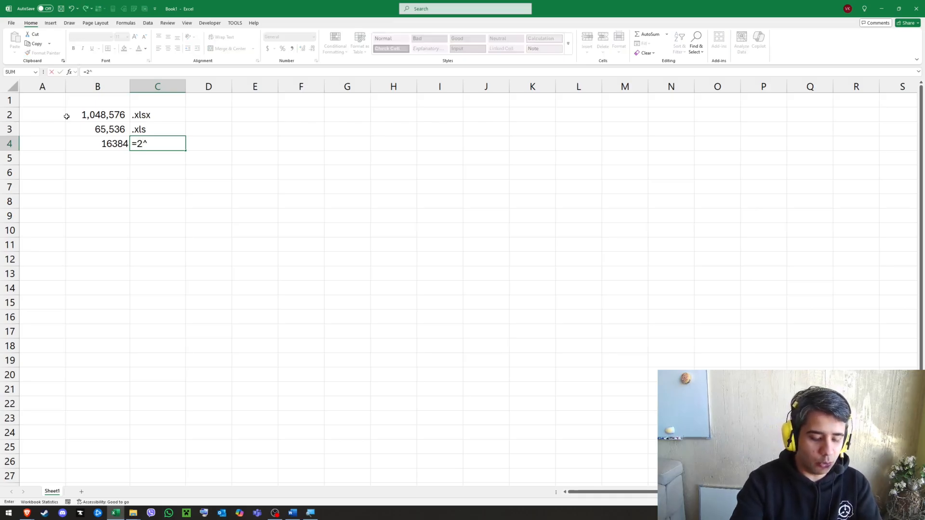
{"action": "type", "text": "14"}
{"action": "key", "text": "Return"}
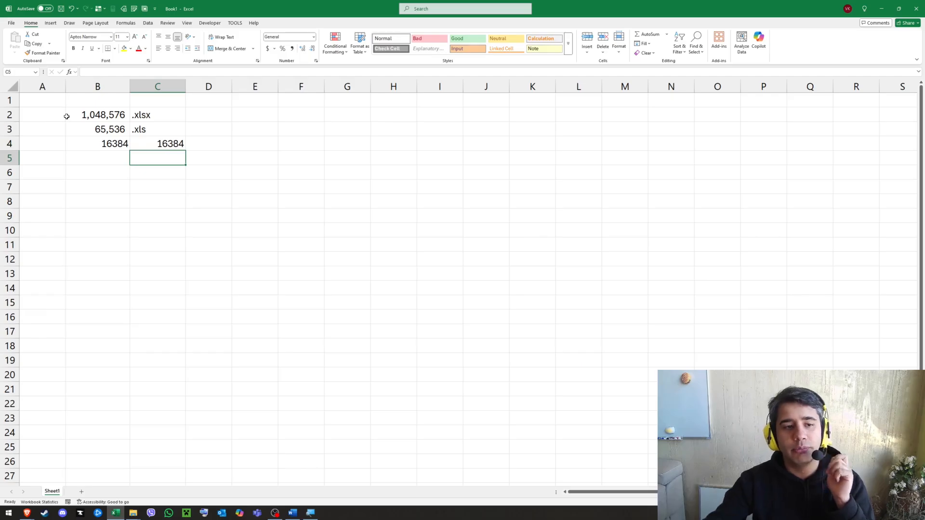
{"action": "left_click", "coordinate": [171, 143]}
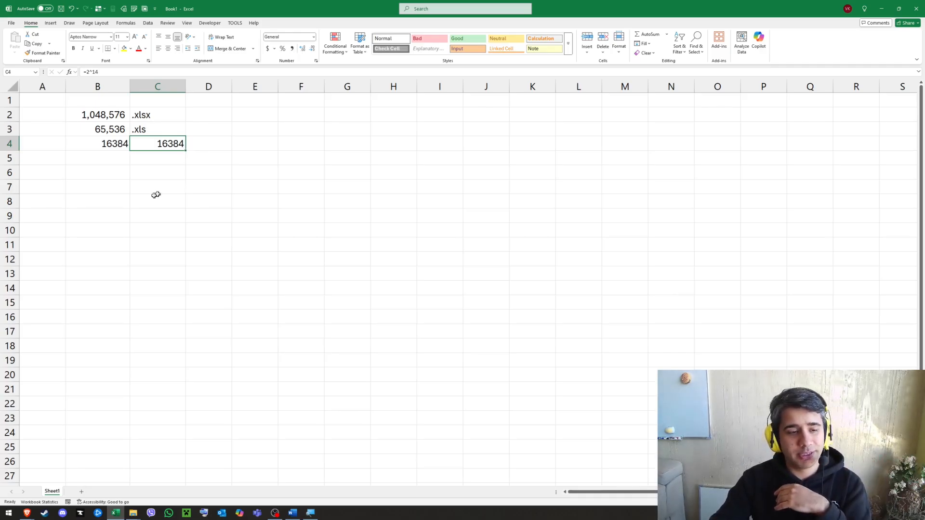
- Multiply the rows by the columns with =B2*B4 in cell B6 and widen column B to fit the number
{"action": "left_click", "coordinate": [97, 171]}
{"action": "type", "text": "="}
{"action": "left_click", "coordinate": [115, 114]}
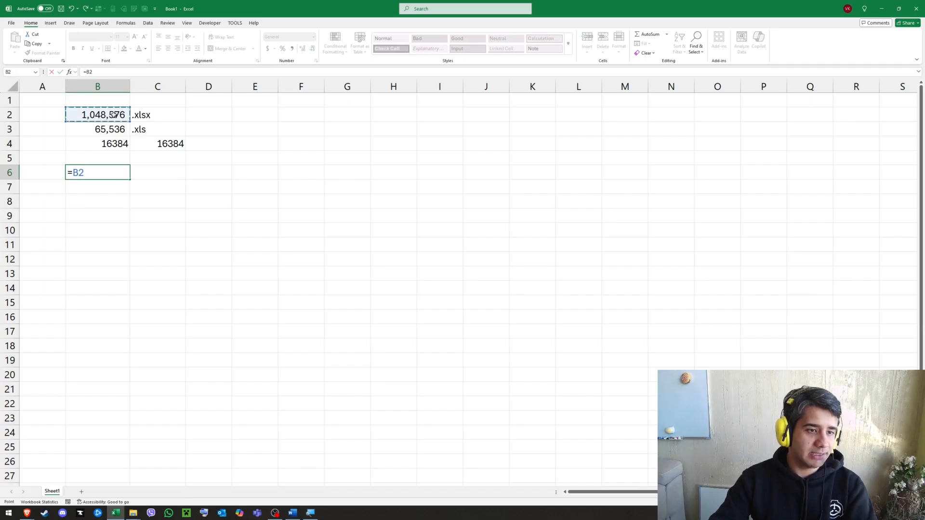
{"action": "type", "text": "*"}
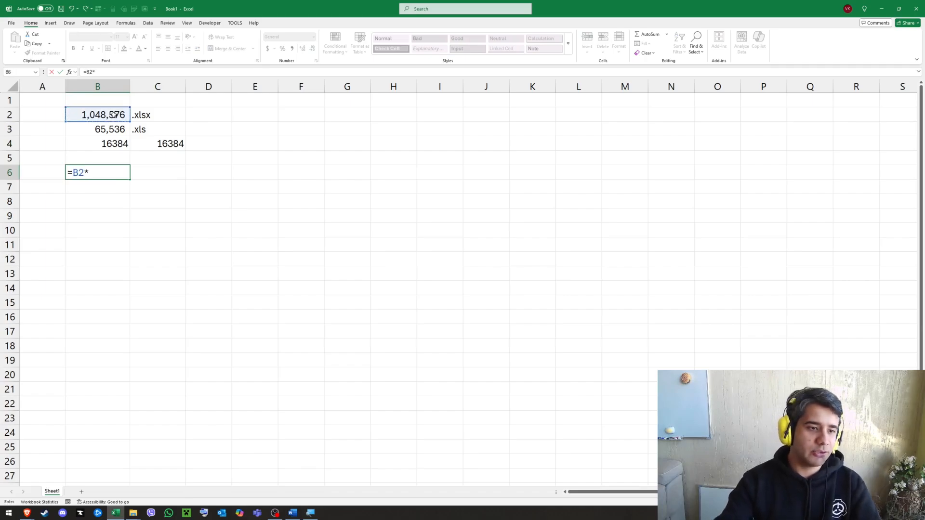
{"action": "left_click", "coordinate": [122, 143]}
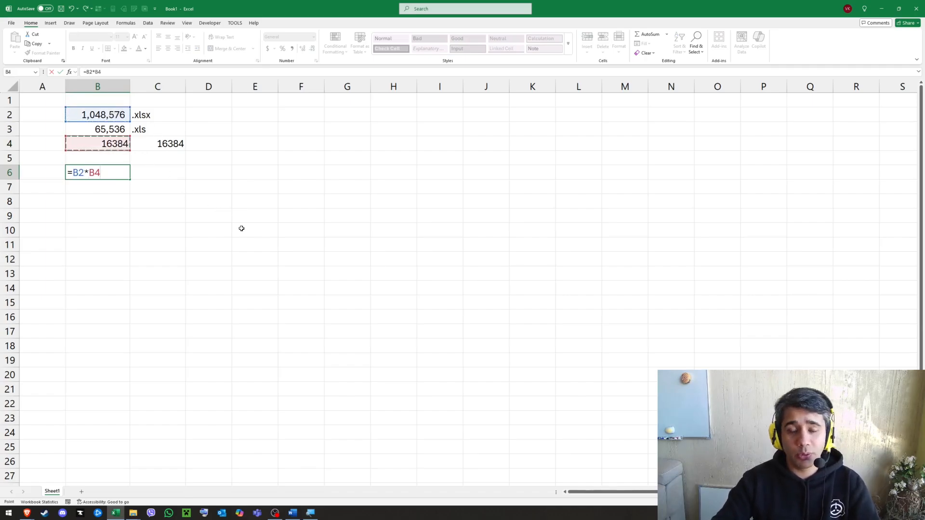
{"action": "key", "text": "Return"}
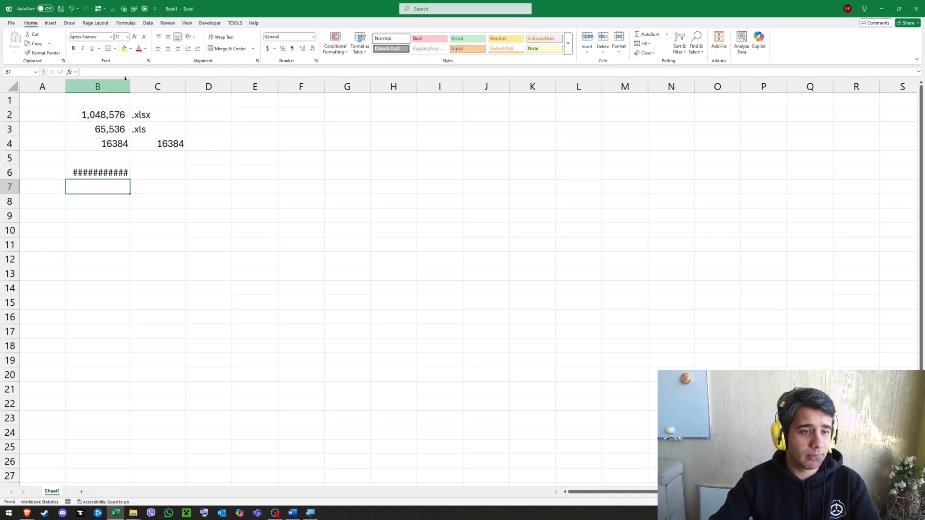
{"action": "left_click_drag", "start_coordinate": [130, 82], "coordinate": [152, 82]}
{"action": "key", "text": "Up"}
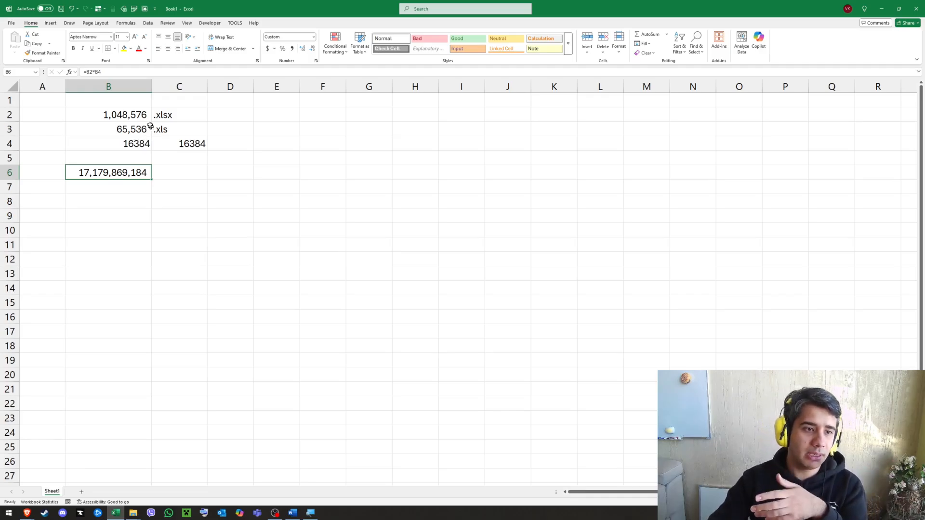
- Select the whole of column B, cell B3, the whole of column H and cell H2 in turn
{"action": "left_click", "coordinate": [135, 87]}
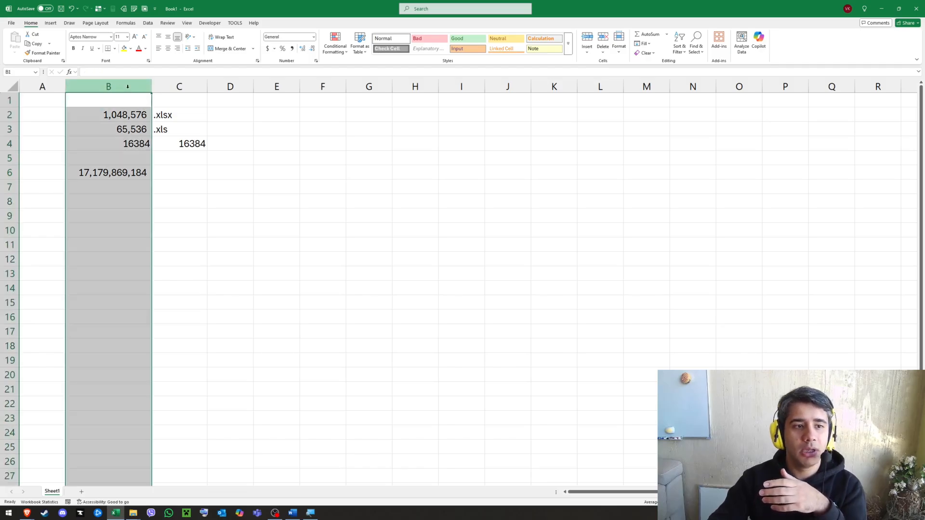
{"action": "left_click", "coordinate": [129, 126]}
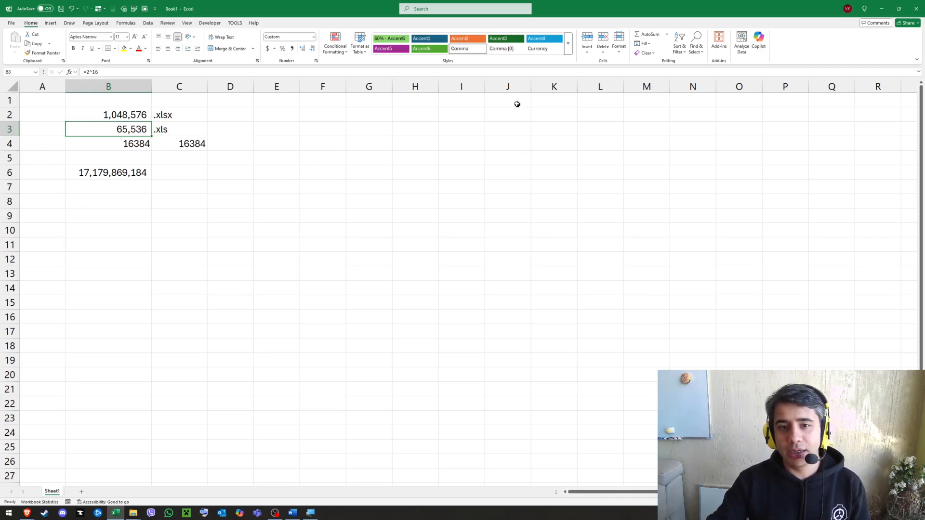
{"action": "left_click", "coordinate": [412, 85]}
{"action": "left_click", "coordinate": [412, 112]}
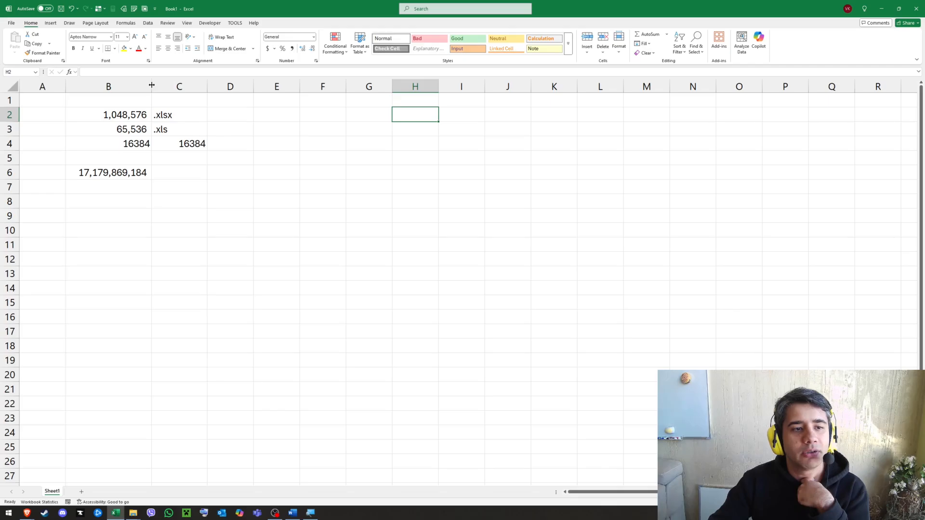
- Widen column B slightly, make row 2 several times taller, and make column H nearly three times as wide
{"action": "mouse_move", "coordinate": [152, 84]}
{"action": "left_mouse_down"}
{"action": "mouse_move", "coordinate": [316, 94]}
{"action": "mouse_move", "coordinate": [111, 86]}
{"action": "mouse_move", "coordinate": [157, 90]}
{"action": "left_mouse_up"}
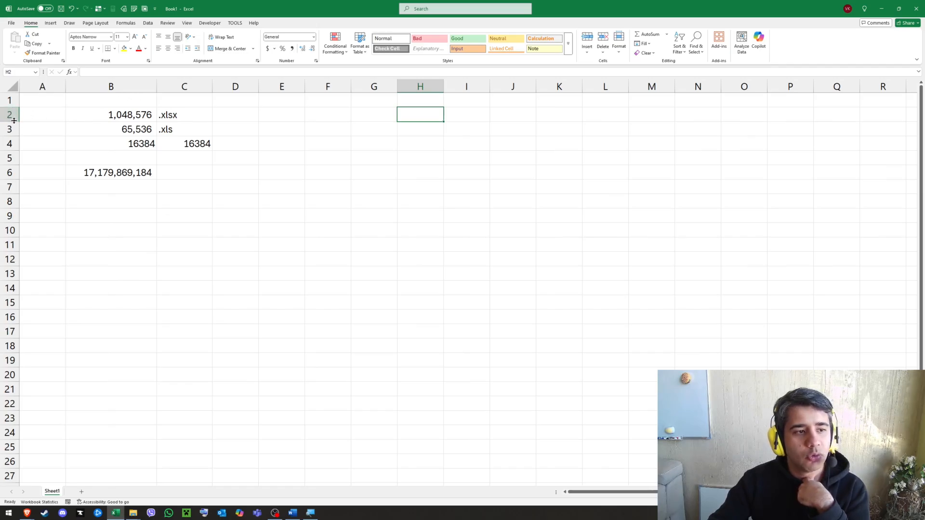
{"action": "left_click_drag", "start_coordinate": [14, 122], "coordinate": [8, 183]}
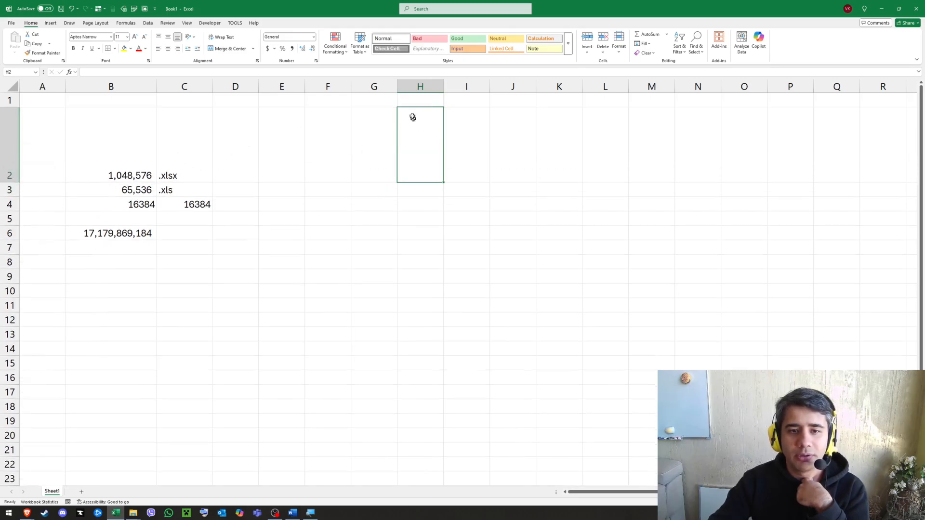
{"action": "left_click_drag", "start_coordinate": [442, 83], "coordinate": [526, 85]}
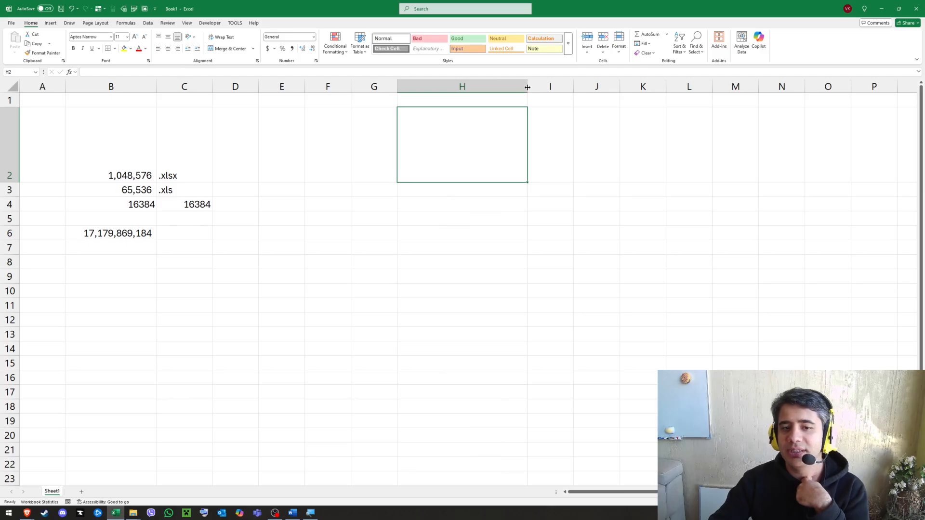
{"action": "mouse_move", "coordinate": [9, 182]}
{"action": "left_mouse_down"}
{"action": "mouse_move", "coordinate": [10, 134]}
{"action": "mouse_move", "coordinate": [9, 185]}
{"action": "left_mouse_up"}
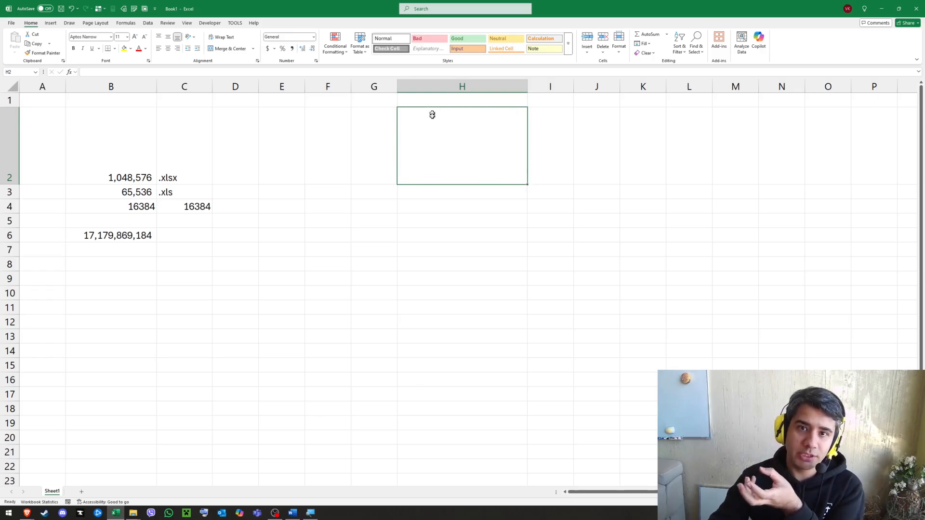
- Select cell B2 and shrink row 2 to about the height of the other rows
{"action": "left_click", "coordinate": [383, 192]}
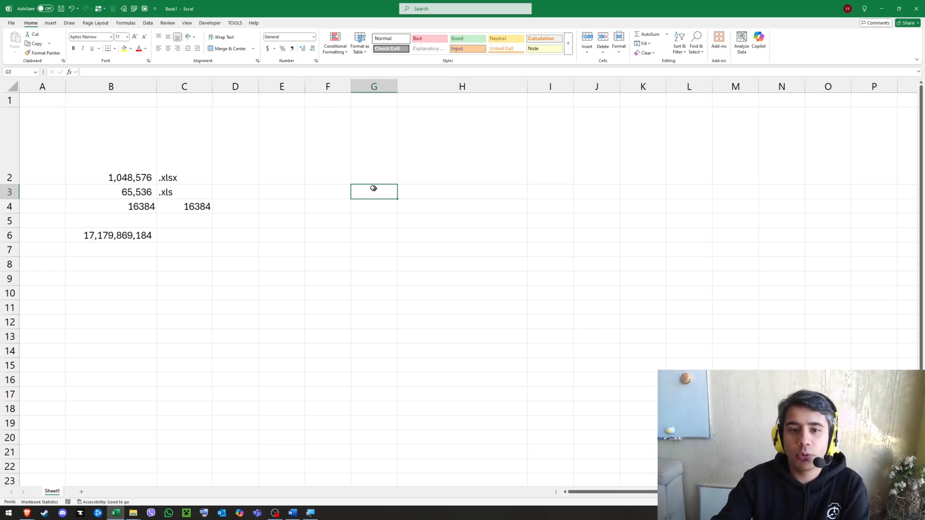
{"action": "left_click", "coordinate": [73, 175]}
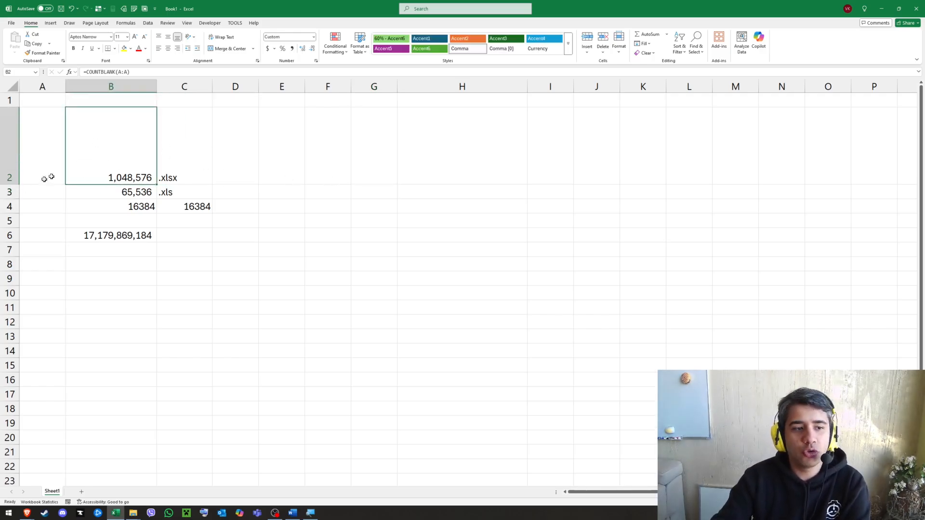
{"action": "left_click_drag", "start_coordinate": [12, 185], "coordinate": [9, 123]}
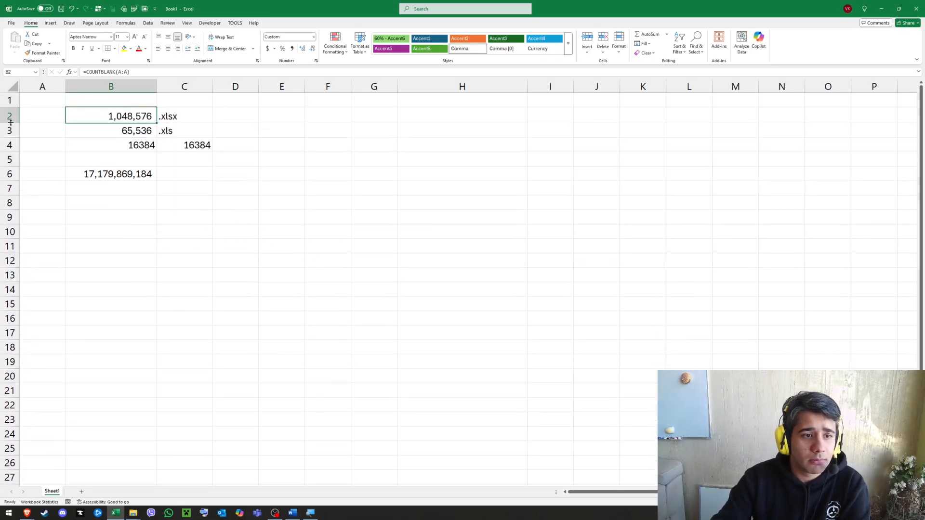
- Narrow column B until the numbers in B2 and B6 no longer fit, and inspect both cells
{"action": "left_click", "coordinate": [92, 174]}
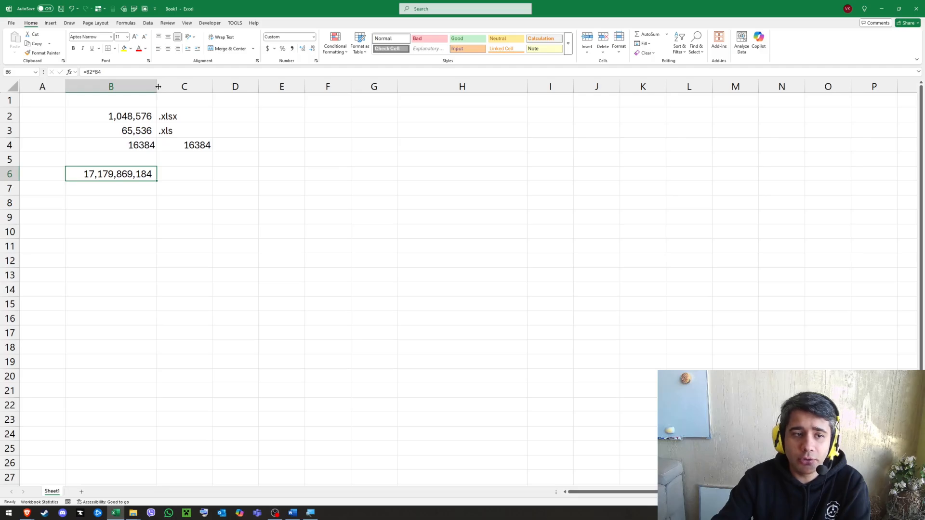
{"action": "left_click_drag", "start_coordinate": [157, 88], "coordinate": [107, 88]}
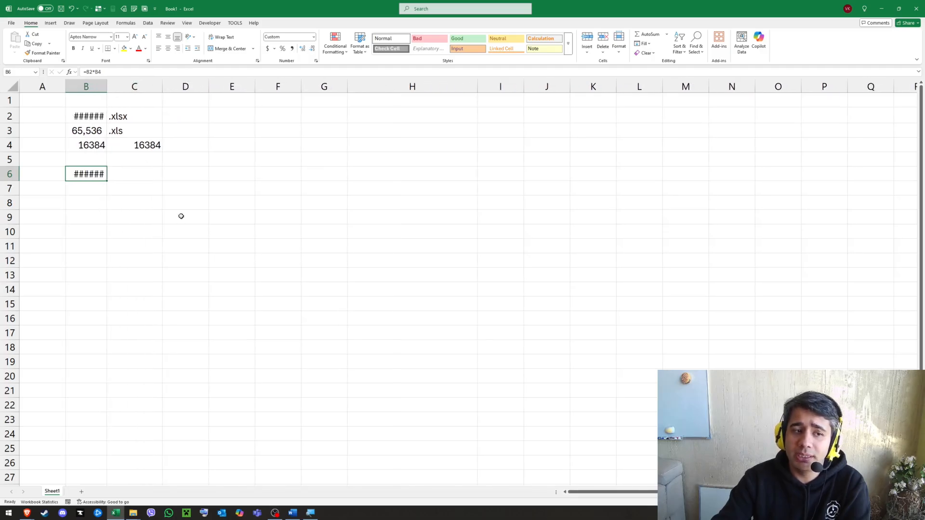
{"action": "left_click", "coordinate": [79, 118]}
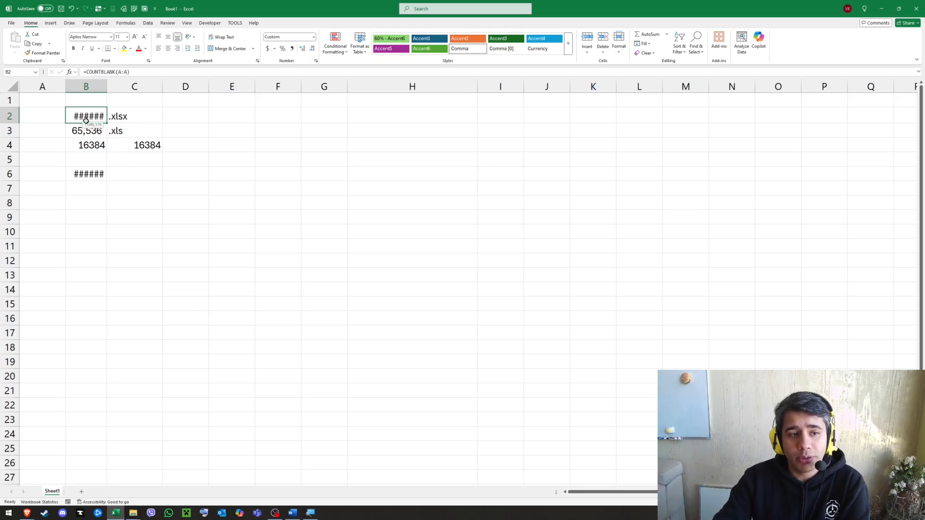
{"action": "left_click_drag", "start_coordinate": [107, 88], "coordinate": [114, 87]}
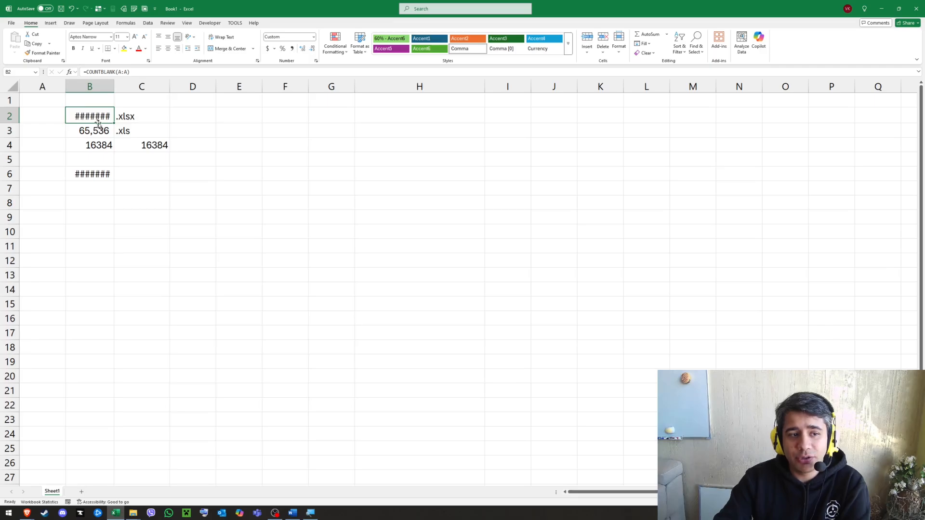
{"action": "left_click", "coordinate": [91, 172]}
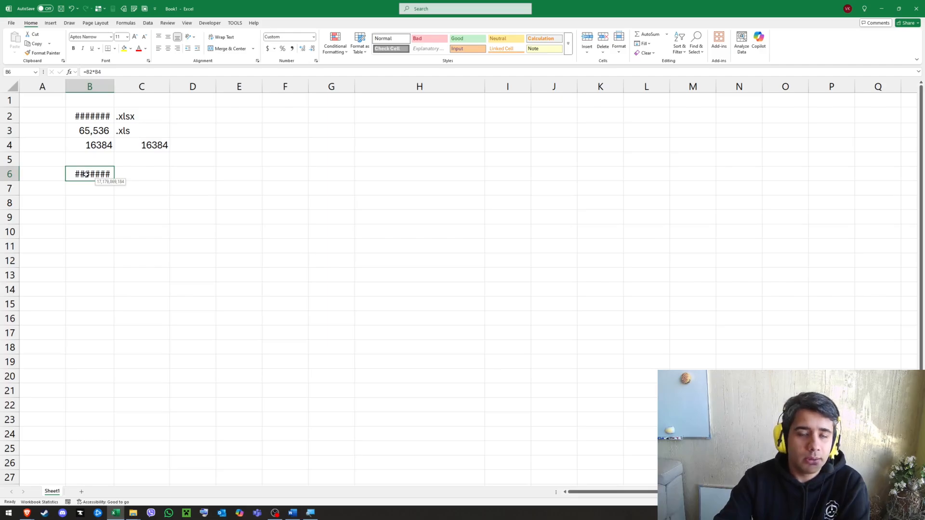
- Enter a formula in cell H6 that references B6, and select H6 to inspect its value
{"action": "left_click", "coordinate": [418, 179]}
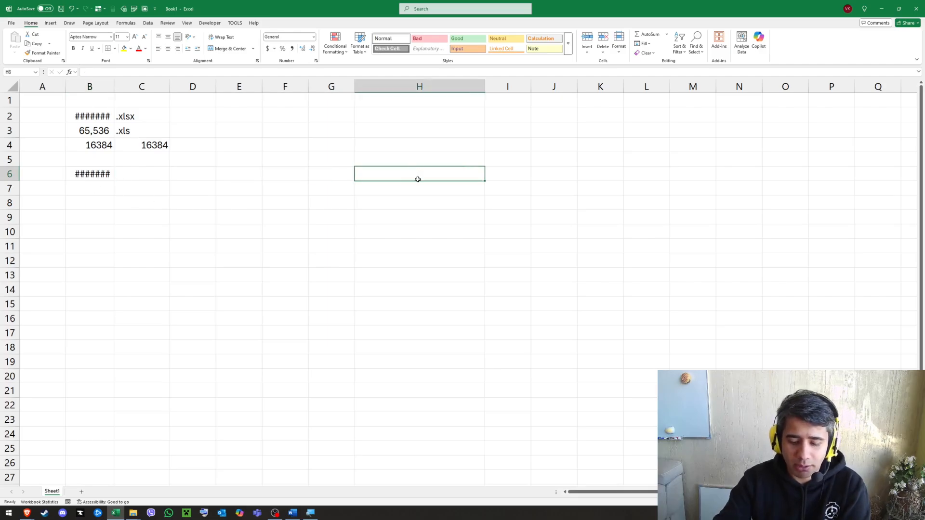
{"action": "type", "text": "="}
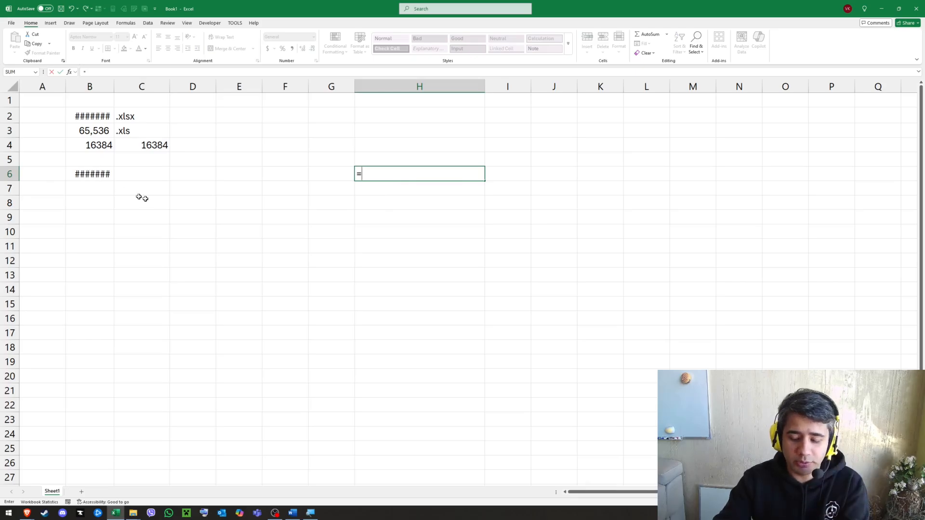
{"action": "left_click", "coordinate": [84, 171]}
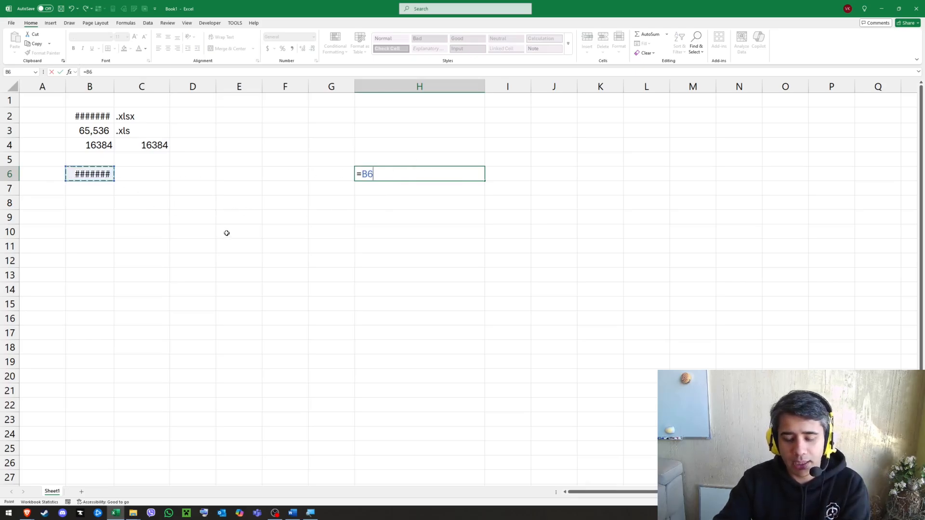
{"action": "key", "text": "Return"}
{"action": "left_click", "coordinate": [453, 176]}
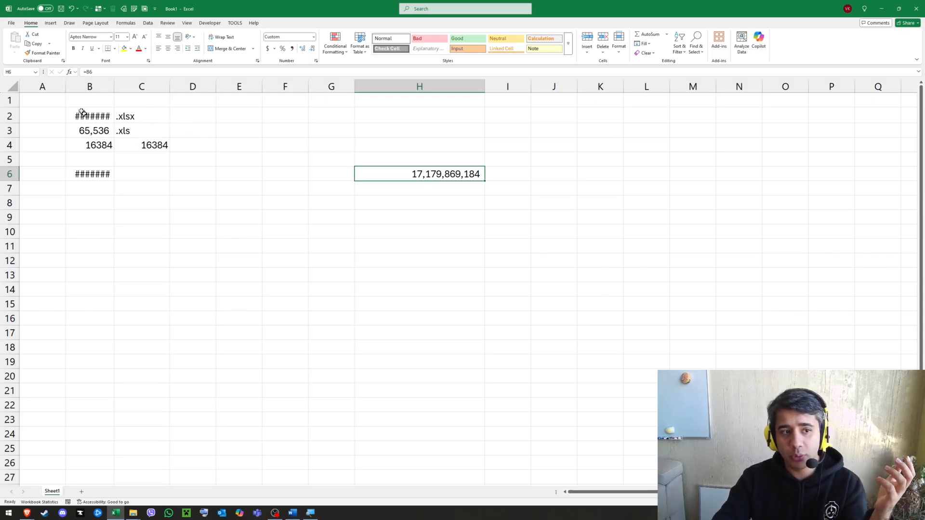
- Narrow columns B and C until their numbers no longer fit, and undo both width changes
{"action": "left_click_drag", "start_coordinate": [113, 87], "coordinate": [81, 86]}
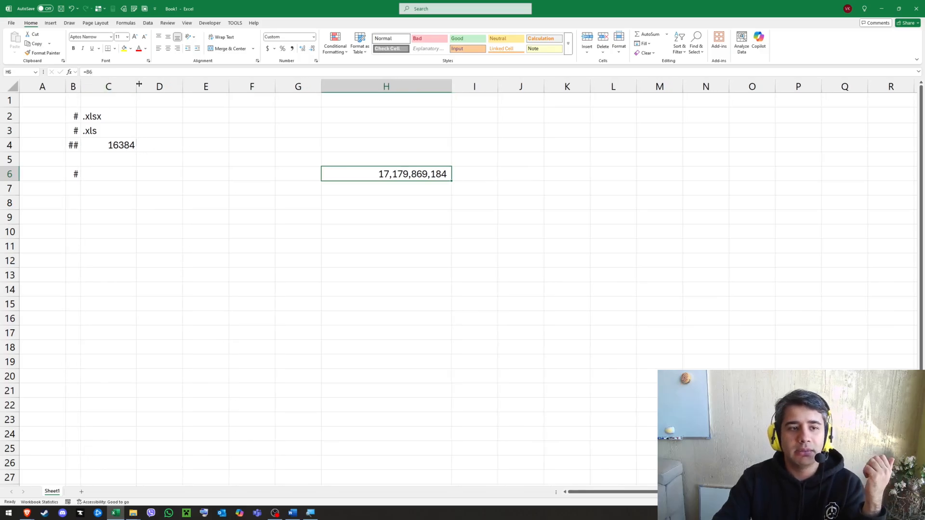
{"action": "left_click_drag", "start_coordinate": [137, 86], "coordinate": [99, 86]}
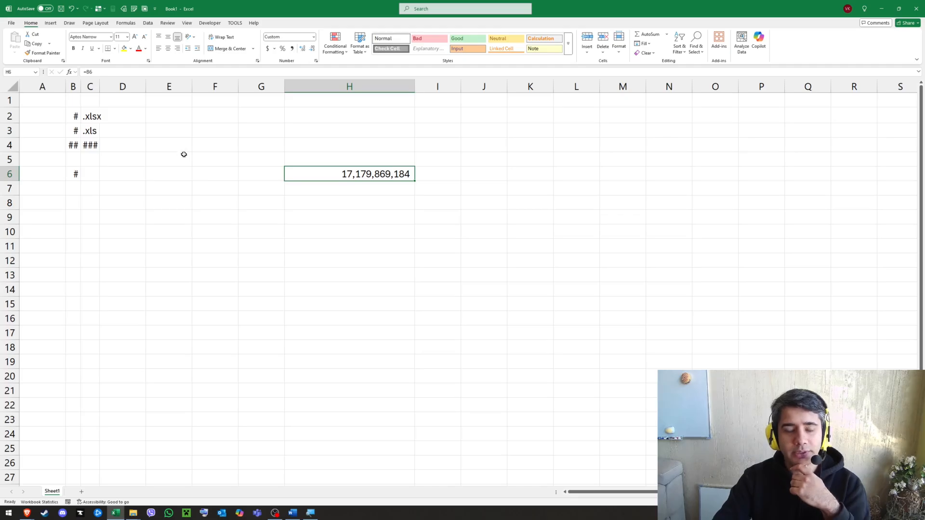
{"action": "key", "text": "ctrl+z"}
{"action": "key", "text": "ctrl+z"}
{"action": "key", "text": "ctrl+z"}
{"action": "key", "text": "ctrl+z"}
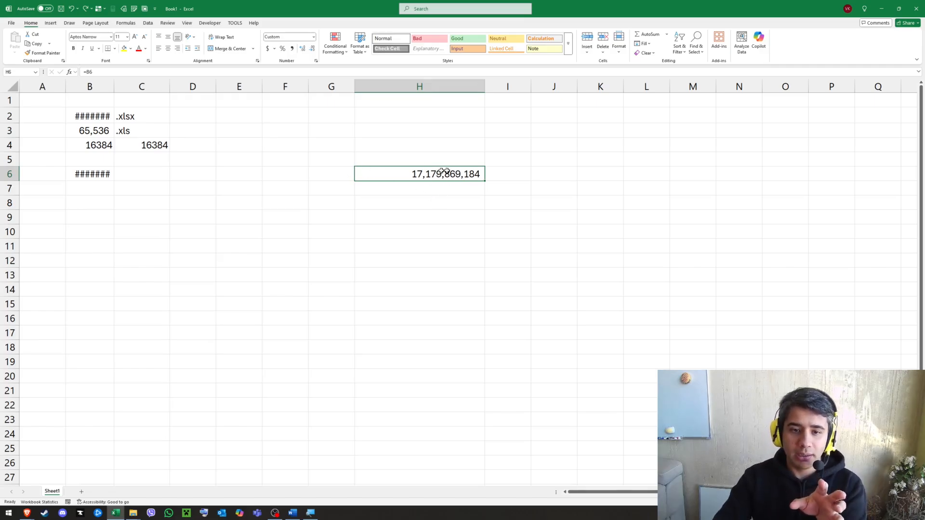
- Narrow column H to about a third of its width and clear the contents of cell H6
{"action": "left_click_drag", "start_coordinate": [485, 88], "coordinate": [395, 88]}
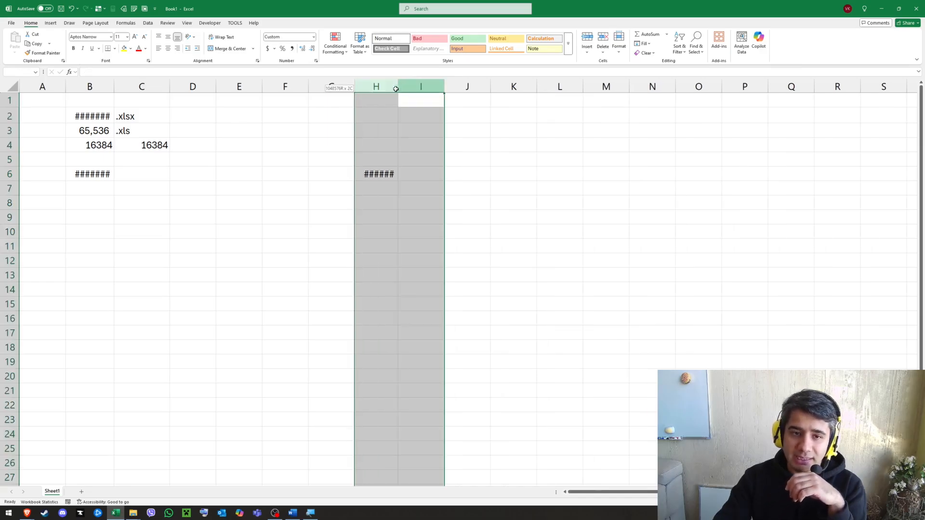
{"action": "left_click", "coordinate": [385, 176]}
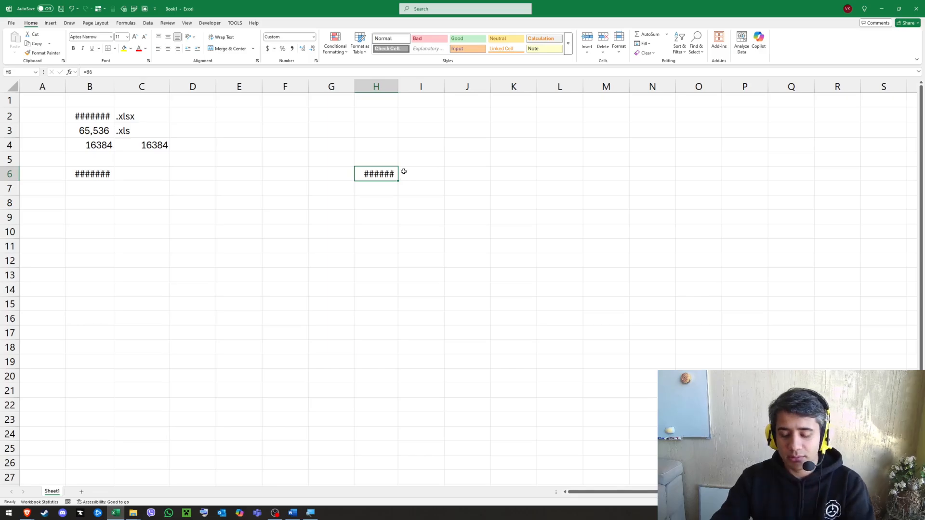
{"action": "key", "text": "Delete"}
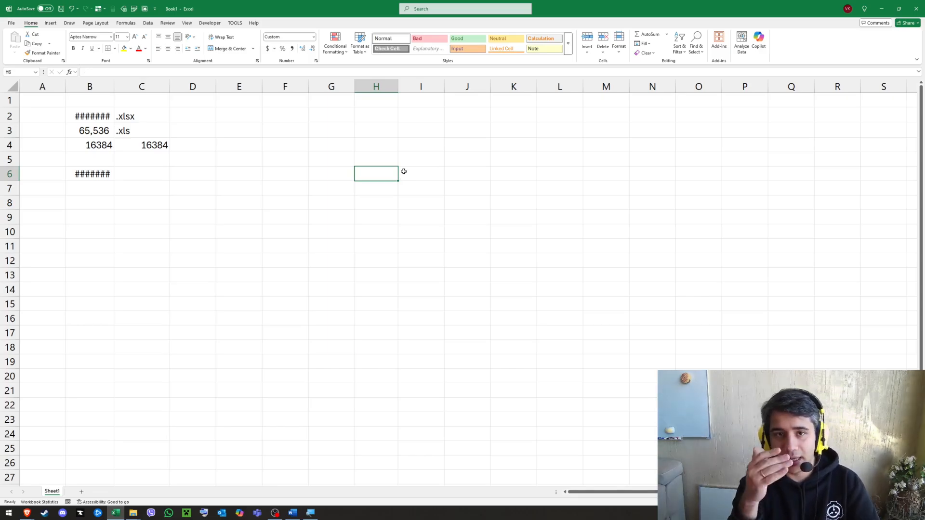
- Enter the text "ვნახე უცხო მოყმე ვინმე, ჯდა მტირალი წყლისა პირდა. მივედი და შევეკითხე, რა გატირებს, მეგობარო?" in cell F2
{"action": "left_click", "coordinate": [296, 115]}
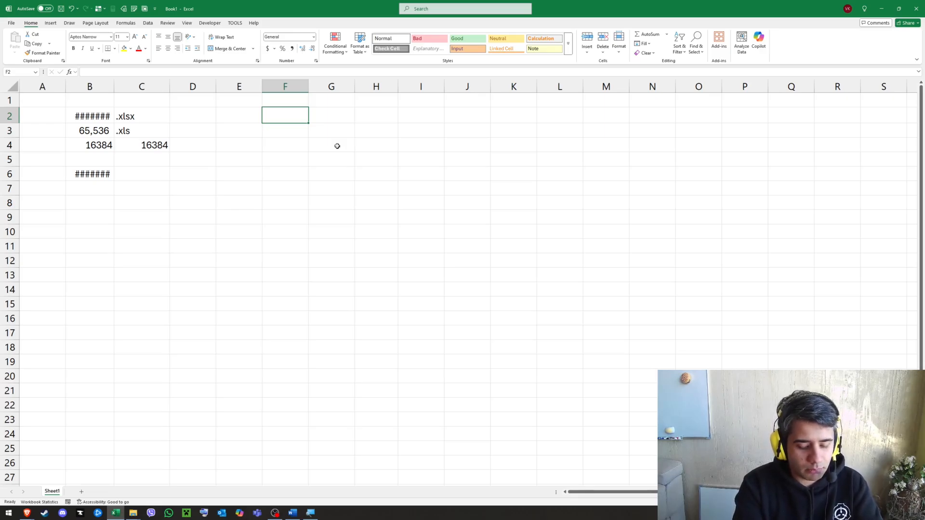
{"action": "type", "text": "ვნახე"}
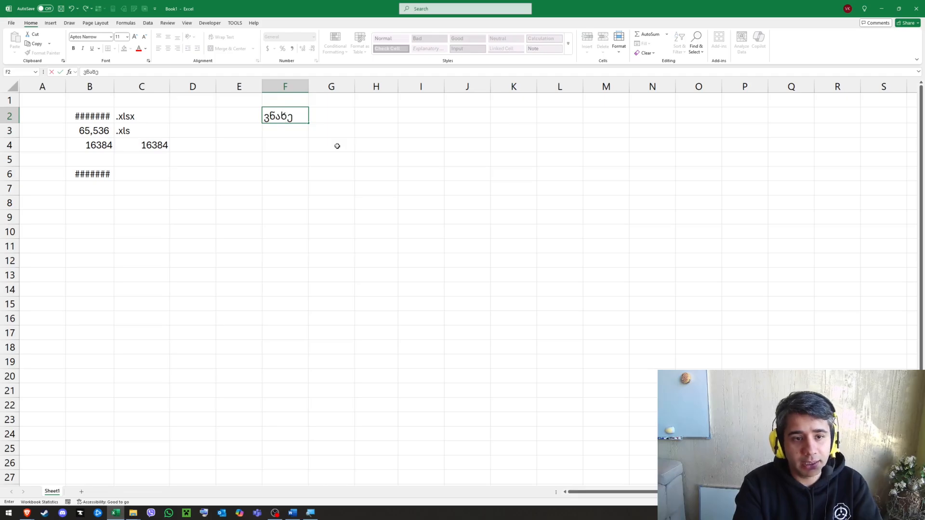
{"action": "type", "text": " უცხო მოყმე"}
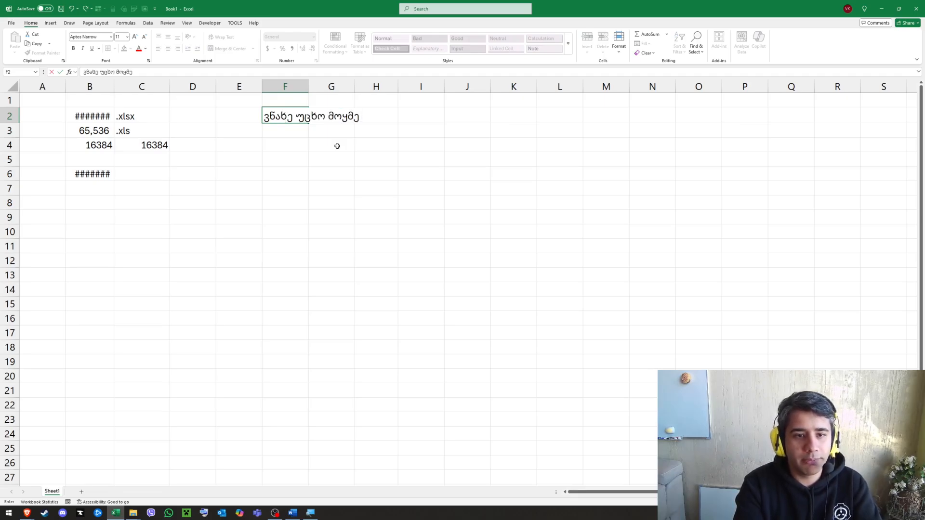
{"action": "type", "text": " ვინმე, ჯდ"}
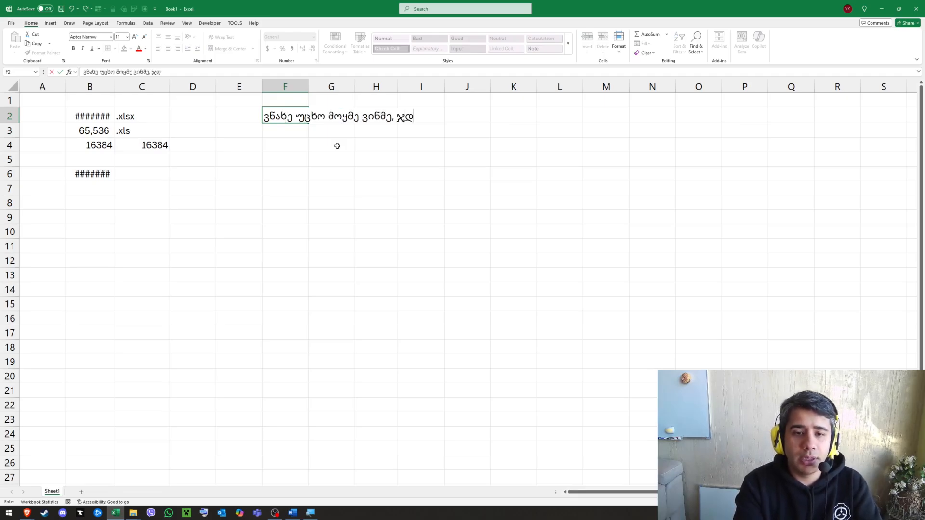
{"action": "type", "text": "ა მტირალი წ"}
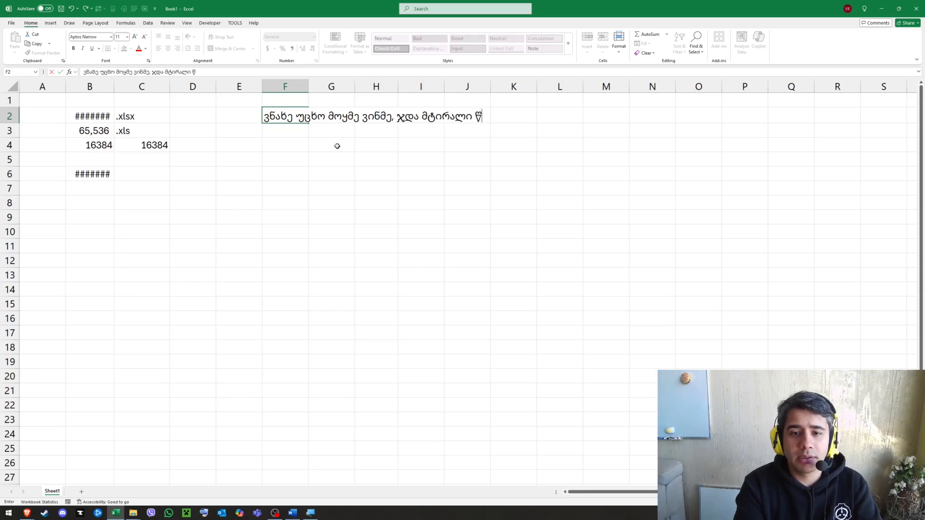
{"action": "type", "text": "ყლისა პირდა"}
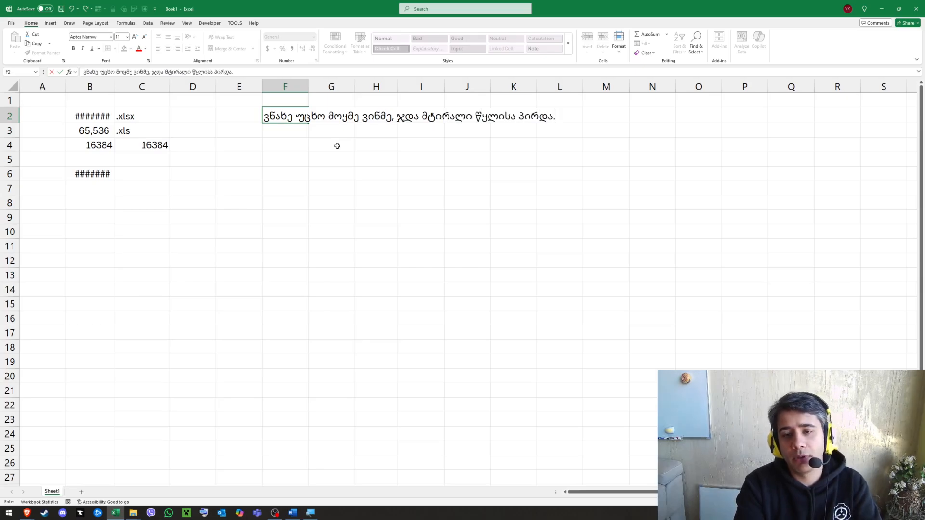
{"action": "type", "text": ". მივედი "}
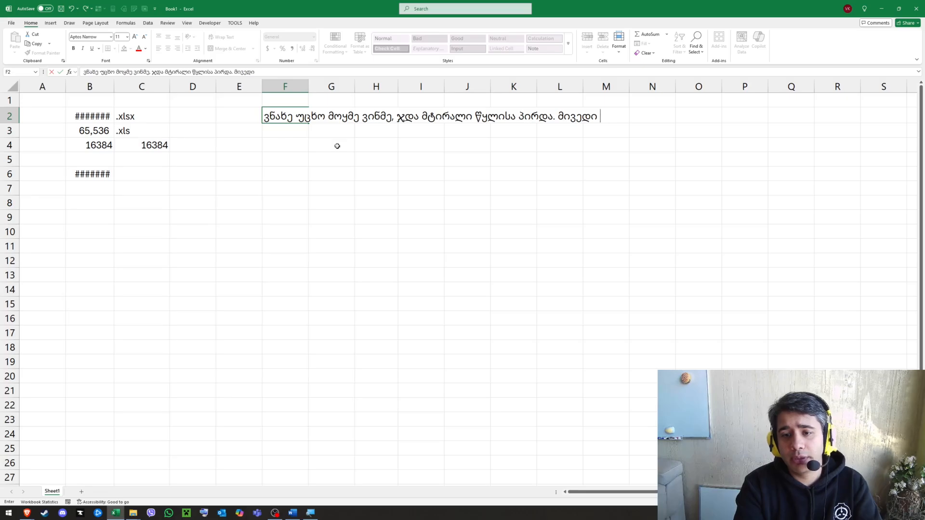
{"action": "type", "text": "და შევეკით"}
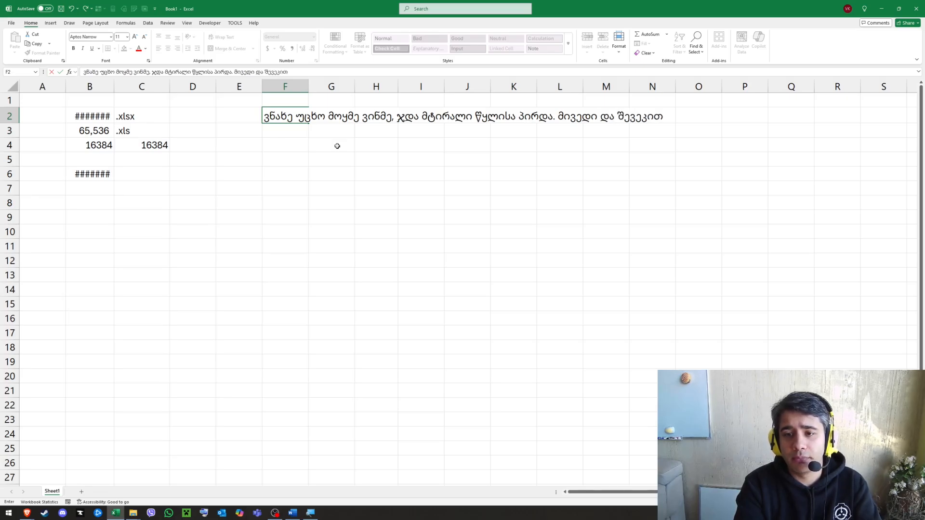
{"action": "type", "text": "ხე, რა გატირ"}
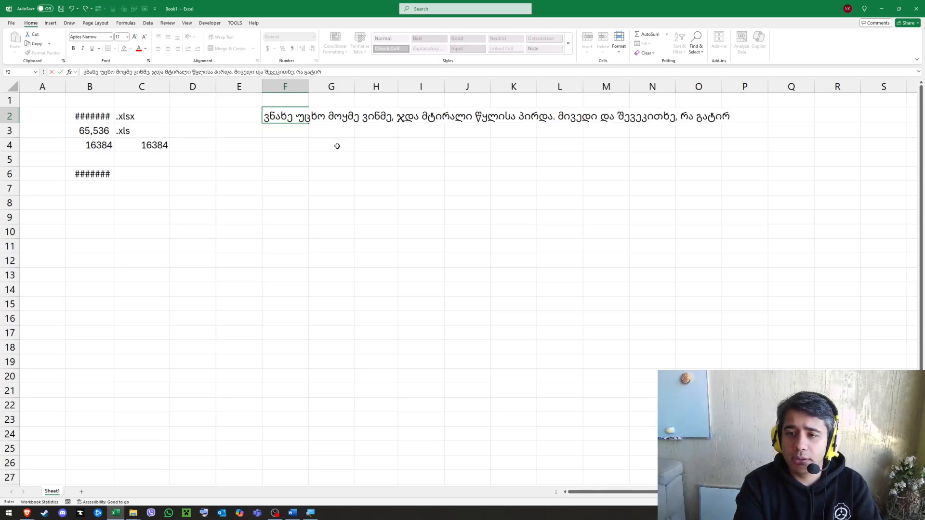
{"action": "type", "text": "ებს შ"}
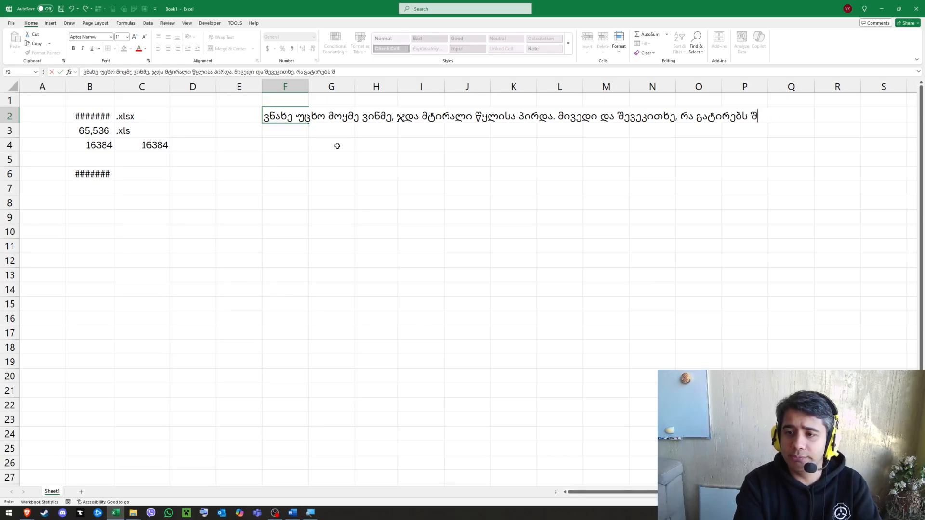
{"action": "key", "text": "BackSpace"}
{"action": "key", "text": "BackSpace"}
{"action": "type", "text": ","}
{"action": "type", "text": " გემ"}
{"action": "key", "text": "BackSpace"}
{"action": "key", "text": "BackSpace"}
{"action": "key", "text": "BackSpace"}
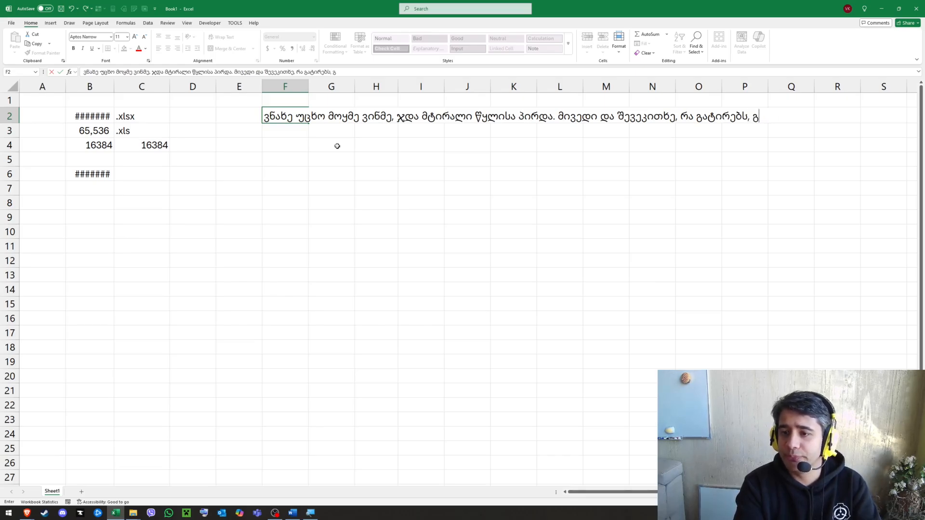
{"action": "type", "text": "მეგობარო?"}
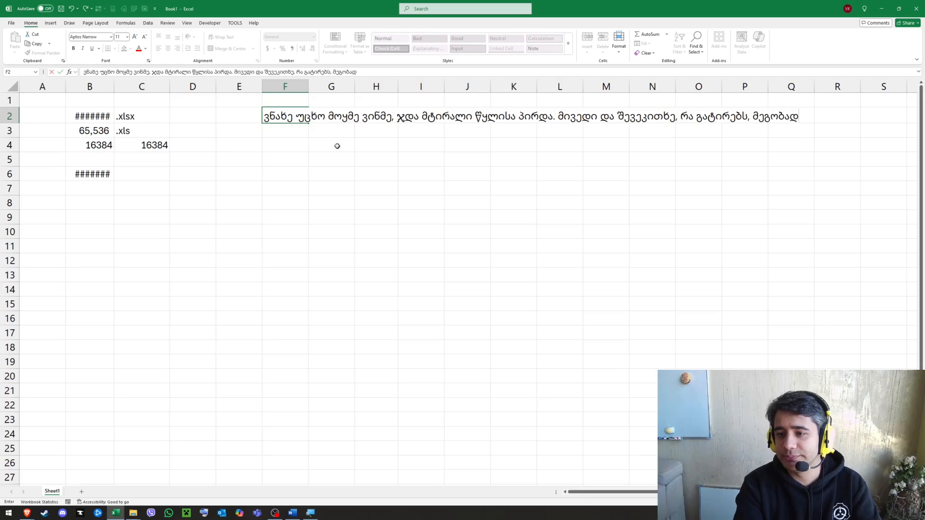
{"action": "key", "text": "Return"}
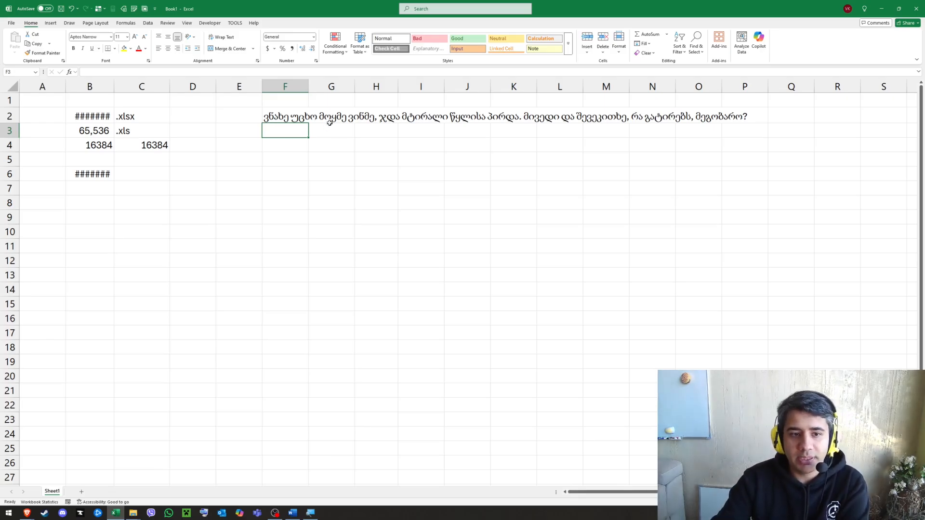
- Examine which cell holds the long text by selecting F2, the ranges G2:P2 and F2:P2, and single cells along row 2
{"action": "left_click", "coordinate": [297, 117]}
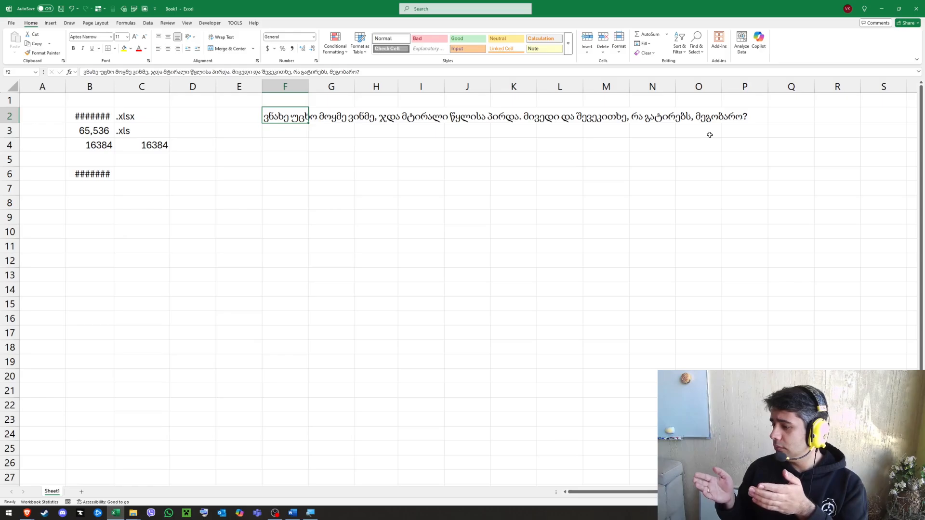
{"action": "left_click_drag", "start_coordinate": [316, 121], "coordinate": [747, 118]}
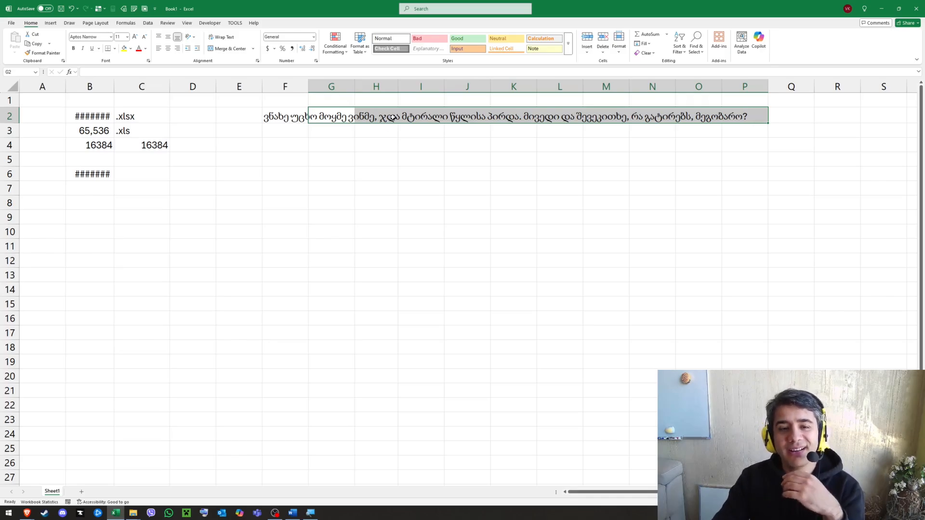
{"action": "left_click", "coordinate": [606, 173]}
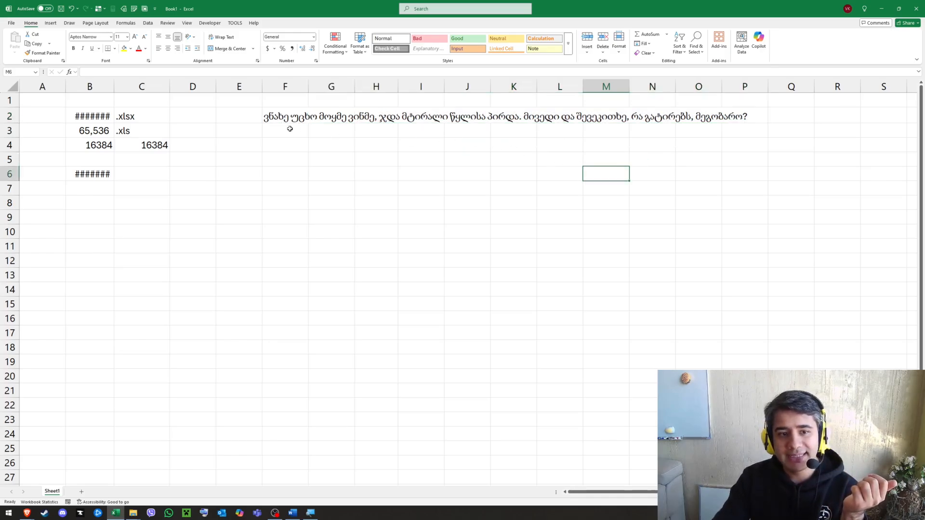
{"action": "left_click_drag", "start_coordinate": [281, 116], "coordinate": [742, 118]}
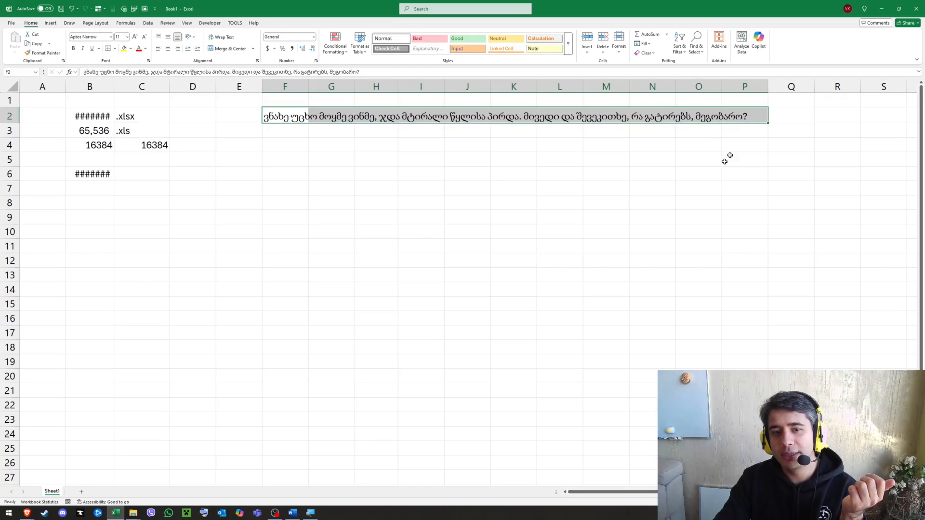
{"action": "left_click", "coordinate": [421, 116]}
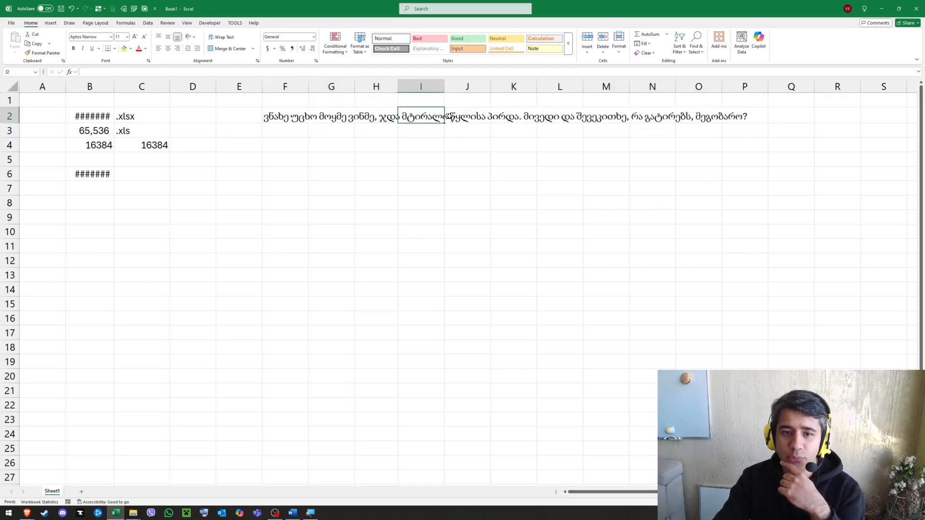
{"action": "left_click", "coordinate": [528, 116]}
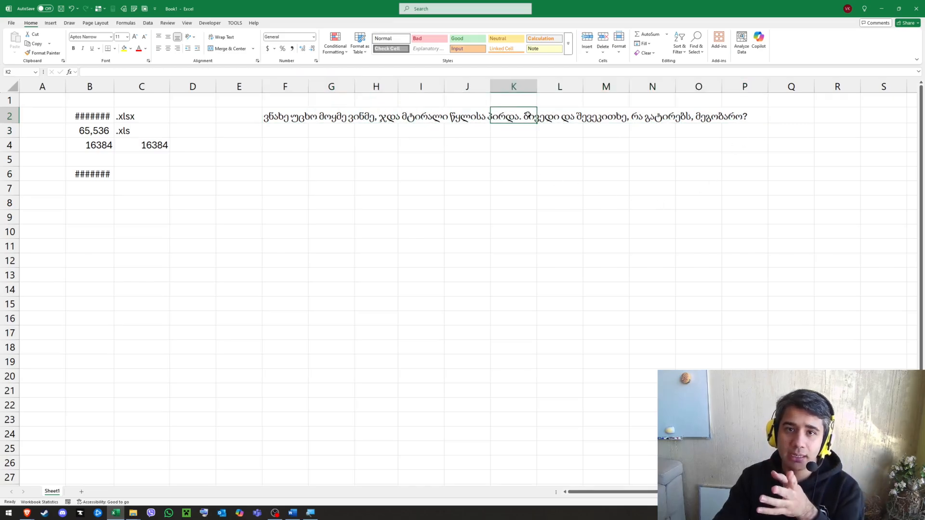
{"action": "left_click", "coordinate": [278, 111]}
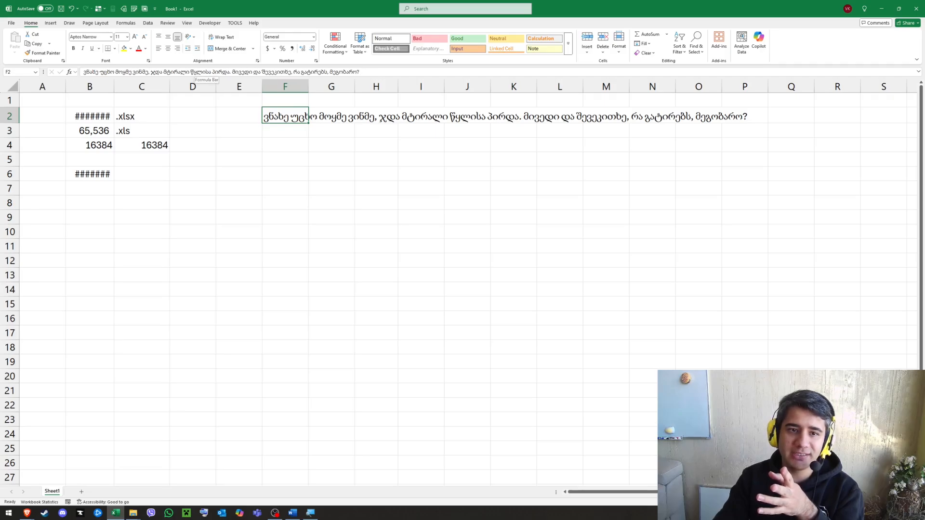
{"action": "key", "text": "Right"}
{"action": "key", "text": "Right"}
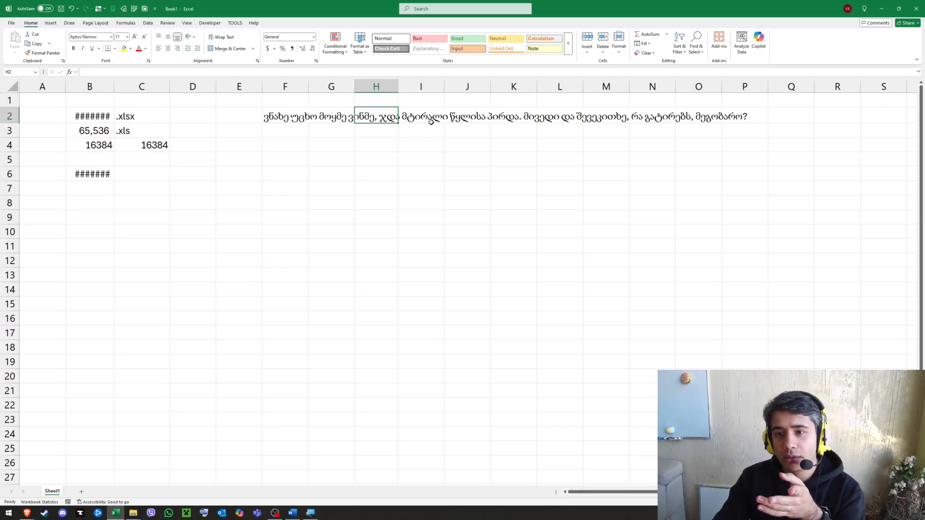
{"action": "left_click", "coordinate": [329, 112]}
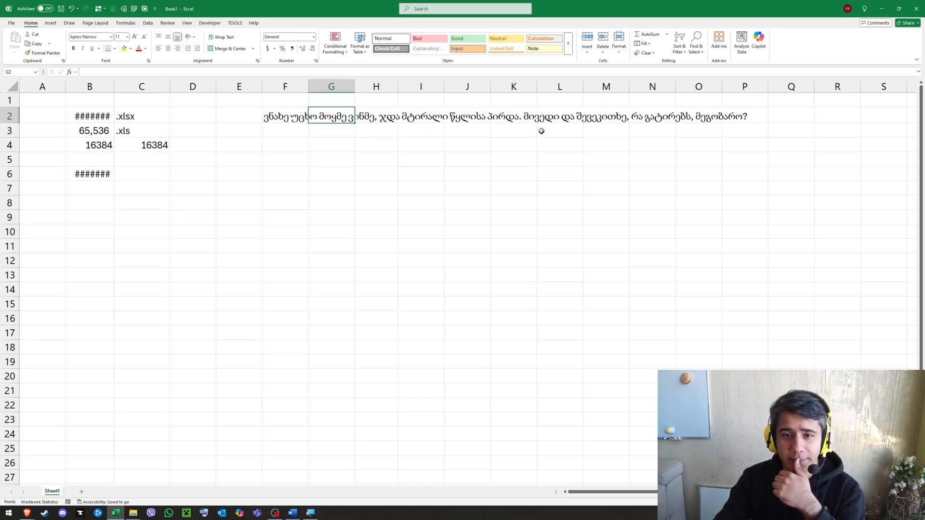
- Enter the word "გამარჯობა" in cell K2, within the area covered by F2's long text
{"action": "left_click", "coordinate": [520, 117]}
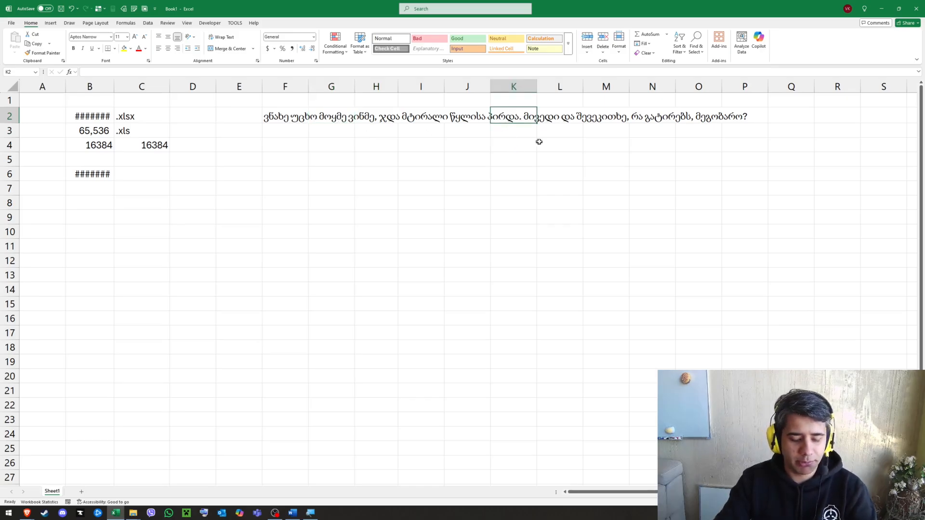
{"action": "type", "text": "გამარჯობა"}
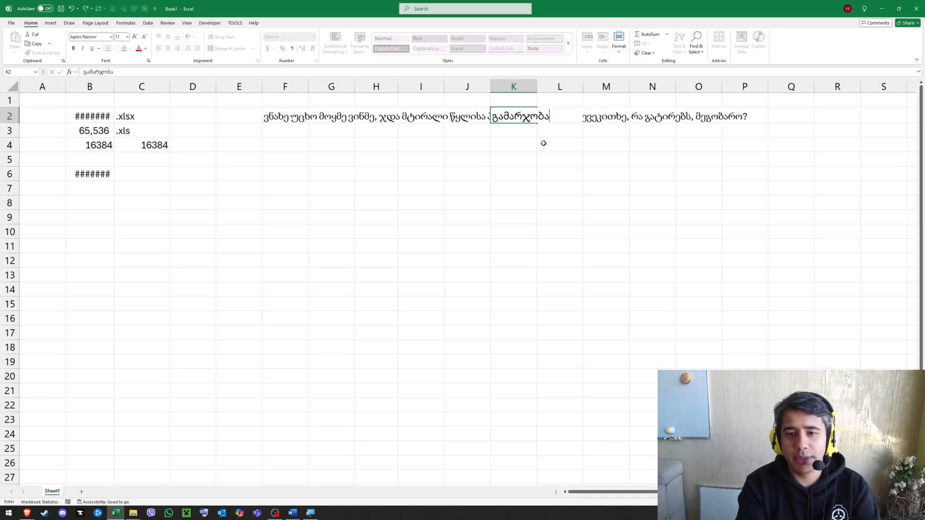
{"action": "key", "text": "Return"}
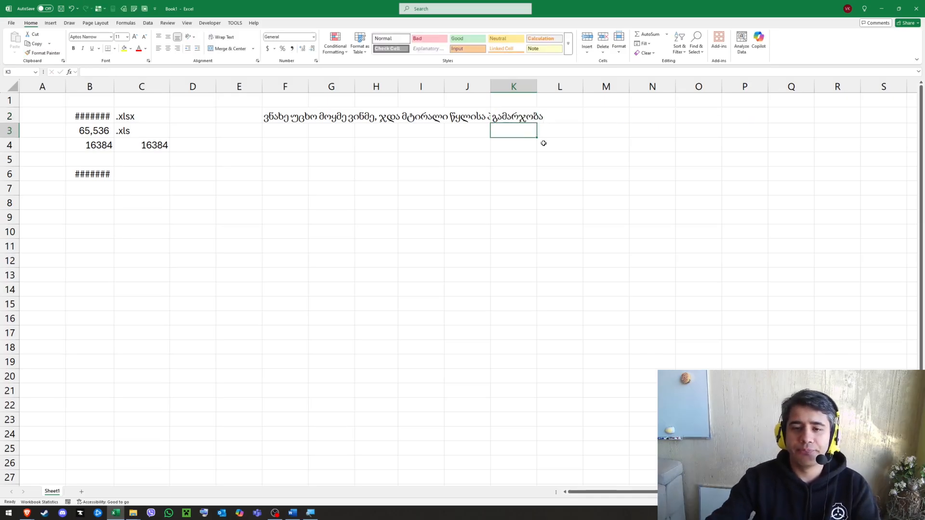
- Enter a blank-looking value in cell G2, directly beside the long text in F2
{"action": "left_click", "coordinate": [504, 111]}
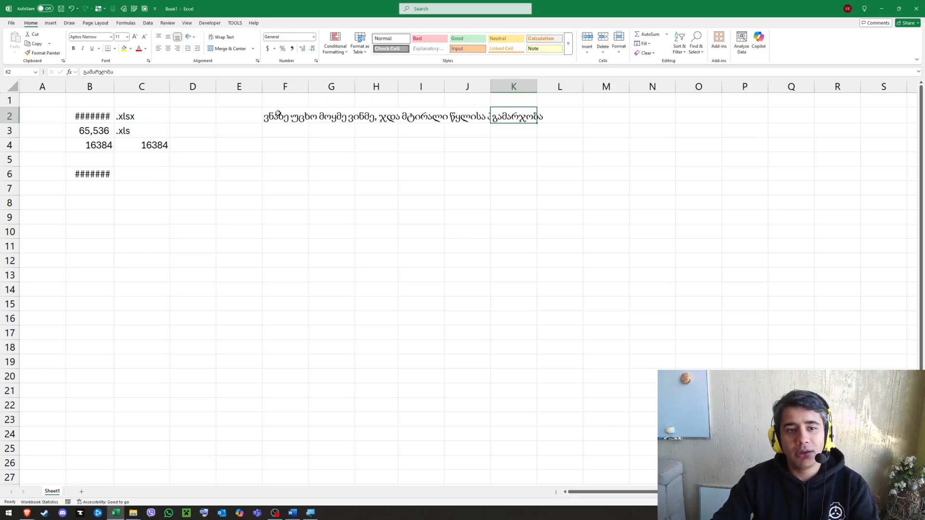
{"action": "left_click", "coordinate": [278, 113]}
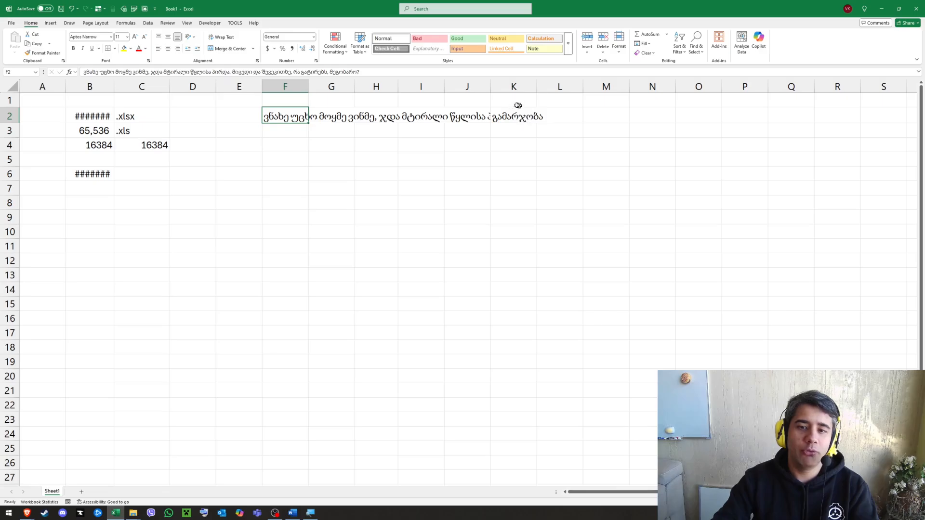
{"action": "left_click", "coordinate": [332, 114]}
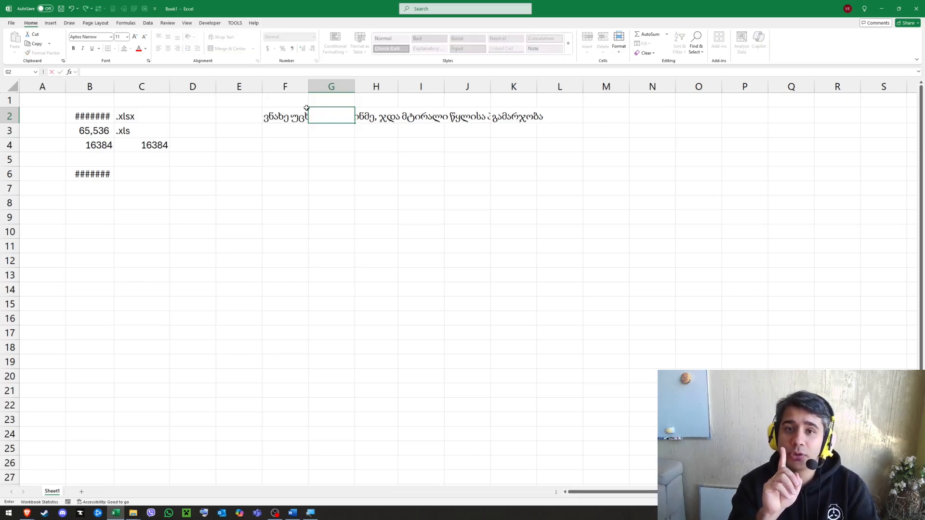
{"action": "type", "text": "123123"}
{"action": "key", "text": "BackSpace"}
{"action": "key", "text": "BackSpace"}
{"action": "key", "text": "BackSpace"}
{"action": "key", "text": "BackSpace"}
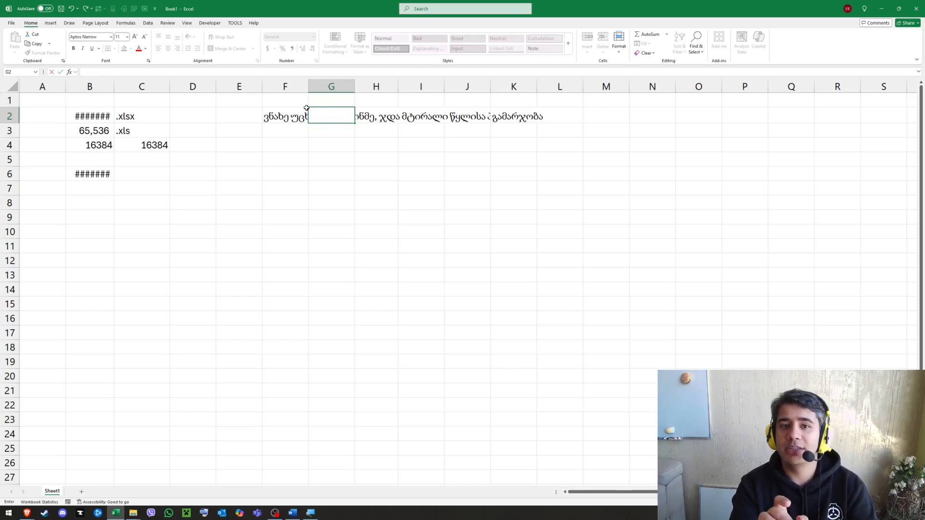
{"action": "key", "text": "Return"}
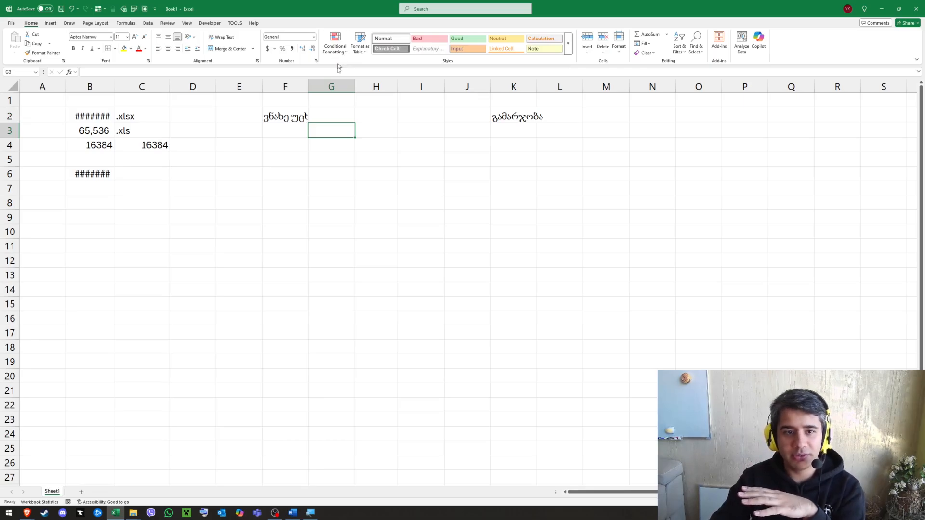
- Inspect the content of cell G2 without changing it
{"action": "left_click", "coordinate": [340, 114]}
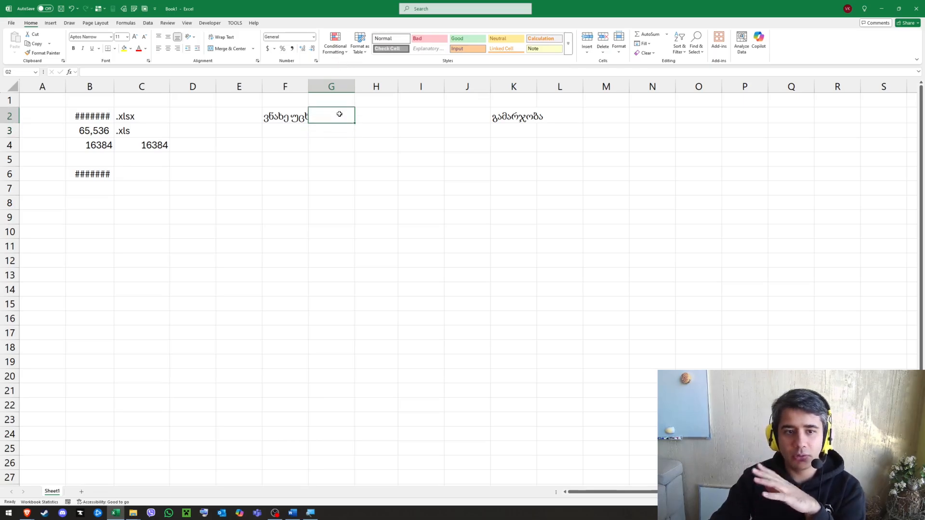
{"action": "left_click", "coordinate": [162, 73]}
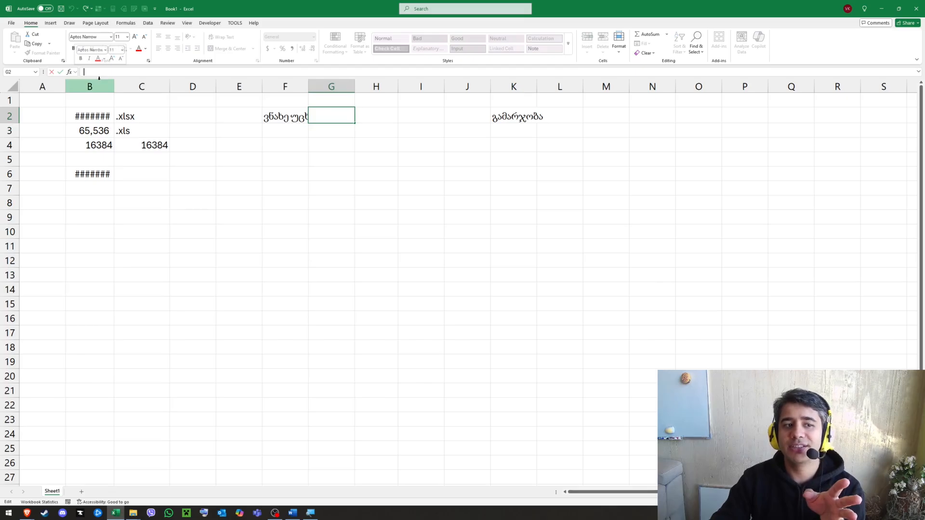
{"action": "key", "text": "Escape"}
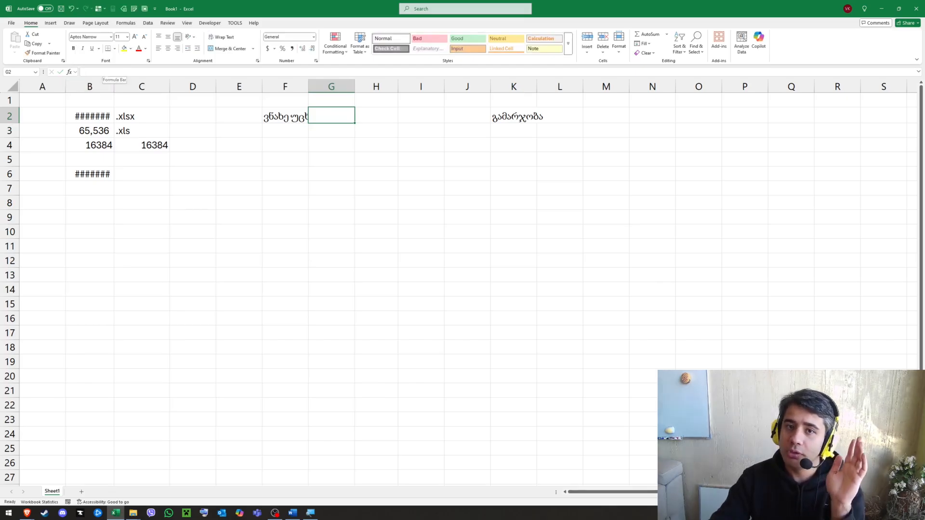
- Widen column F until the whole text of F2 fits inside it, and check the equally wide cells further down the column
{"action": "left_click", "coordinate": [275, 114]}
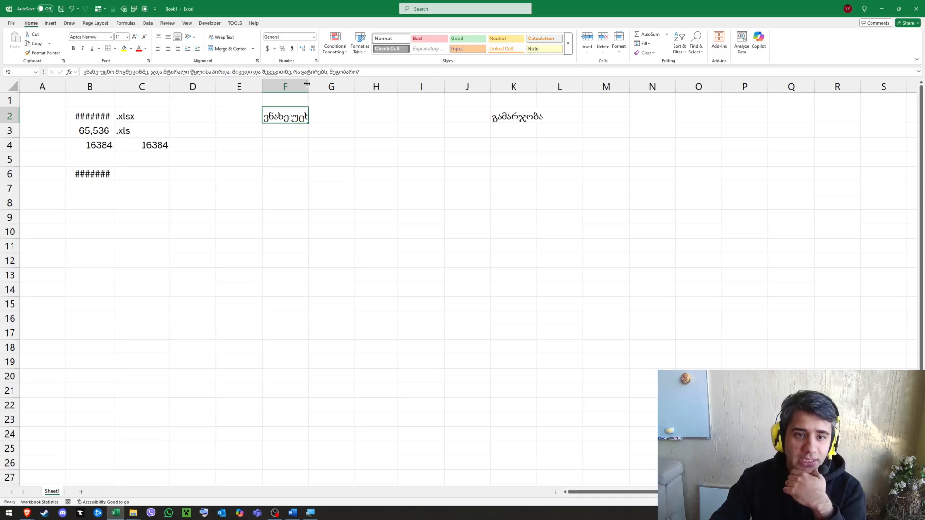
{"action": "left_click_drag", "start_coordinate": [309, 87], "coordinate": [759, 92]}
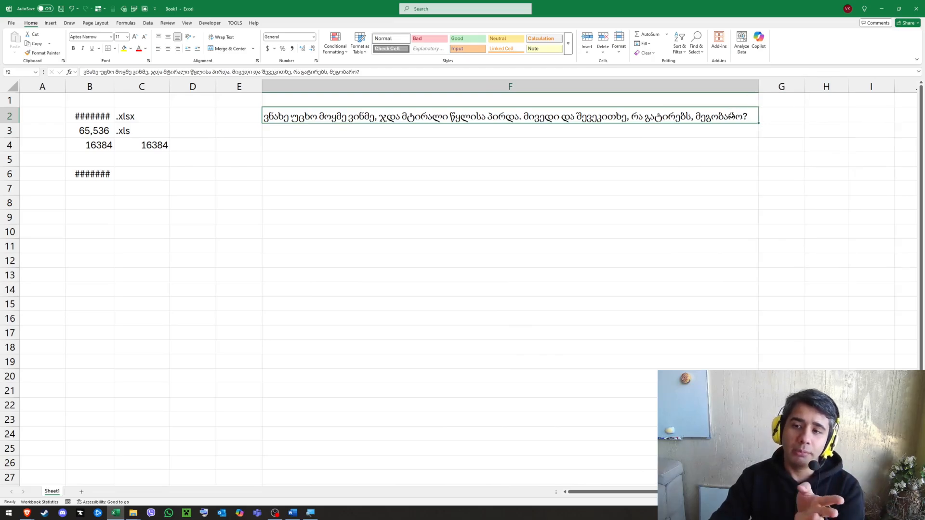
{"action": "left_click_drag", "start_coordinate": [473, 156], "coordinate": [472, 384]}
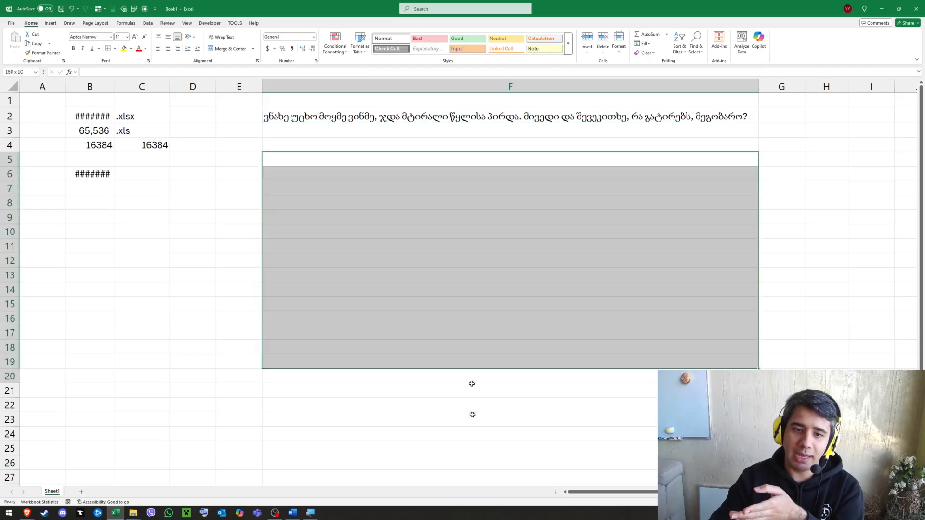
{"action": "scroll", "coordinate": [512, 349], "scroll_direction": "down", "scroll_amount": 7}
{"action": "left_click", "coordinate": [504, 275]}
{"action": "scroll", "coordinate": [518, 243], "scroll_direction": "down", "scroll_amount": 6}
{"action": "scroll", "coordinate": [522, 246], "scroll_direction": "up", "scroll_amount": 4}
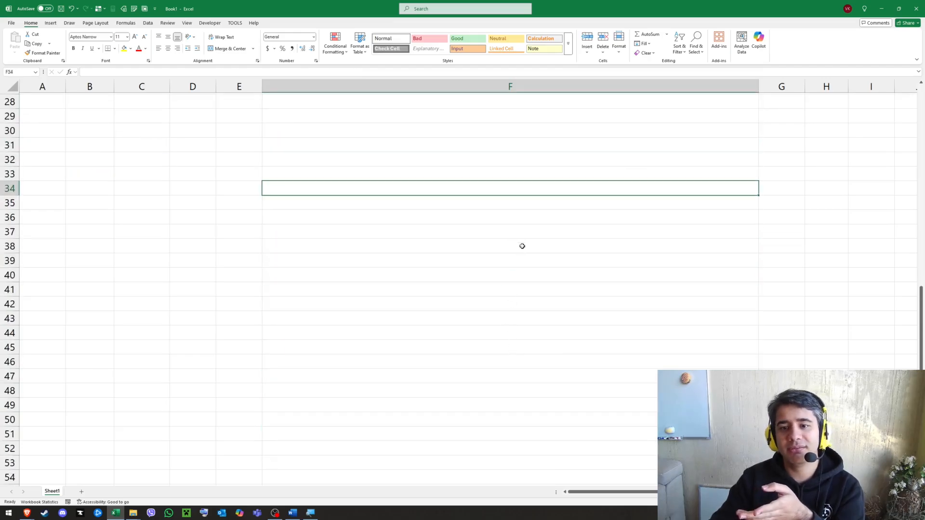
{"action": "scroll", "coordinate": [523, 246], "scroll_direction": "up", "scroll_amount": 9}
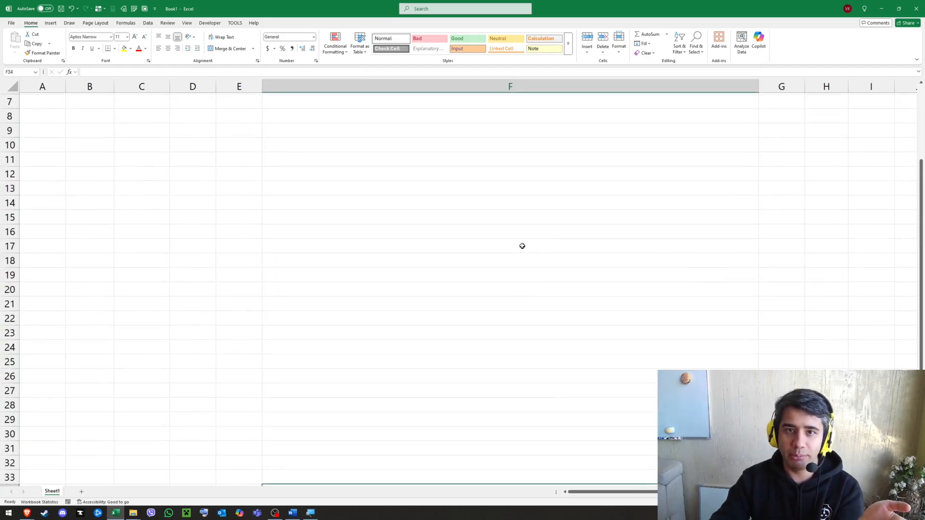
- Narrow column F to slightly wider than its neighbouring columns, and check K2 and the cells around the long text
{"action": "left_click_drag", "start_coordinate": [759, 92], "coordinate": [321, 95]}
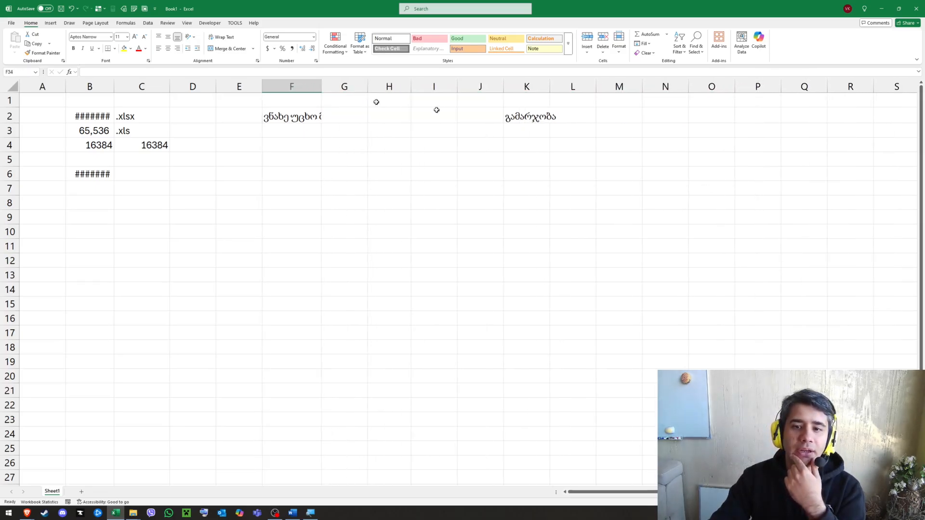
{"action": "left_click", "coordinate": [532, 119]}
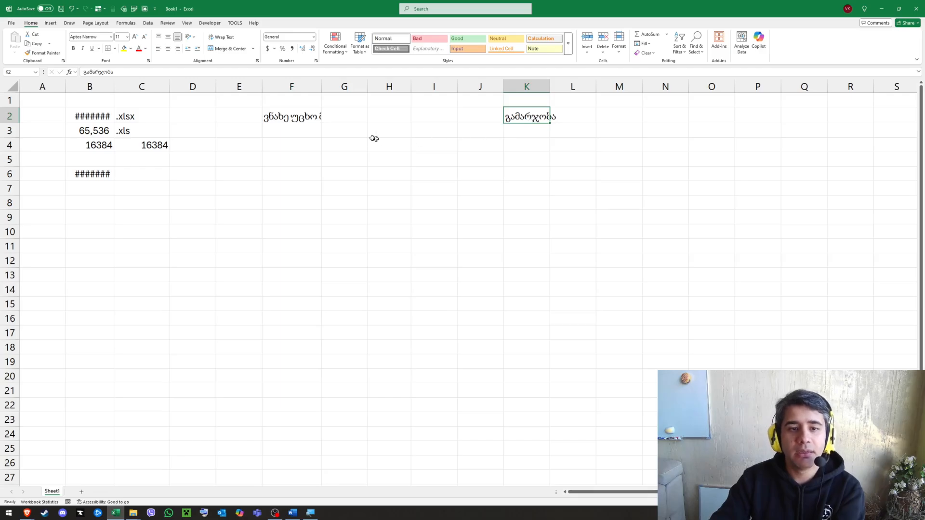
{"action": "left_click_drag", "start_coordinate": [280, 113], "coordinate": [487, 189]}
{"action": "left_click", "coordinate": [573, 222]}
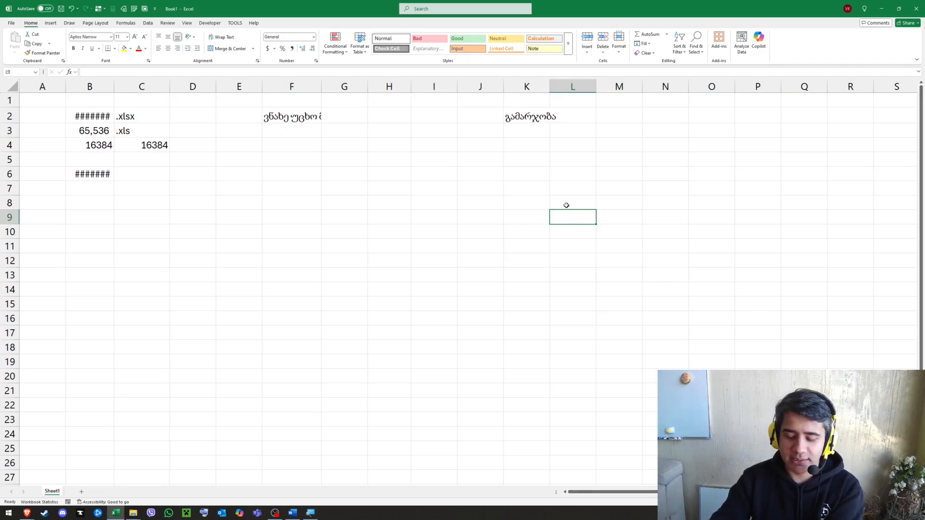
- Clear the contents of cells K2 and G2
{"action": "left_click", "coordinate": [529, 116]}
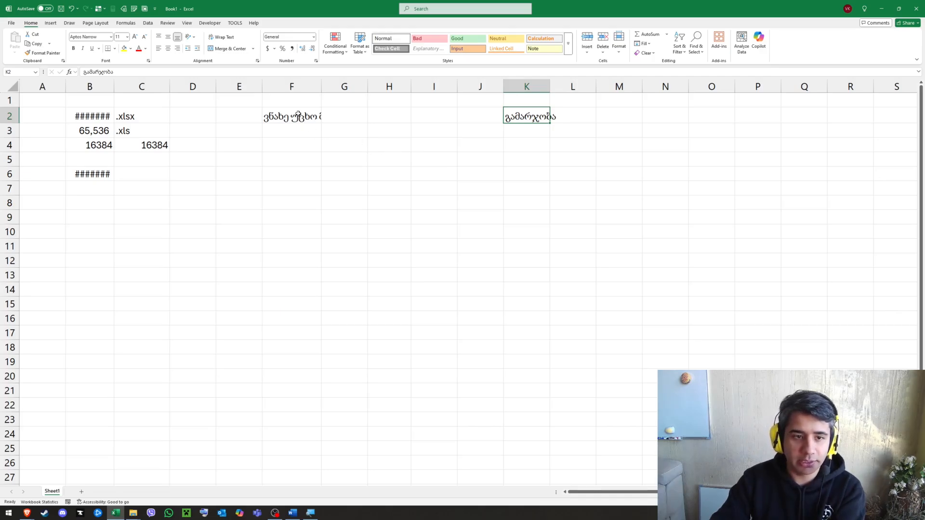
{"action": "key", "text": "Delete"}
{"action": "left_click", "coordinate": [343, 116]}
{"action": "key", "text": "Delete"}
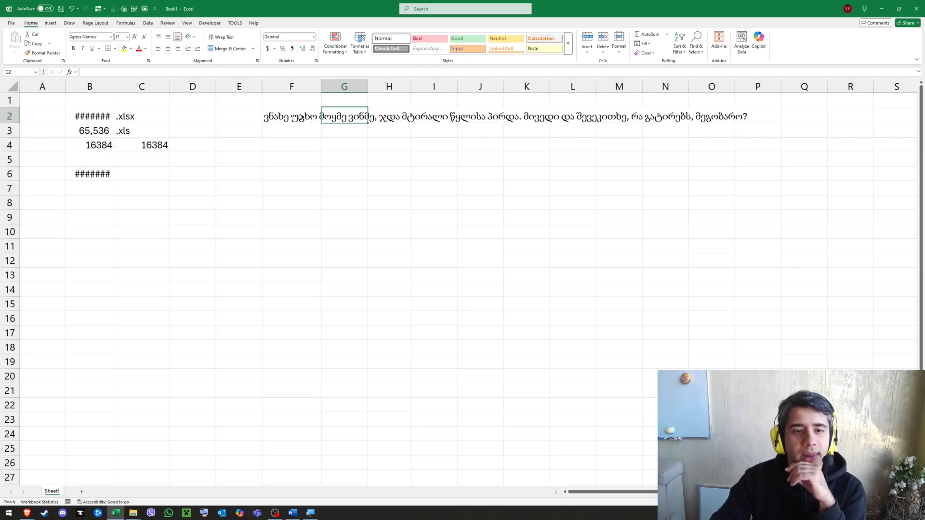
- Merge and center the range F2:K5, which starts with the long text
{"action": "left_click_drag", "start_coordinate": [274, 116], "coordinate": [592, 167]}
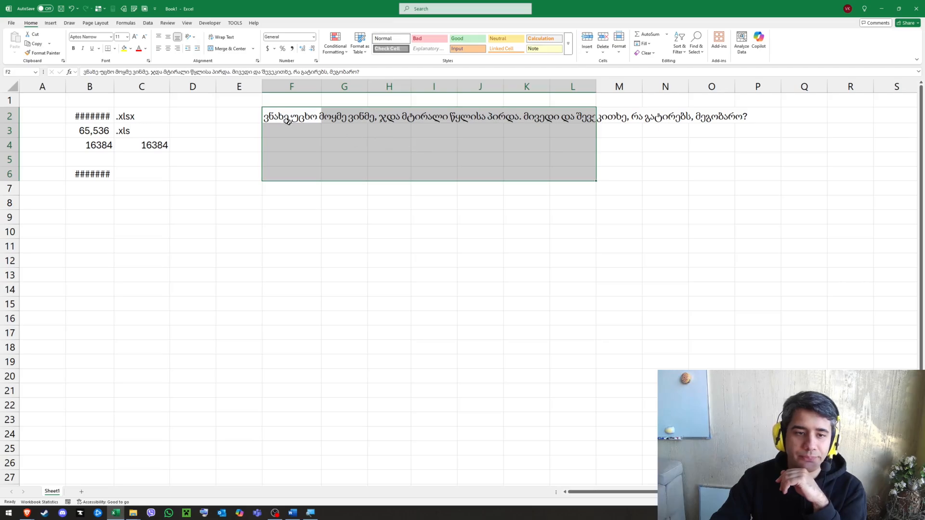
{"action": "left_click_drag", "start_coordinate": [288, 121], "coordinate": [548, 163]}
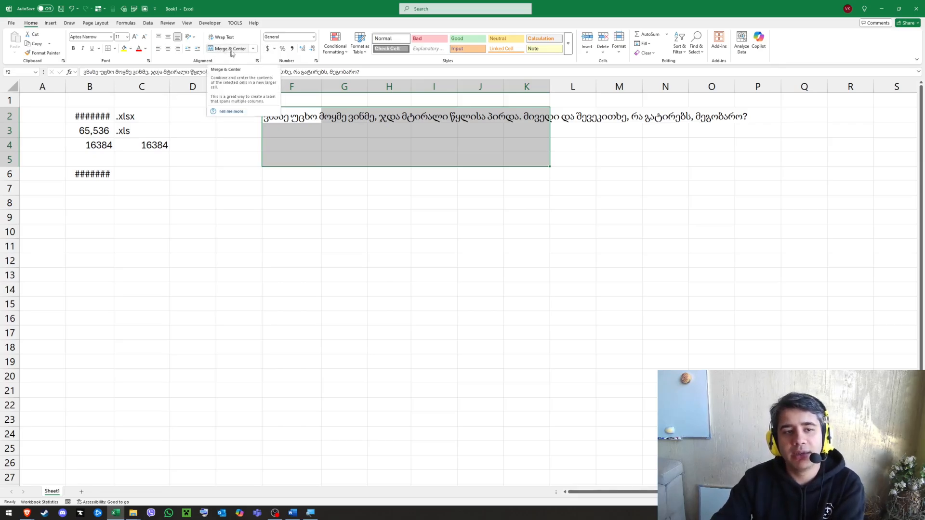
{"action": "left_click", "coordinate": [228, 49]}
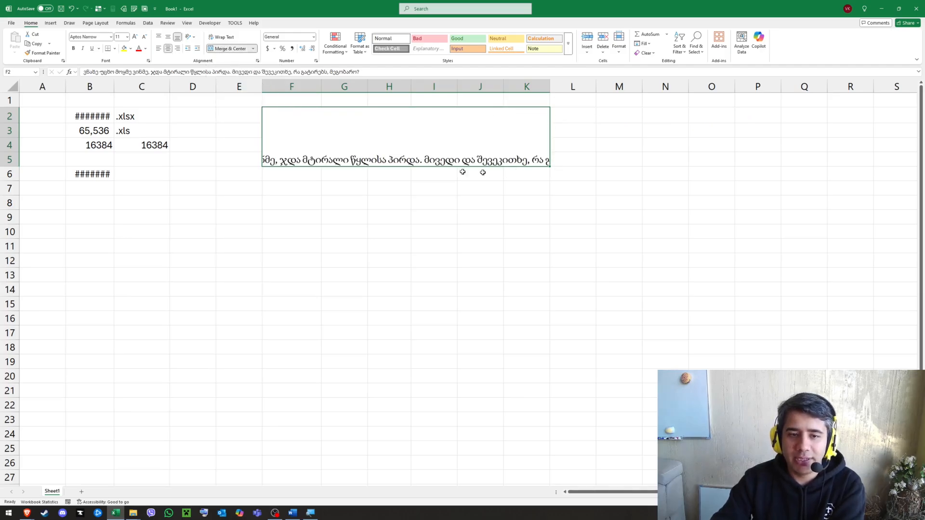
{"action": "left_click", "coordinate": [380, 257]}
- Replace the long text in the merged cell F2:K5 with "გამარჯობა", and undo that entry
{"action": "left_click", "coordinate": [294, 122]}
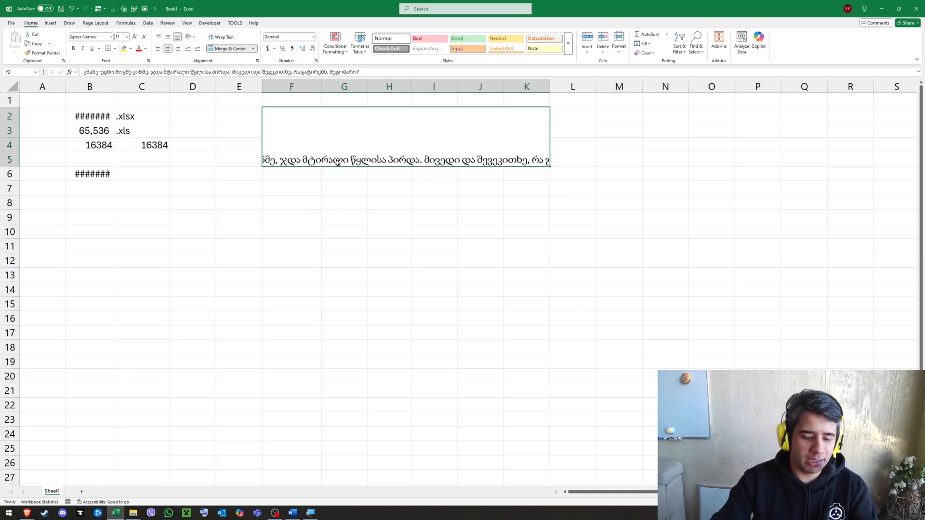
{"action": "type", "text": "გამარჯობა"}
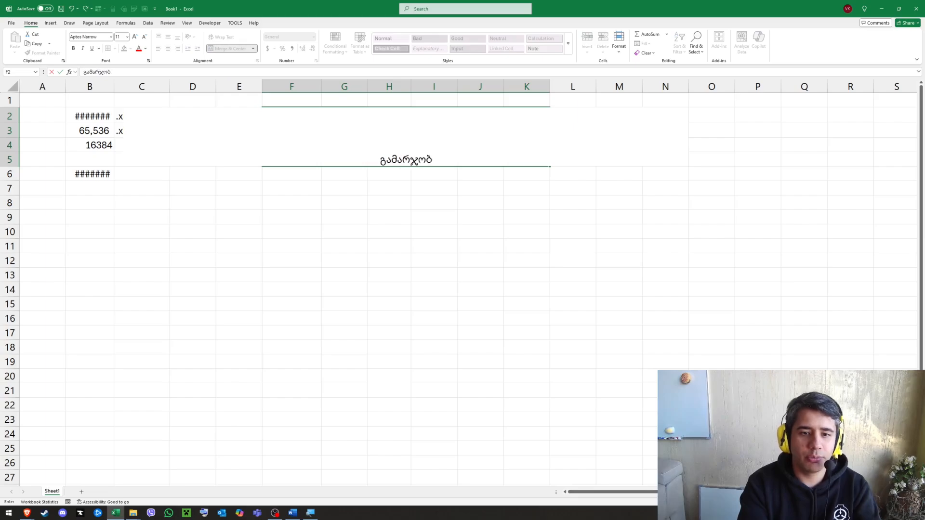
{"action": "key", "text": "Return"}
{"action": "left_click", "coordinate": [368, 143]}
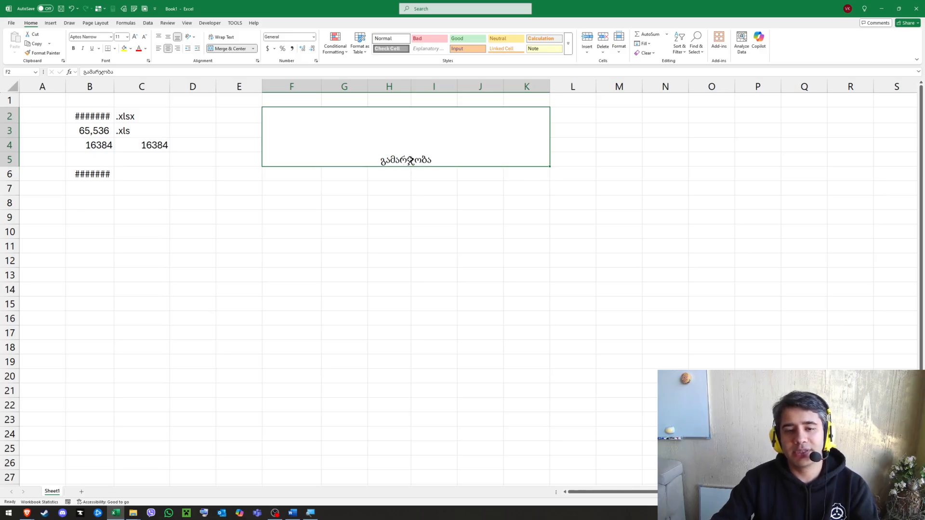
{"action": "key", "text": "ctrl+z"}
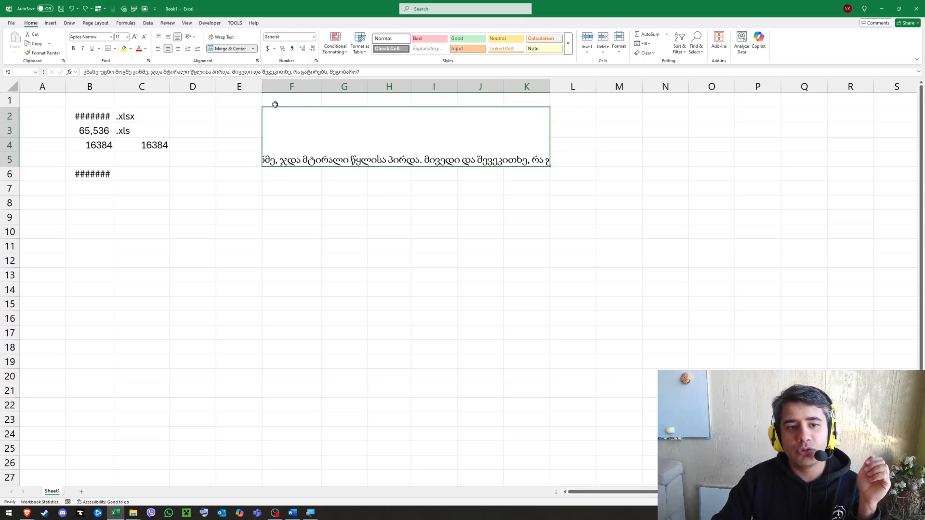
- Compare the merged cell F2:K5 with and without Wrap Text, leaving the wrapping on
{"action": "left_click", "coordinate": [224, 39]}
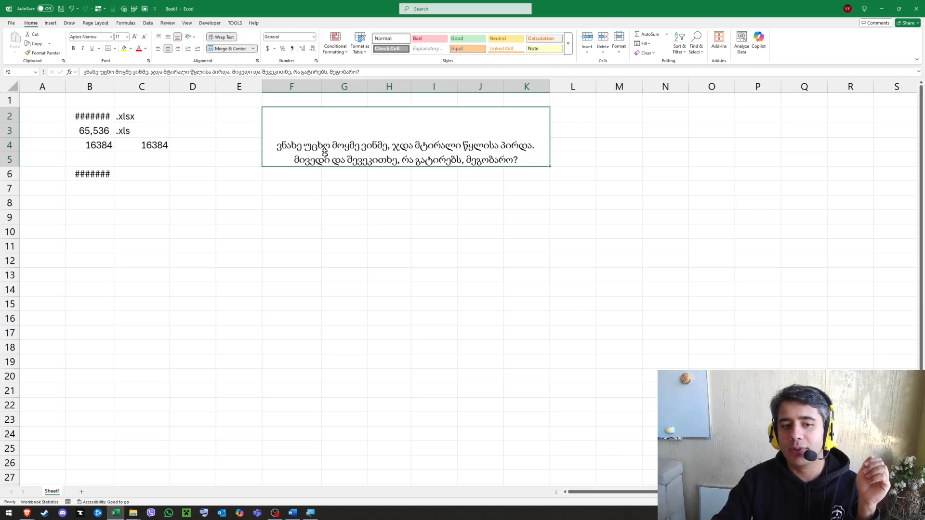
{"action": "left_click", "coordinate": [223, 38]}
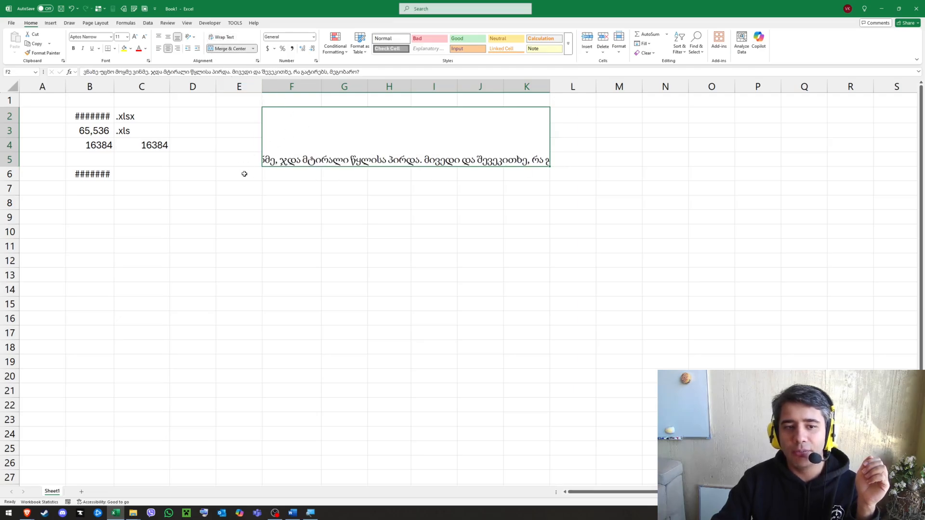
{"action": "left_click", "coordinate": [228, 38]}
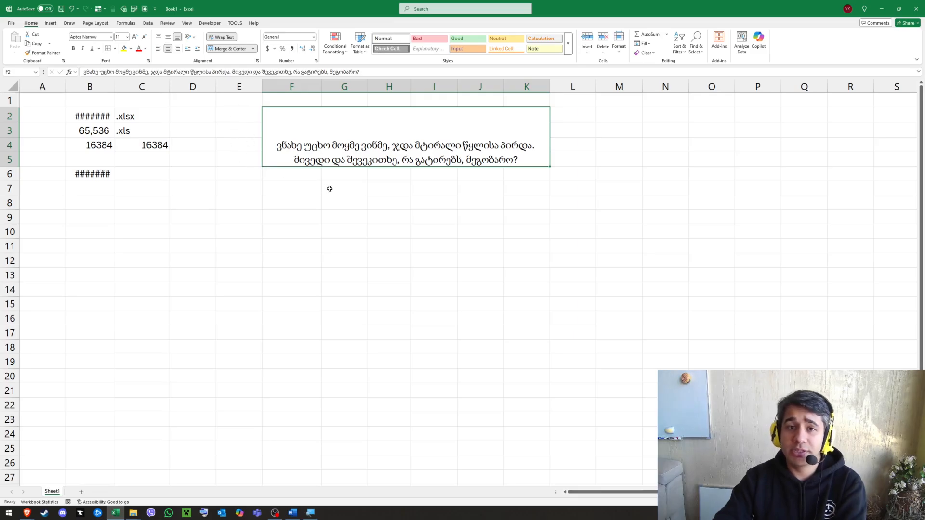
{"action": "left_click_drag", "start_coordinate": [241, 139], "coordinate": [245, 157]}
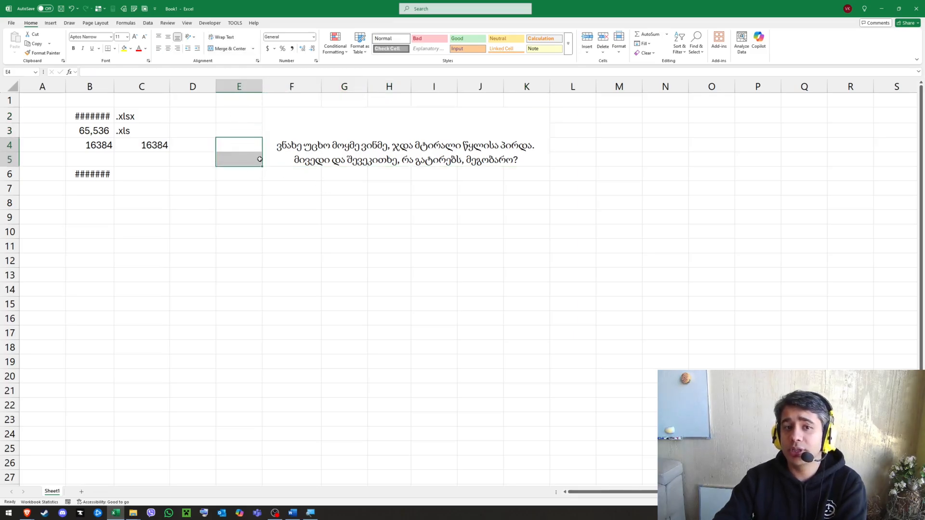
- Unmerge the range F2:K5 and turn off its text wrapping
{"action": "left_click", "coordinate": [323, 141]}
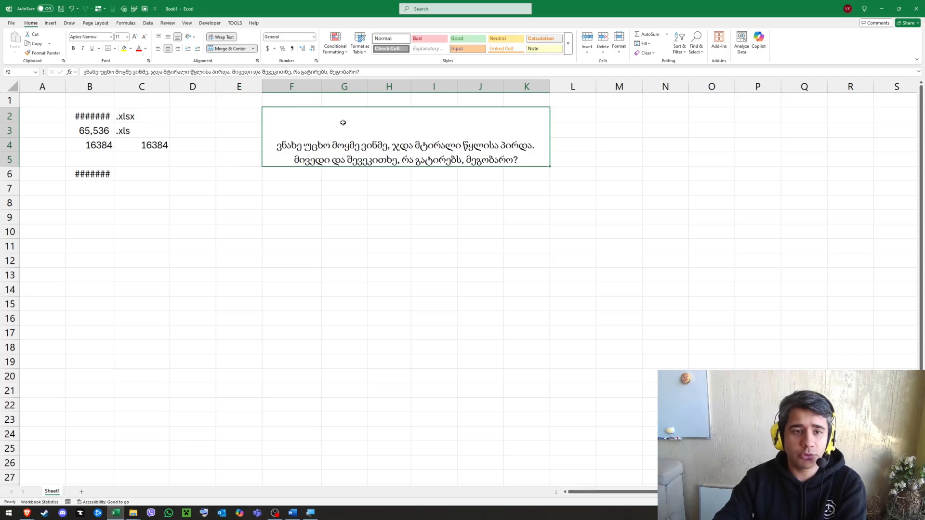
{"action": "left_click", "coordinate": [222, 48]}
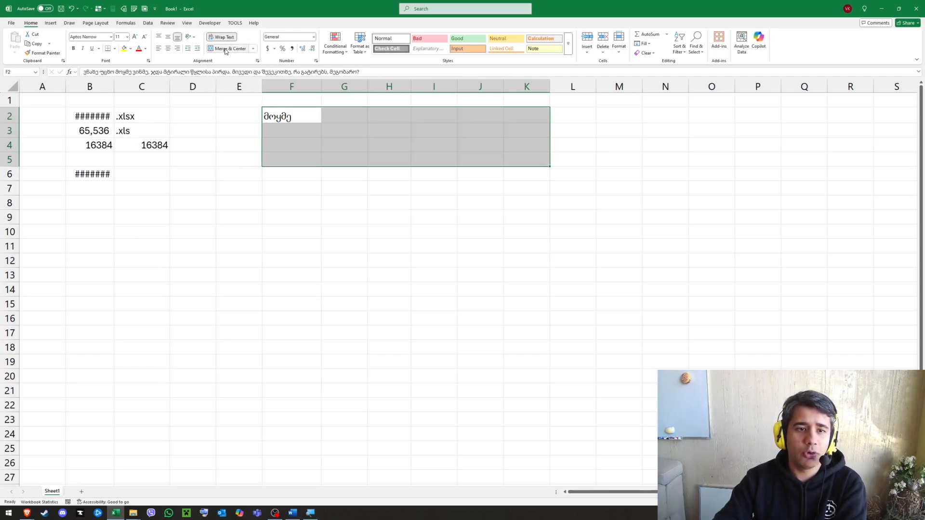
{"action": "left_click", "coordinate": [222, 38]}
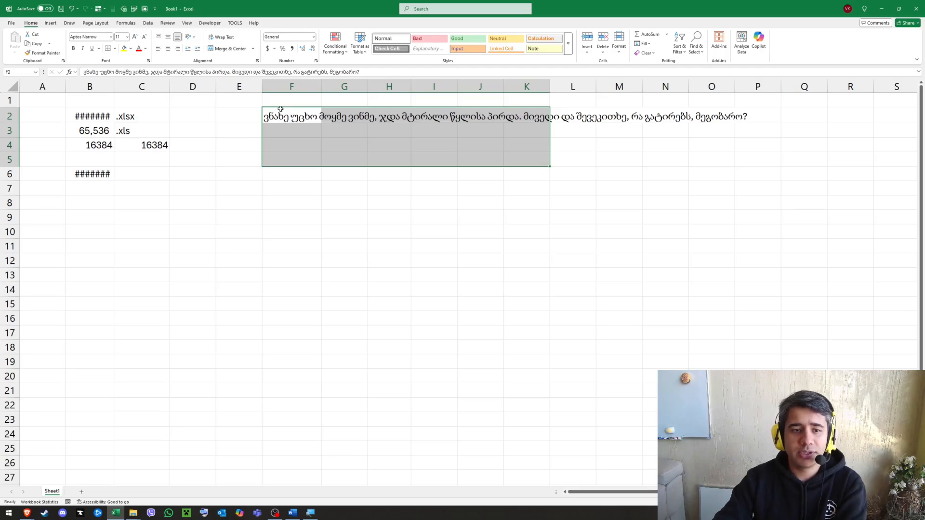
- Merge and center the range F2:K3 and turn on Wrap Text for it
{"action": "left_click_drag", "start_coordinate": [280, 109], "coordinate": [547, 126]}
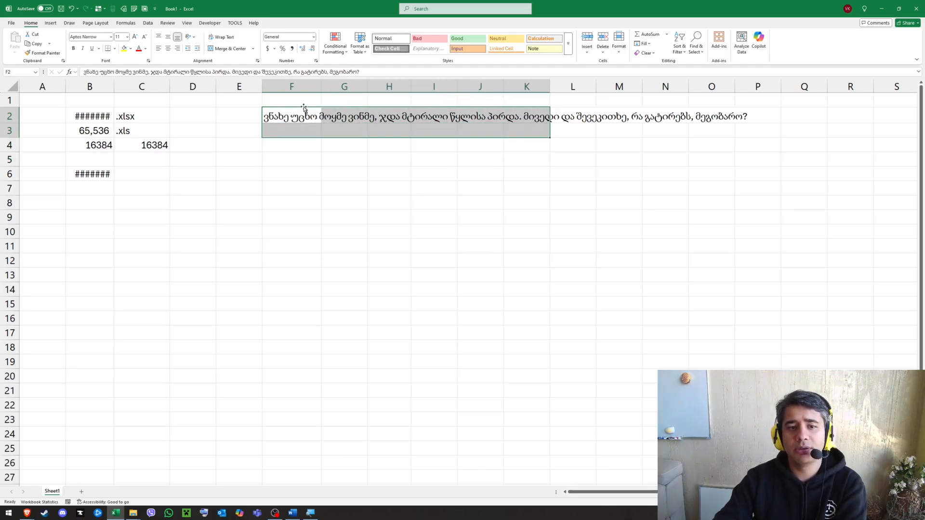
{"action": "left_click", "coordinate": [229, 48]}
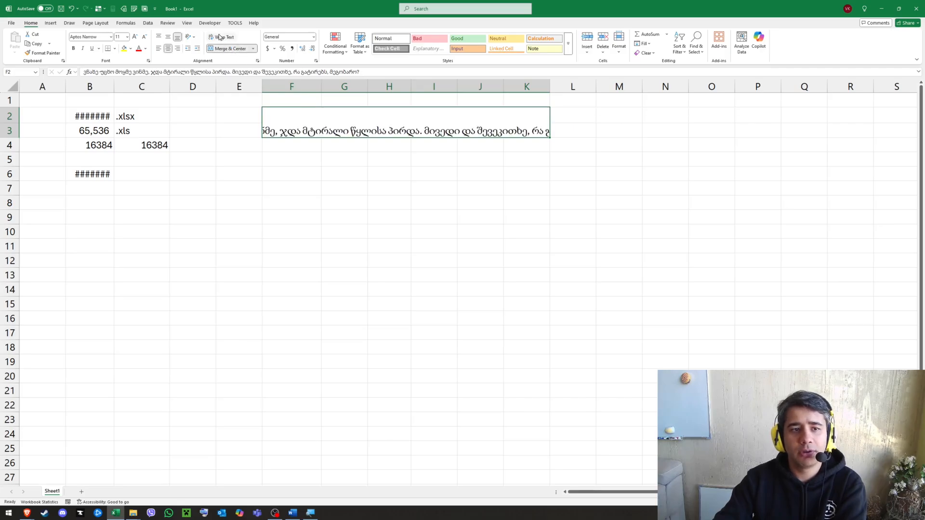
{"action": "left_click", "coordinate": [220, 37]}
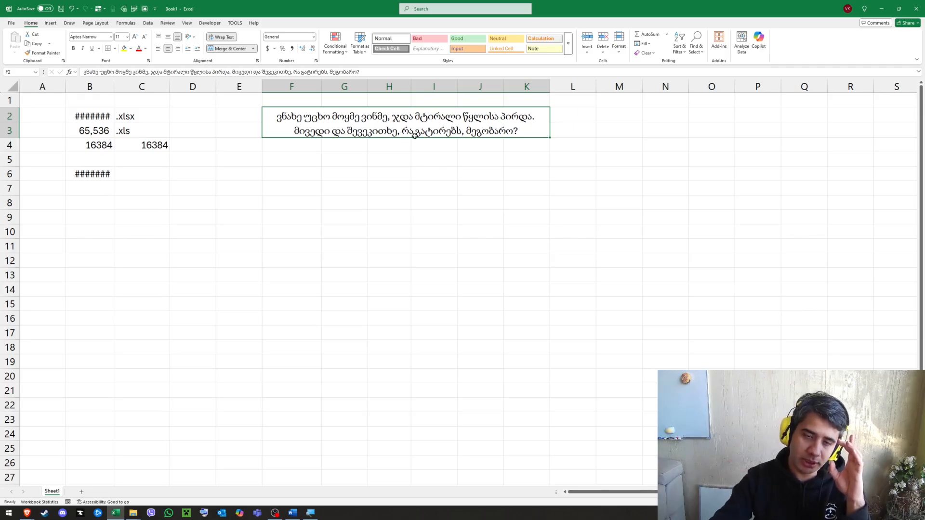
- Narrow column F slightly
{"action": "left_click_drag", "start_coordinate": [321, 87], "coordinate": [307, 87]}
{"action": "left_click", "coordinate": [392, 199]}
{"action": "left_click_drag", "start_coordinate": [249, 177], "coordinate": [504, 316]}
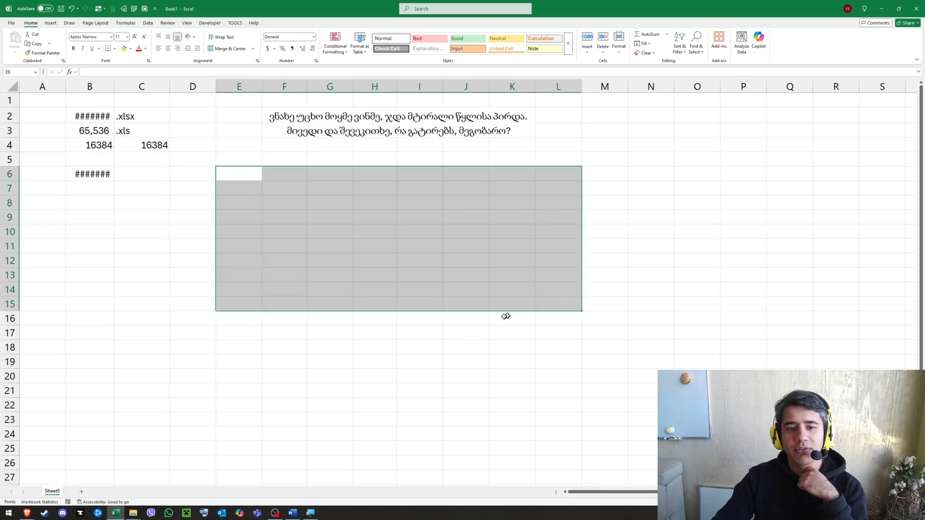
{"action": "left_click", "coordinate": [466, 319]}
{"action": "left_click_drag", "start_coordinate": [409, 219], "coordinate": [610, 310]}
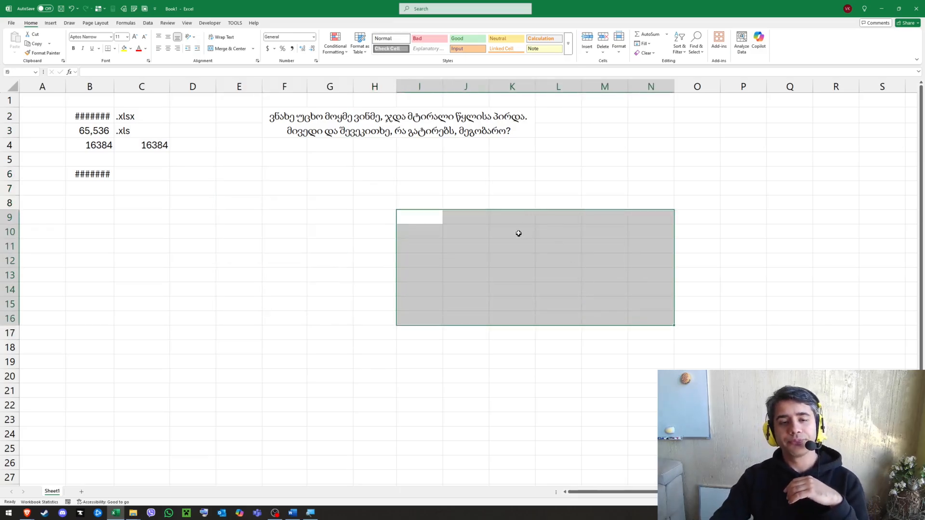
- Extend the merged and centered long-text cell to cover F2:K4, and view the available merge options
{"action": "left_click", "coordinate": [401, 124]}
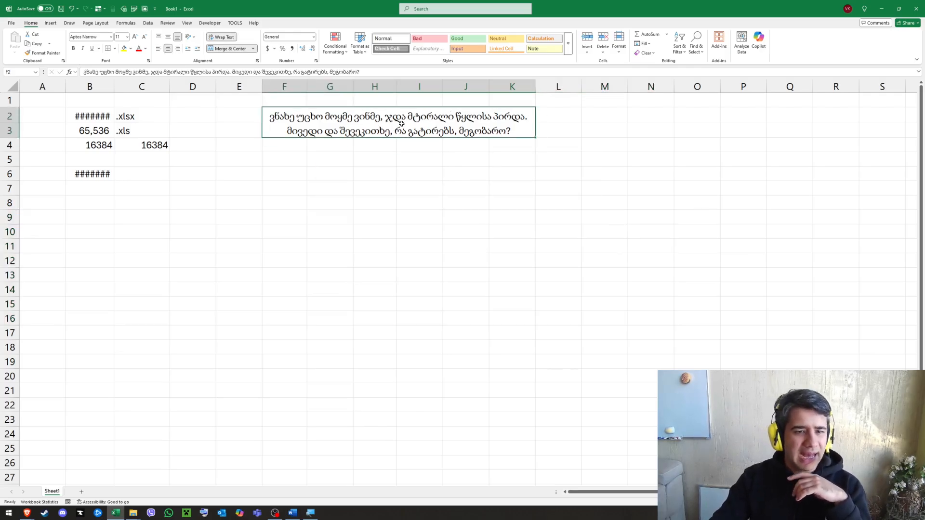
{"action": "left_click_drag", "start_coordinate": [514, 143], "coordinate": [508, 143]}
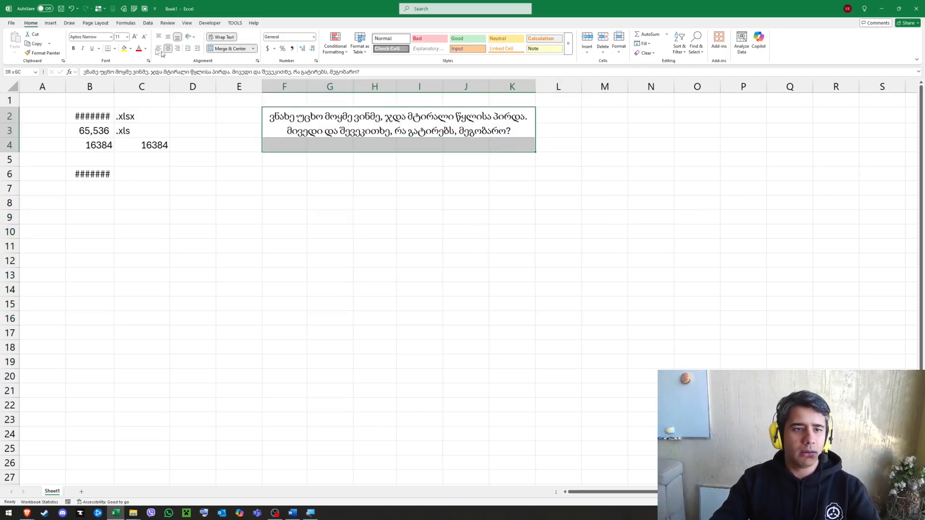
{"action": "left_click", "coordinate": [230, 49]}
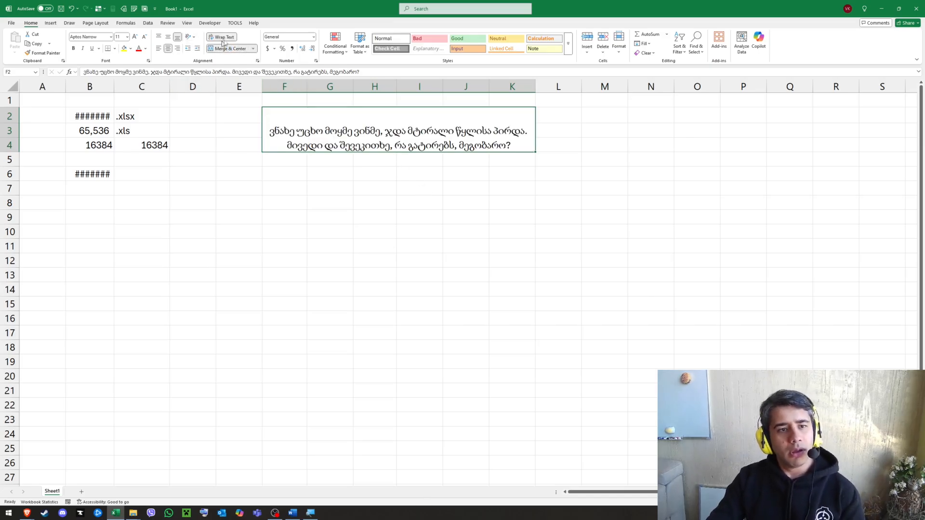
{"action": "left_click", "coordinate": [253, 49]}
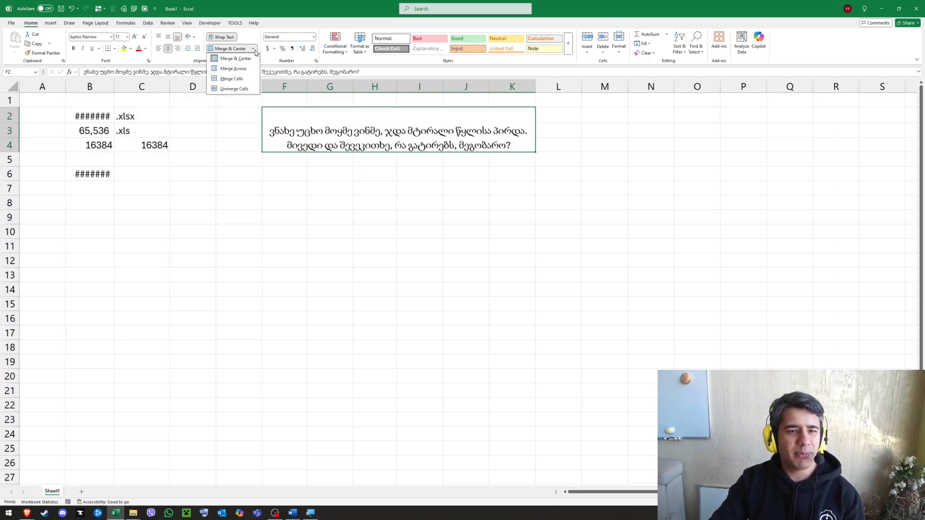
{"action": "left_click", "coordinate": [253, 49]}
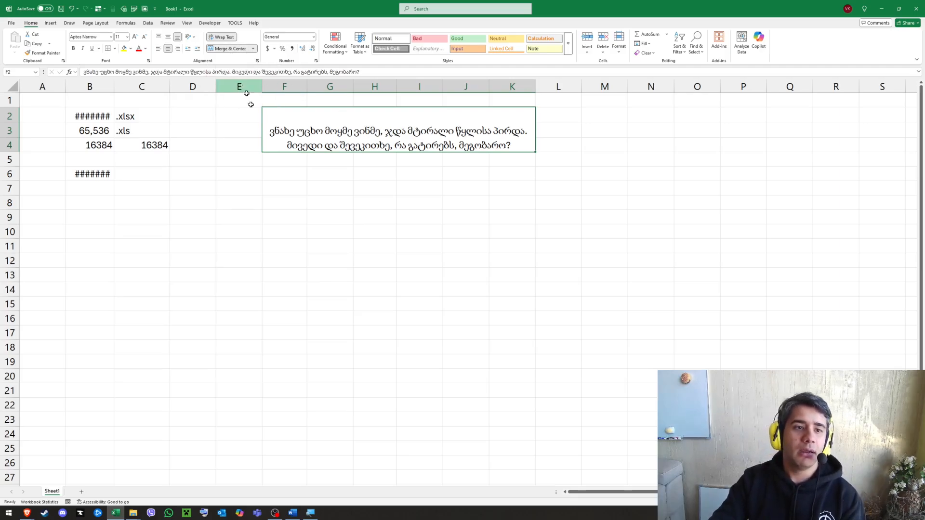
- Enter "Alignment" in cell F6, and delete that entry
{"action": "left_click", "coordinate": [284, 175]}
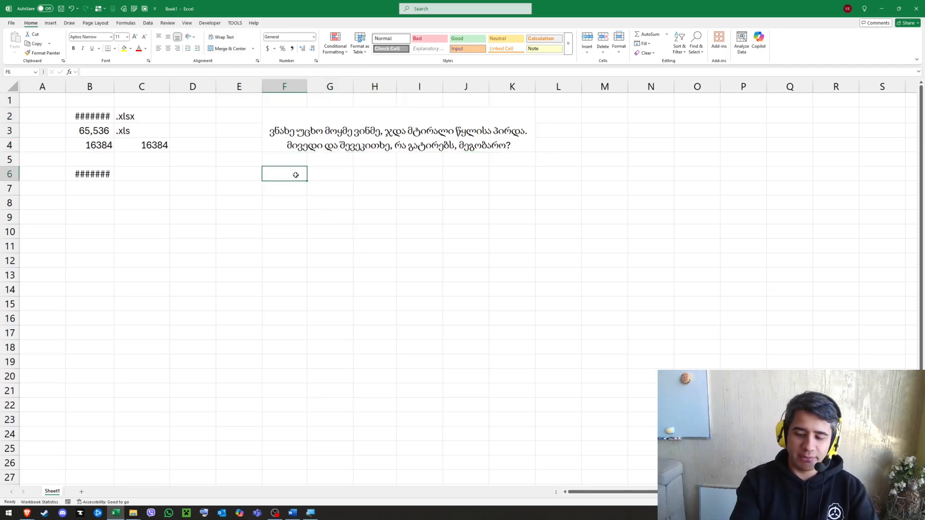
{"action": "type", "text": "Alignm"}
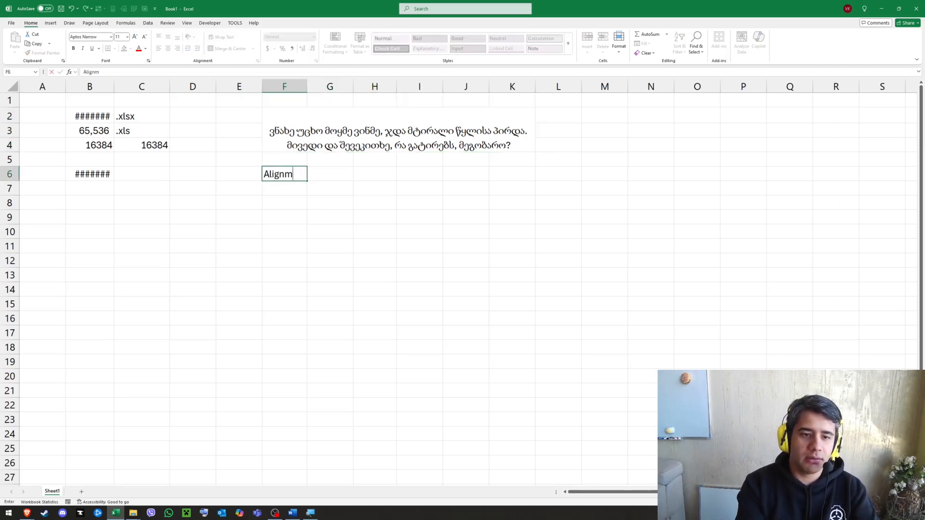
{"action": "type", "text": "ent"}
{"action": "key", "text": "Return"}
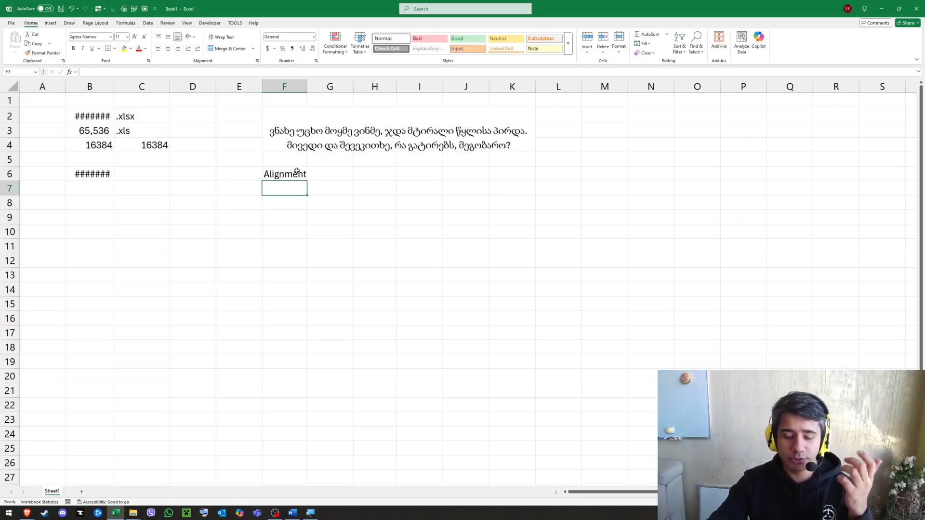
{"action": "left_click", "coordinate": [295, 172]}
{"action": "key", "text": "Delete"}
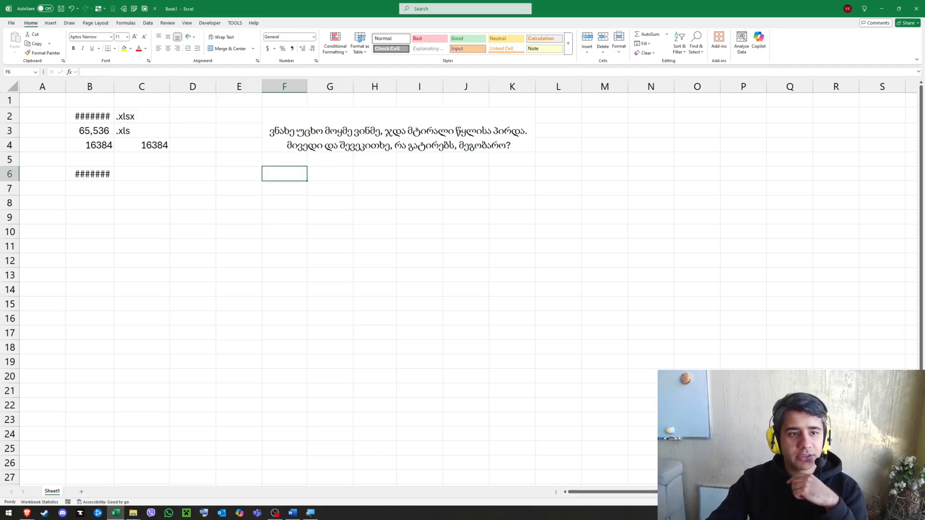
- Try left, center and right horizontal alignment in turn on the merged cell F2:K4
{"action": "left_click", "coordinate": [266, 125]}
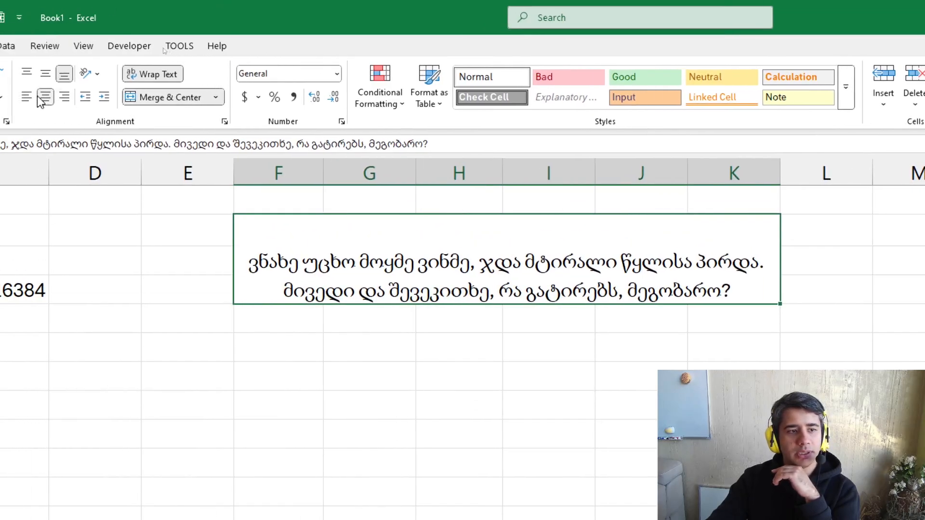
{"action": "left_click", "coordinate": [28, 98]}
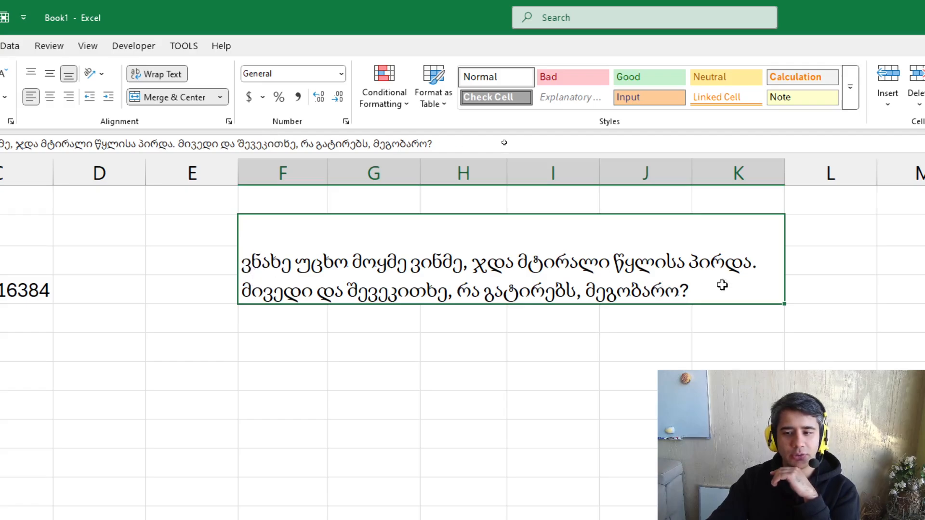
{"action": "left_click", "coordinate": [50, 98]}
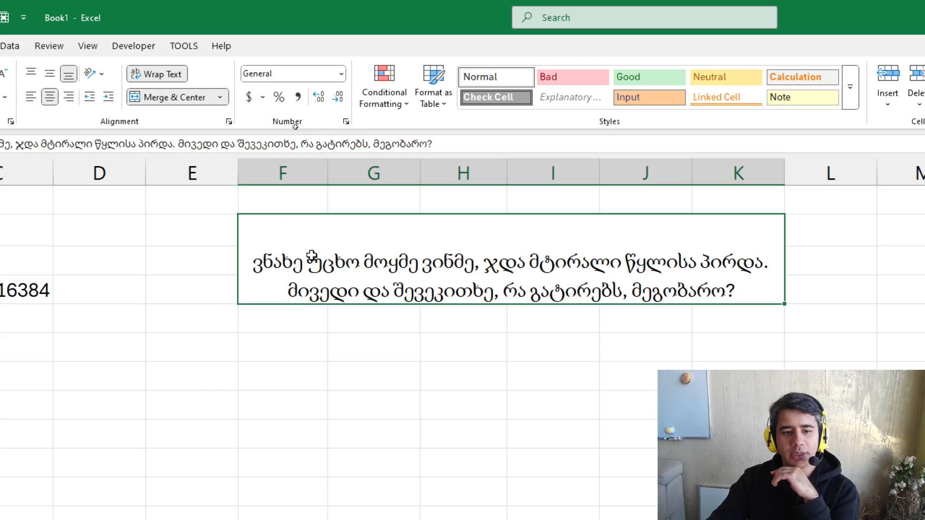
{"action": "left_click", "coordinate": [69, 98]}
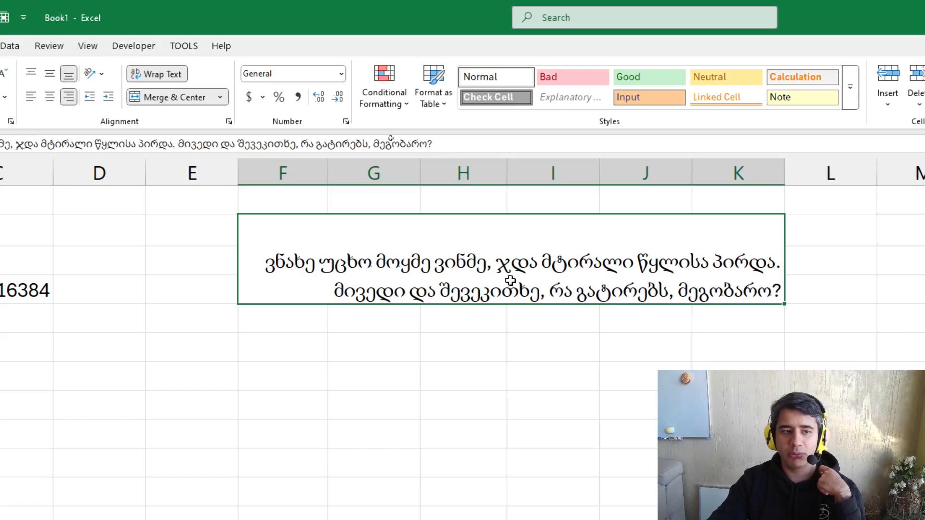
- Try middle, top and bottom vertical alignment on the right-aligned text in F2:K4, ending with top alignment
{"action": "left_click", "coordinate": [52, 74]}
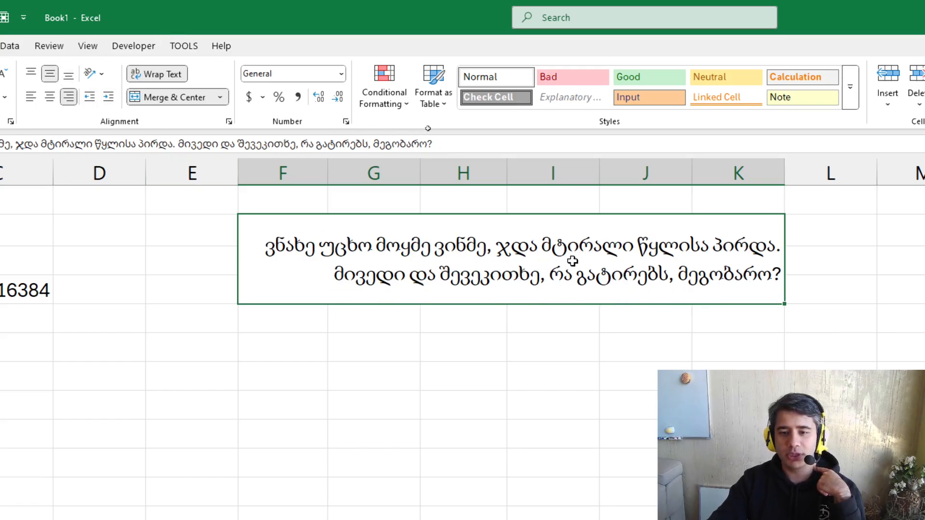
{"action": "left_click", "coordinate": [32, 74]}
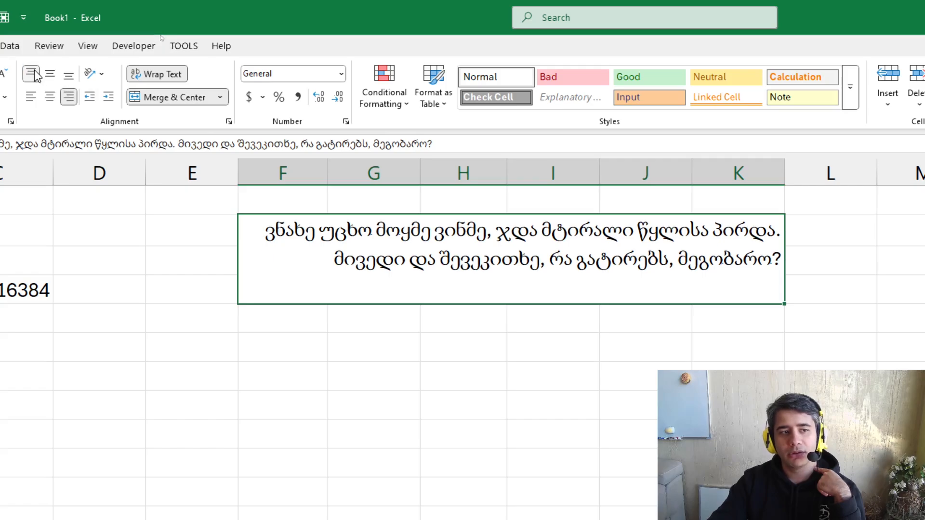
{"action": "left_click", "coordinate": [50, 74]}
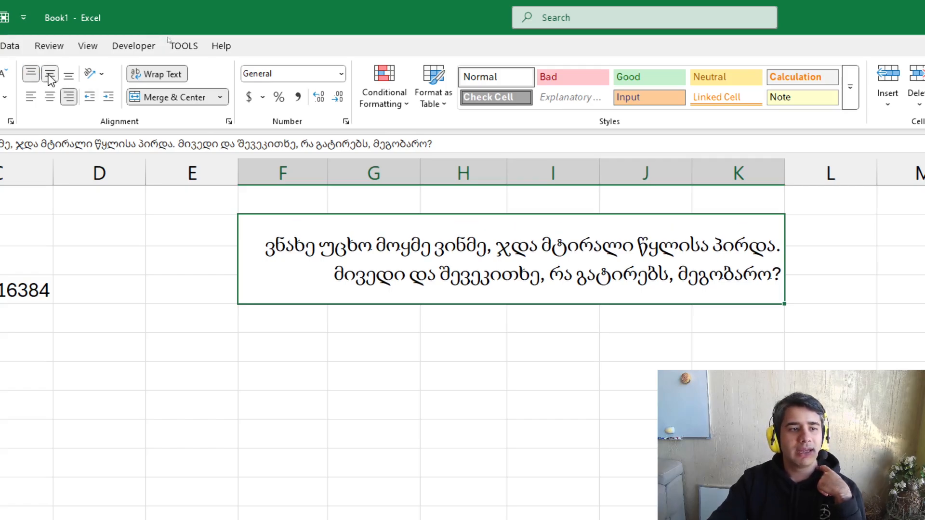
{"action": "left_click", "coordinate": [68, 75]}
{"action": "left_click", "coordinate": [49, 74]}
{"action": "left_click", "coordinate": [32, 74]}
- Cycle the top-aligned text in F2:K4 through left, center and right alignment, ending with left alignment
{"action": "left_click", "coordinate": [31, 97]}
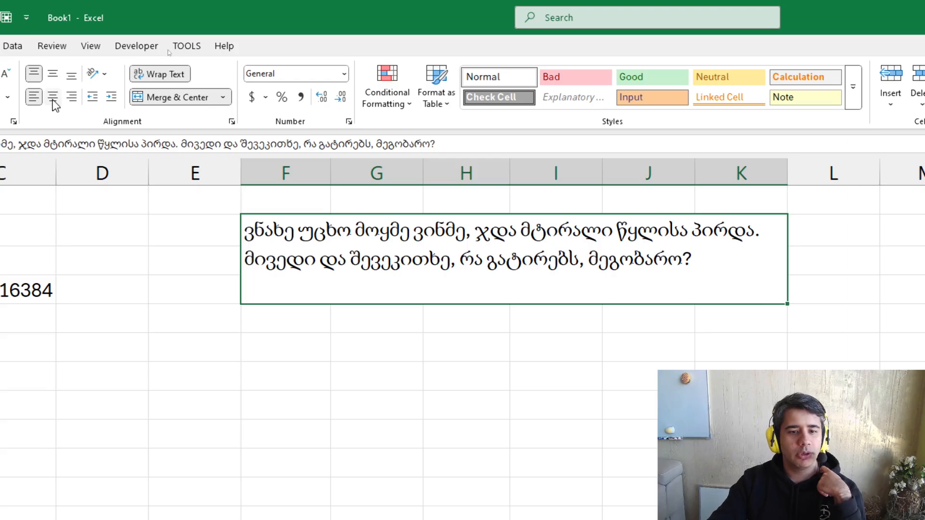
{"action": "left_click", "coordinate": [49, 97]}
{"action": "left_click", "coordinate": [69, 97]}
{"action": "left_click", "coordinate": [52, 97]}
{"action": "left_click", "coordinate": [33, 97]}
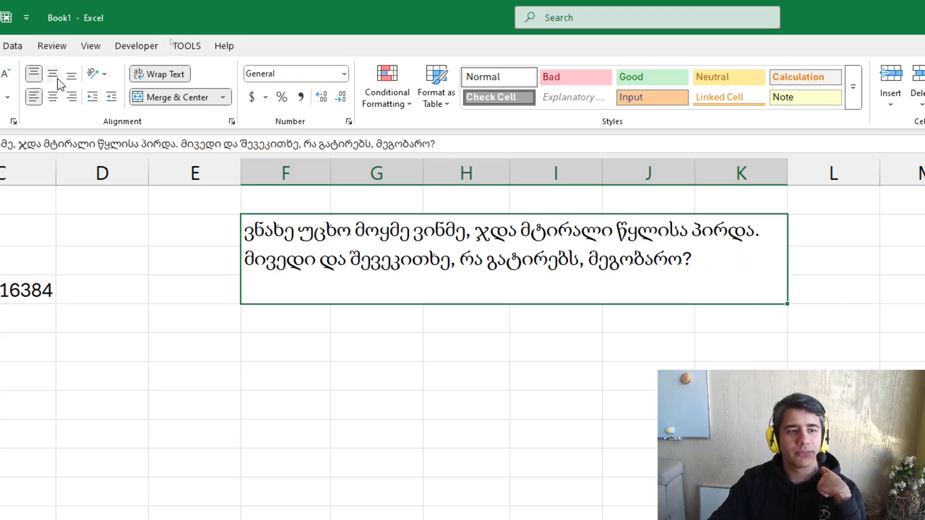
- Cycle the left-aligned text in F2:K4 through middle and bottom vertical alignment, and return it to top alignment
{"action": "left_click", "coordinate": [52, 74]}
{"action": "left_click", "coordinate": [70, 74]}
{"action": "left_click", "coordinate": [52, 75]}
{"action": "left_click", "coordinate": [33, 74]}
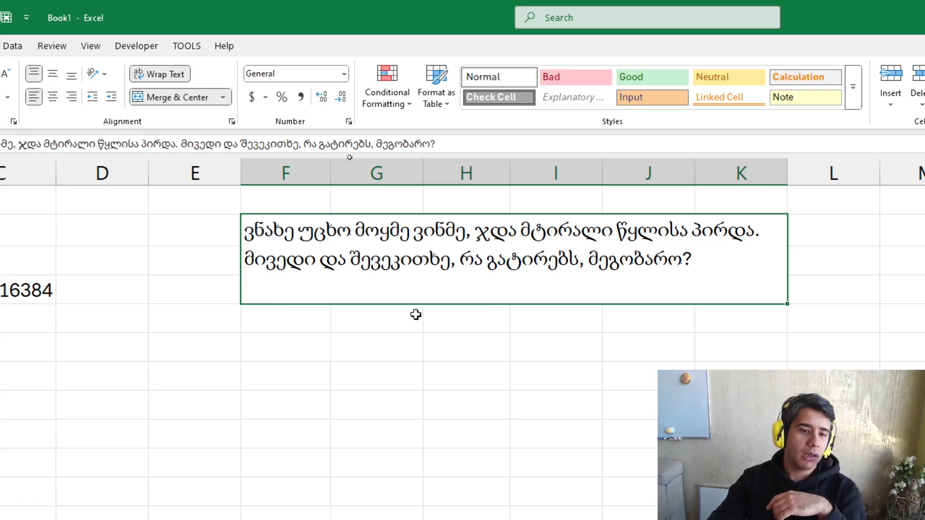
- Set the vertical alignment of the merged cell F2:K4 to middle
{"action": "left_click", "coordinate": [55, 79]}
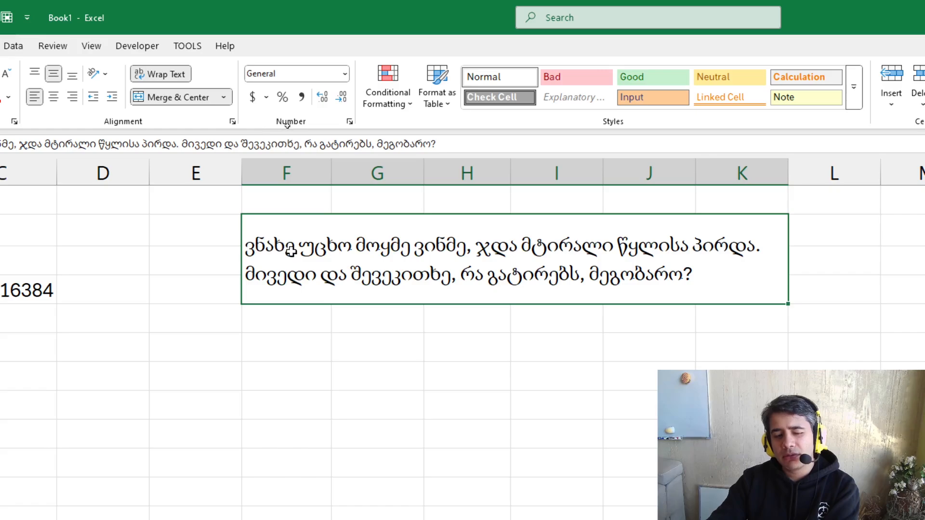
{"action": "left_click", "coordinate": [372, 386]}
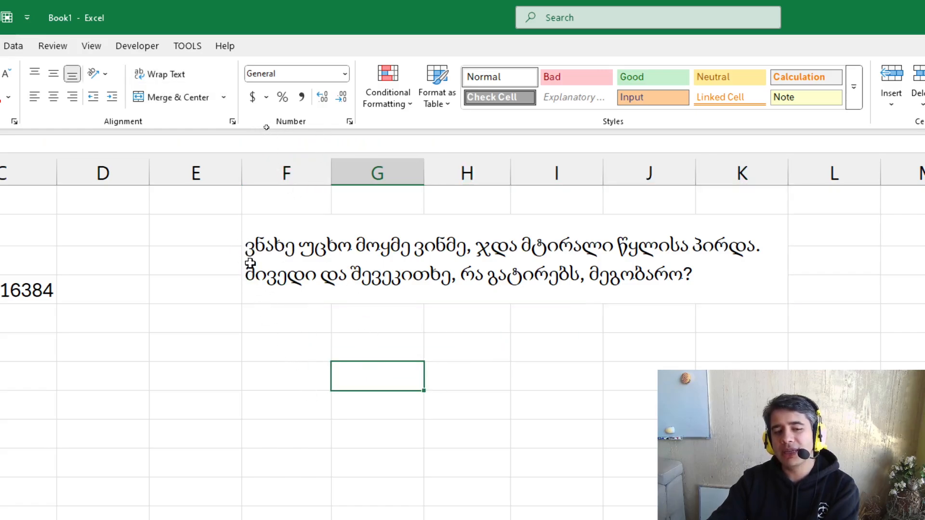
{"action": "left_click", "coordinate": [273, 255]}
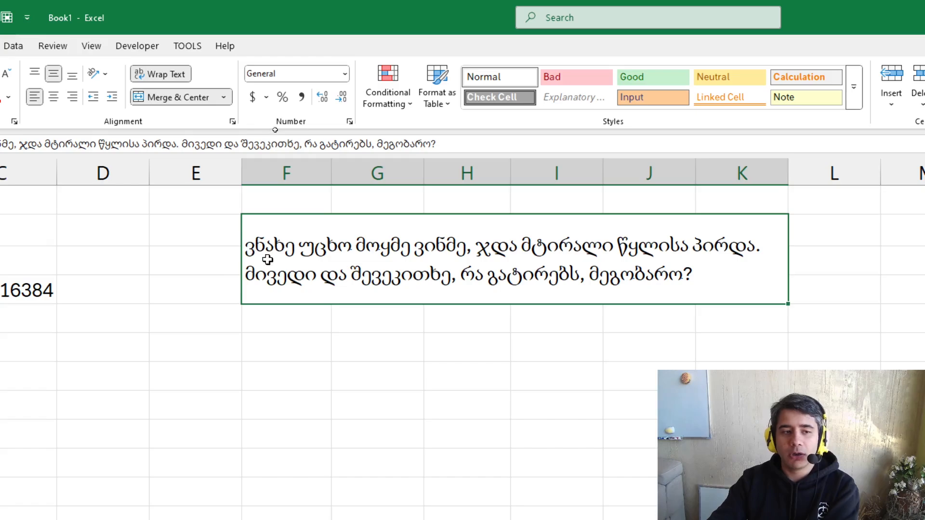
- Try a one-level indent on the text in F2:K4 with left and right alignment, ending right-aligned without indent
{"action": "left_click", "coordinate": [112, 98]}
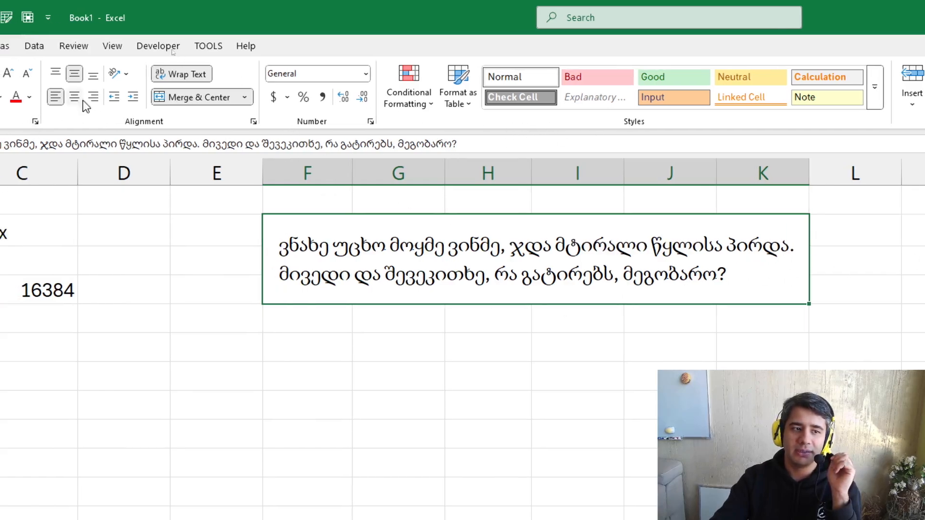
{"action": "left_click", "coordinate": [74, 98]}
{"action": "left_click", "coordinate": [94, 98]}
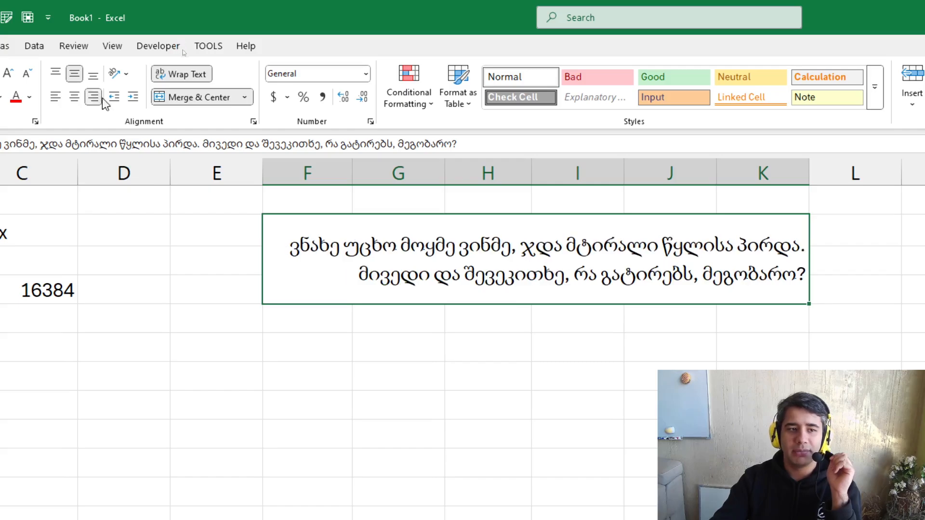
{"action": "left_click", "coordinate": [137, 96]}
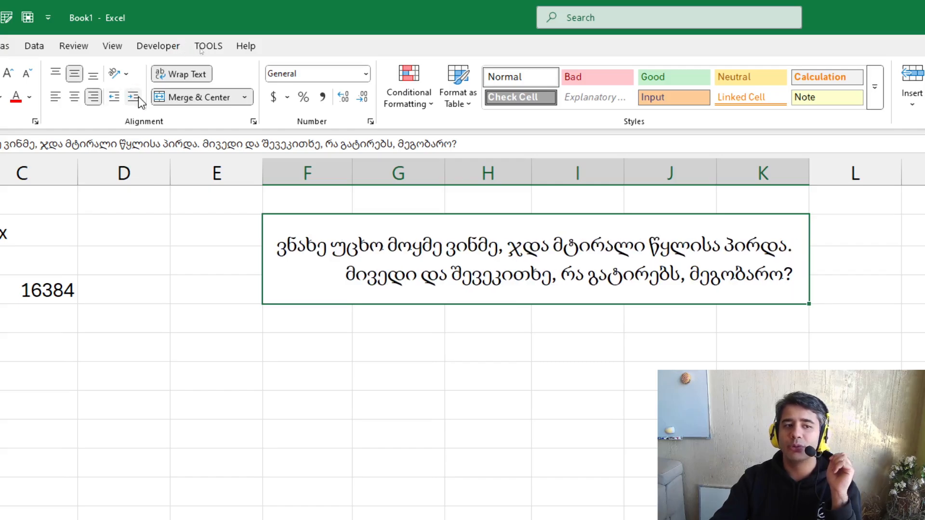
{"action": "left_click", "coordinate": [114, 98]}
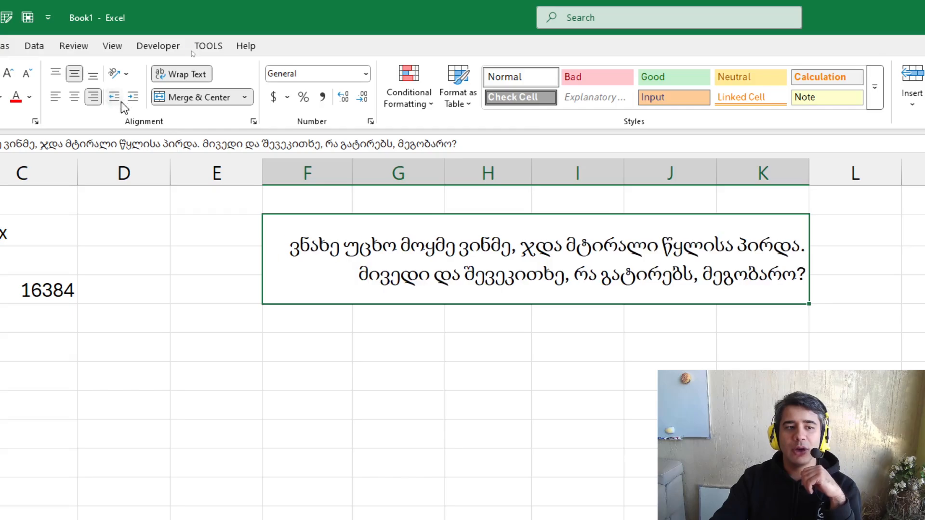
- Left-align the text in the merged cell F2:K4 and increase its indent by one level
{"action": "left_click", "coordinate": [63, 98]}
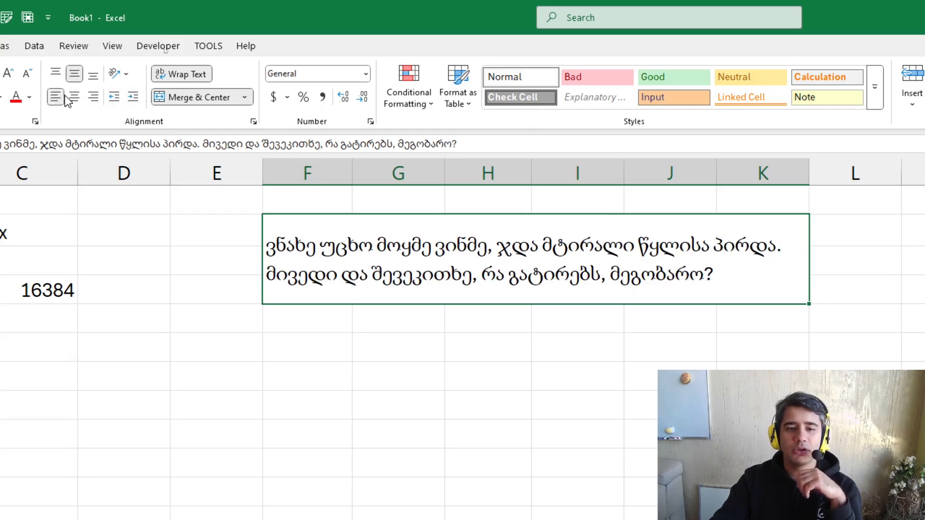
{"action": "left_click", "coordinate": [133, 98]}
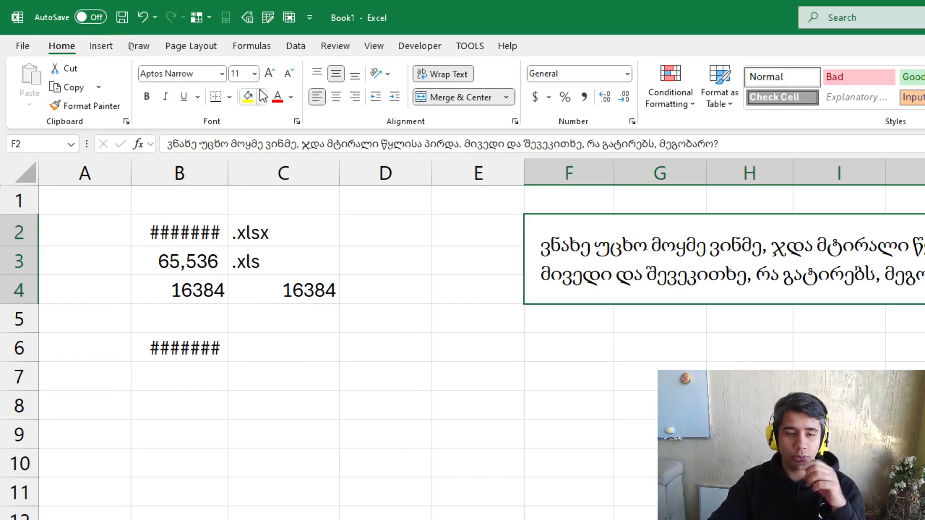
{"action": "left_click", "coordinate": [479, 252]}
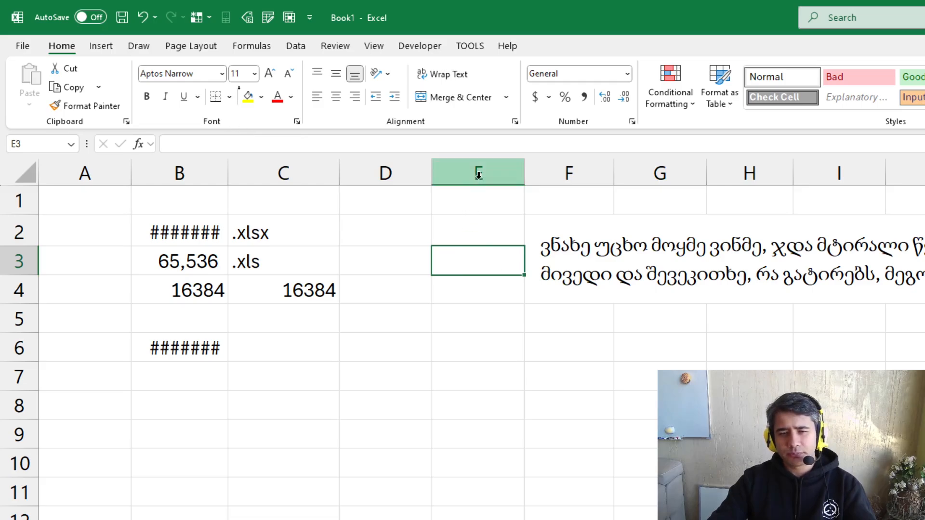
{"action": "left_click", "coordinate": [632, 245]}
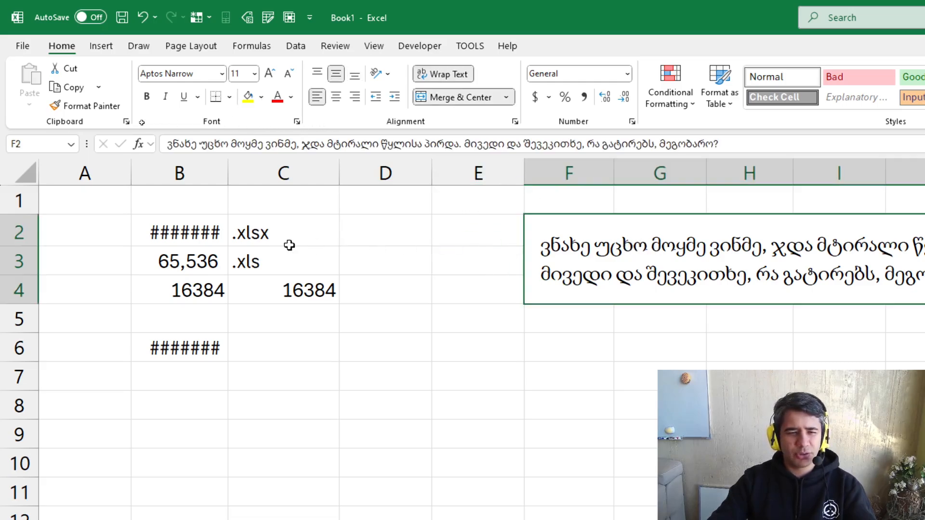
{"action": "mouse_move", "coordinate": [190, 240]}
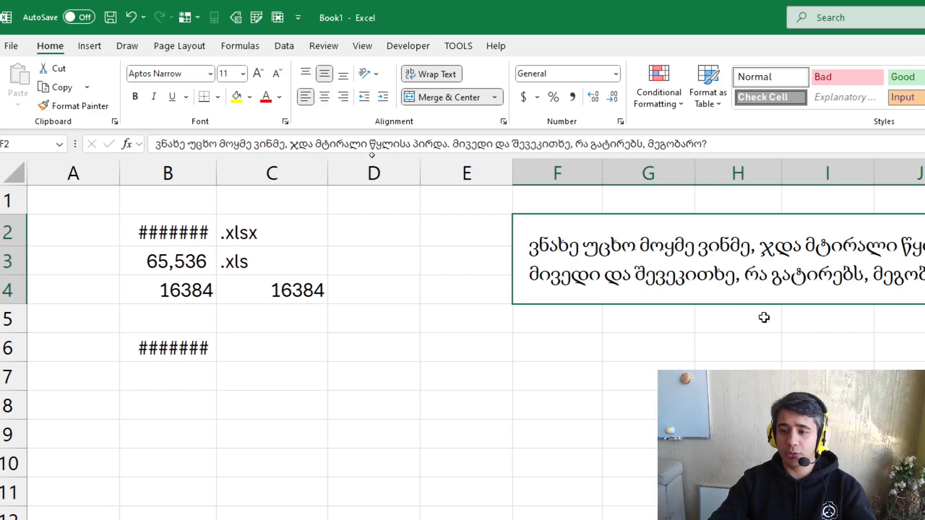
- Try deleting columns A through D, and undo the deletion
{"action": "left_click", "coordinate": [308, 260]}
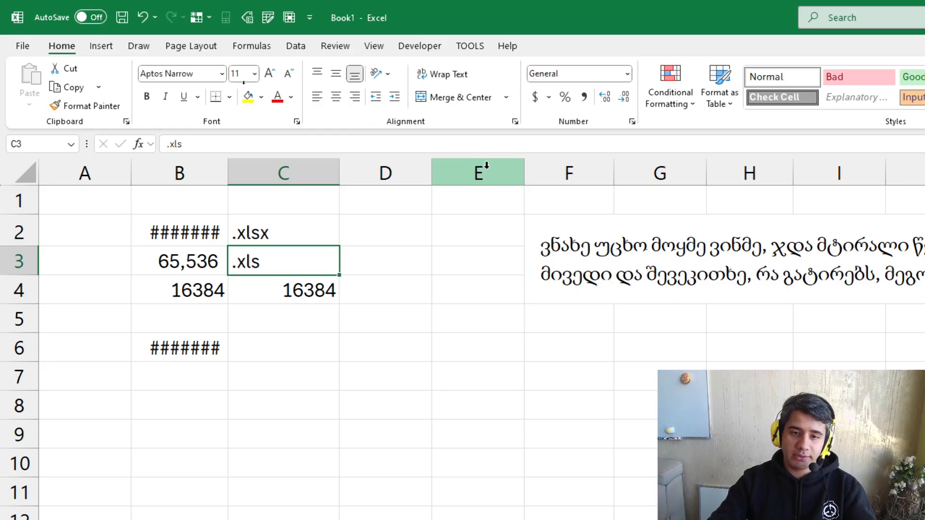
{"action": "left_click_drag", "start_coordinate": [393, 172], "coordinate": [85, 168]}
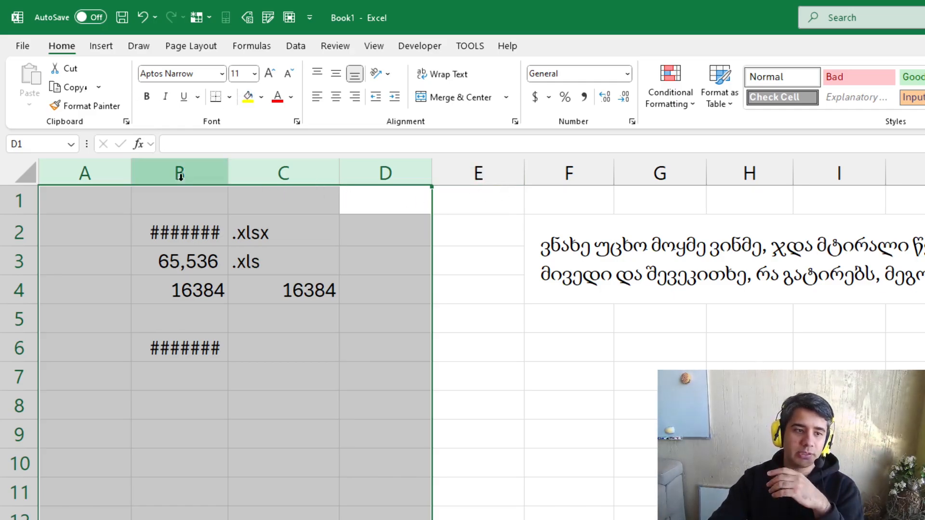
{"action": "right_click", "coordinate": [101, 179]}
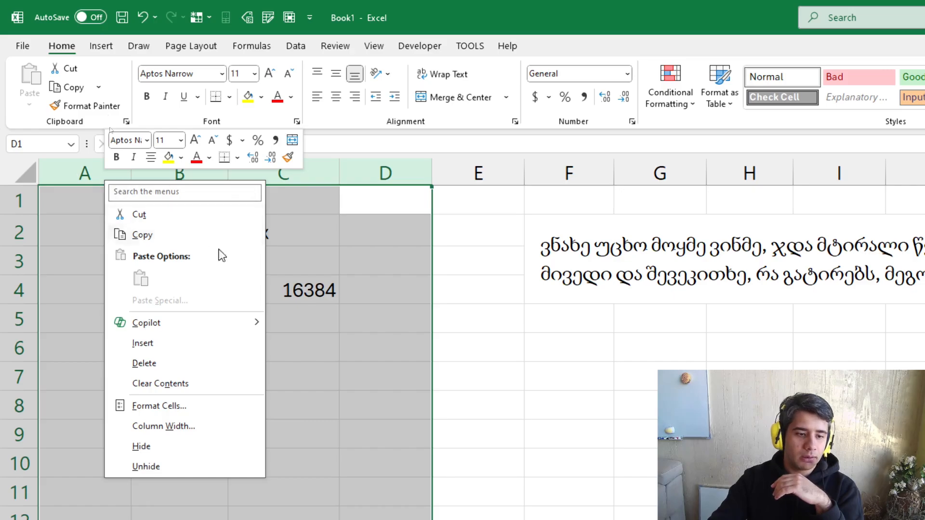
{"action": "right_click", "coordinate": [97, 182]}
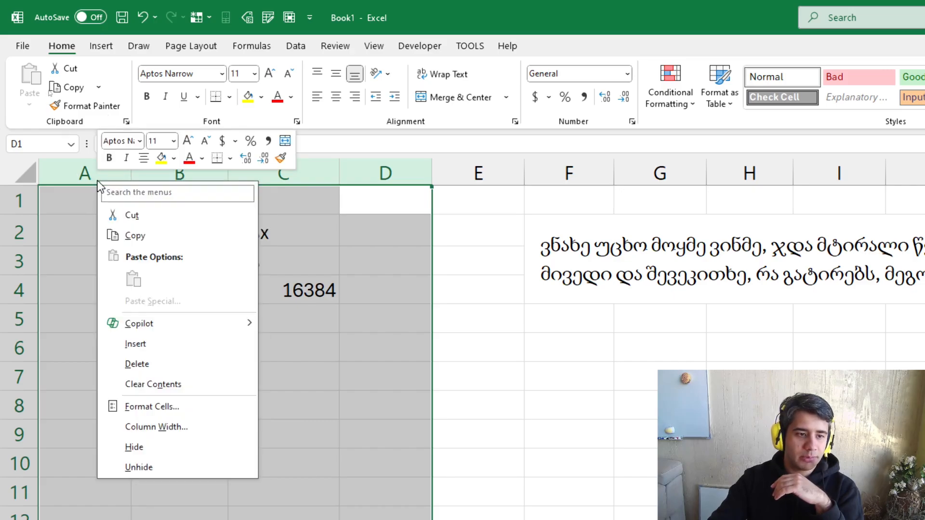
{"action": "left_click", "coordinate": [161, 365]}
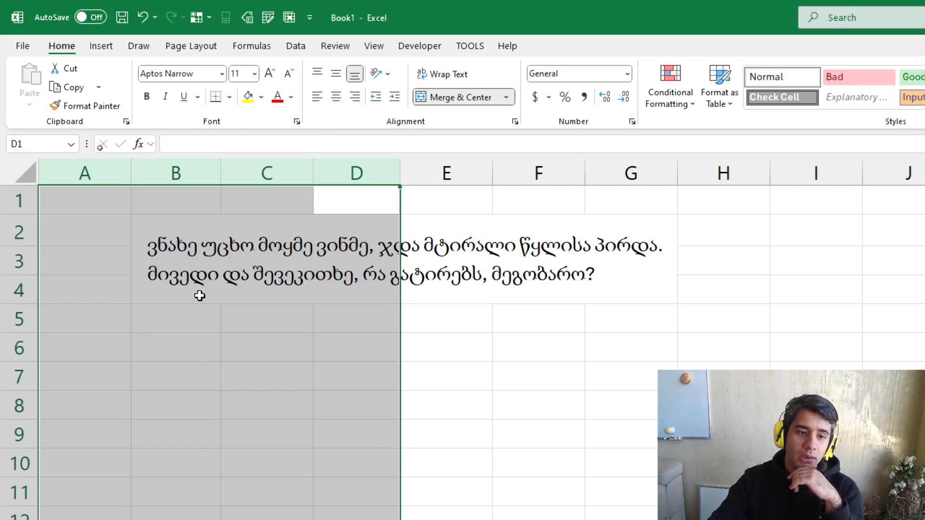
{"action": "left_click", "coordinate": [192, 308]}
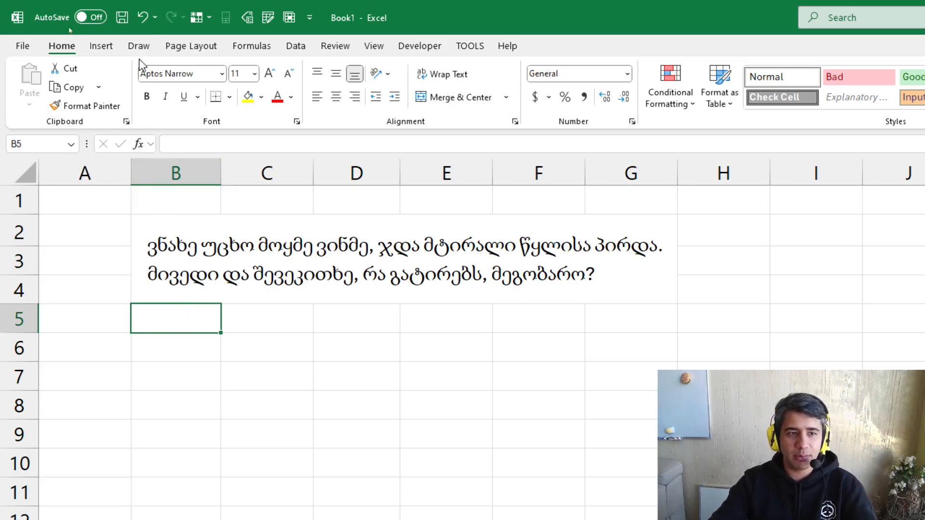
{"action": "left_click", "coordinate": [143, 15]}
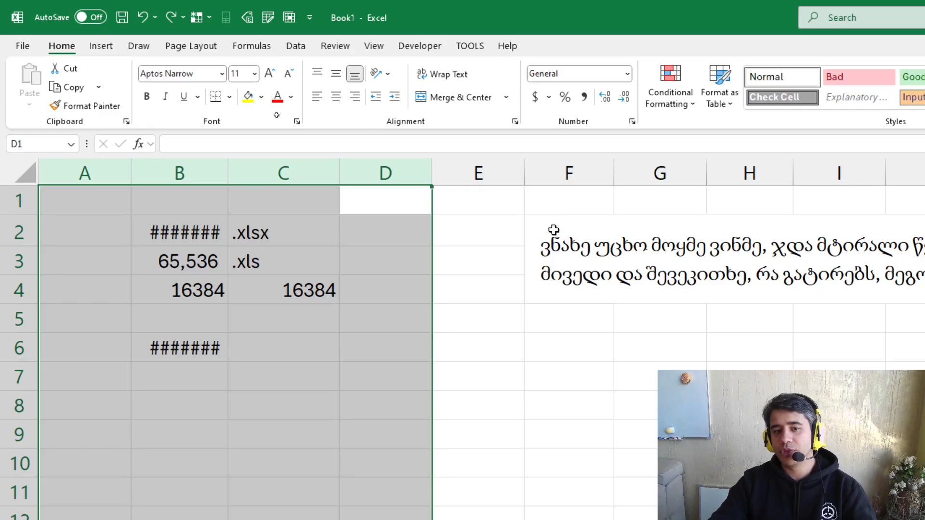
- Review the history of undoable actions without reverting any of them
{"action": "left_click", "coordinate": [155, 18]}
{"action": "scroll", "coordinate": [281, 289], "scroll_direction": "down", "scroll_amount": 10}
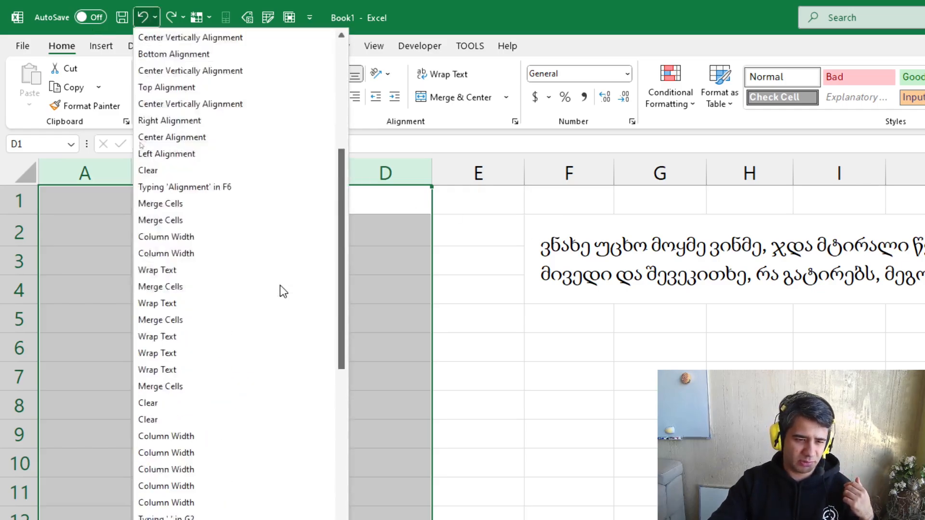
{"action": "scroll", "coordinate": [280, 295], "scroll_direction": "down", "scroll_amount": 4}
{"action": "scroll", "coordinate": [278, 294], "scroll_direction": "up", "scroll_amount": 12}
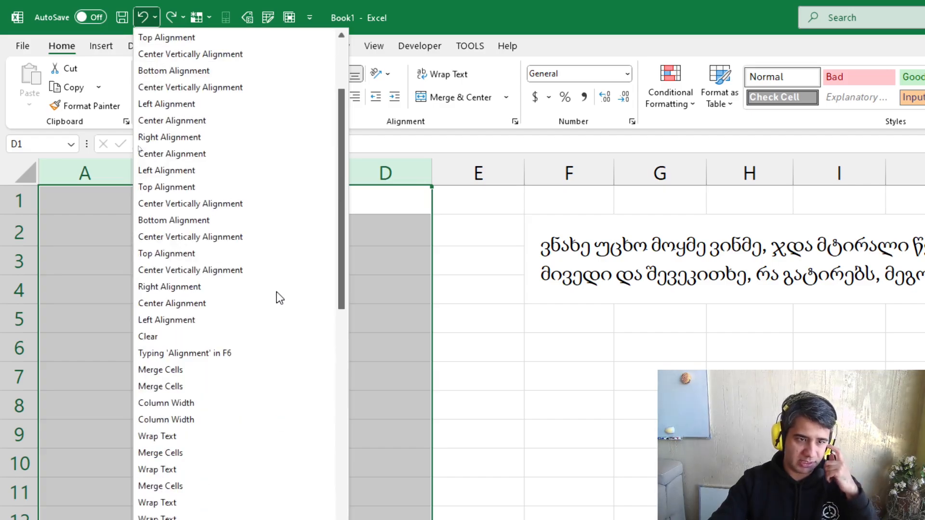
{"action": "left_click", "coordinate": [155, 19]}
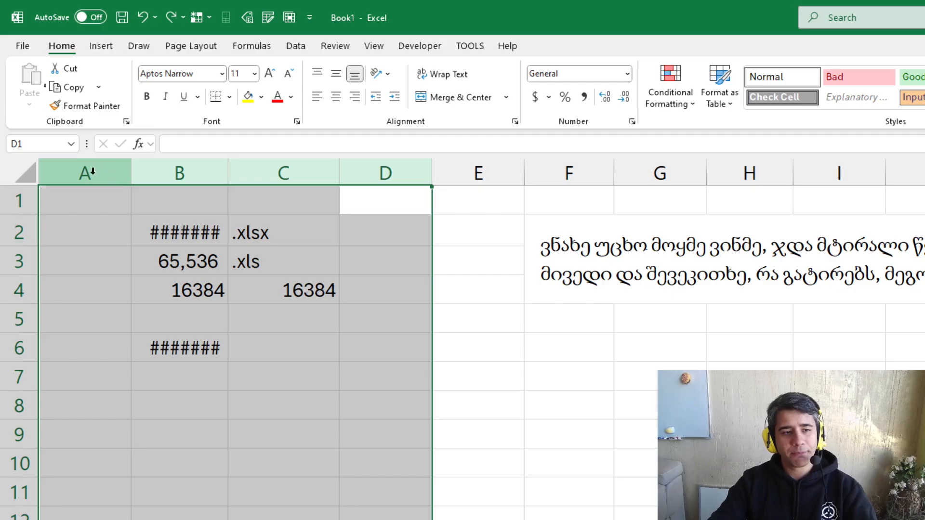
- Delete columns A through D from the worksheet
{"action": "right_click", "coordinate": [186, 172]}
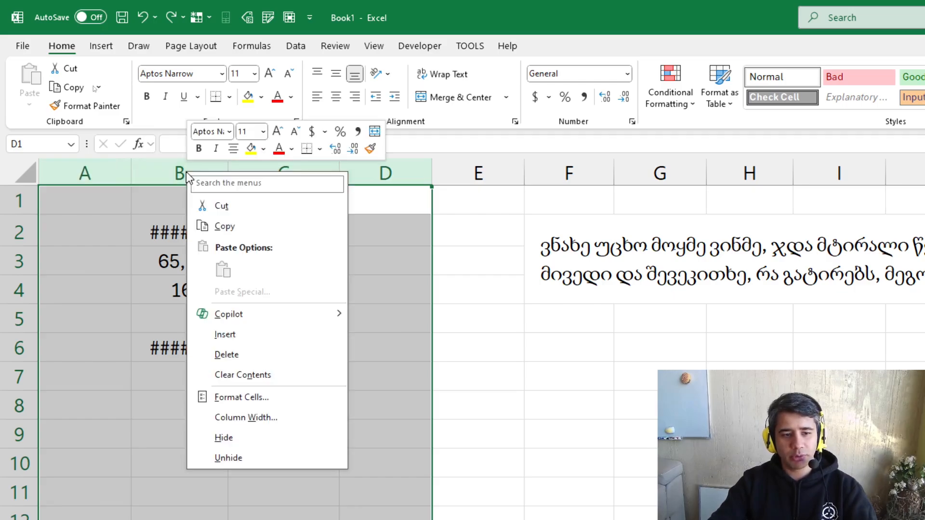
{"action": "key", "text": "Escape"}
{"action": "left_click", "coordinate": [84, 166]}
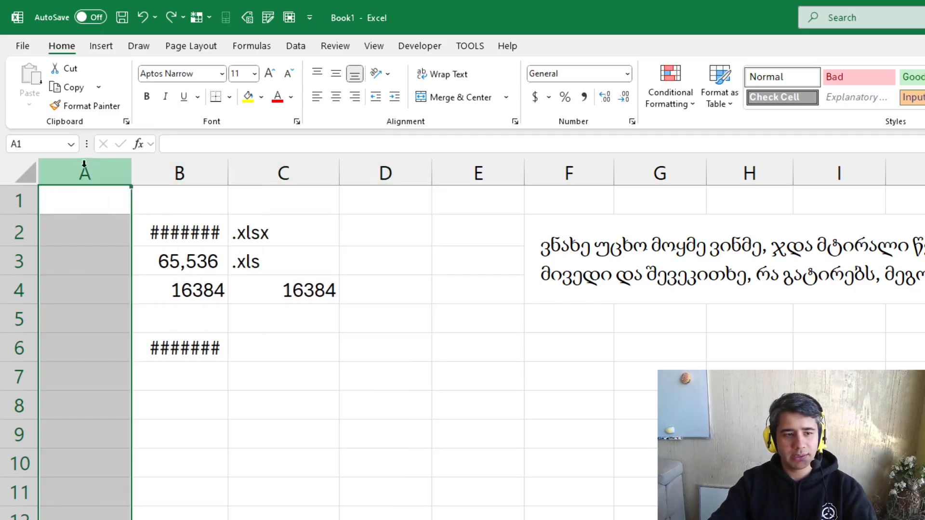
{"action": "left_click_drag", "start_coordinate": [84, 164], "coordinate": [386, 172]}
{"action": "right_click", "coordinate": [391, 175]}
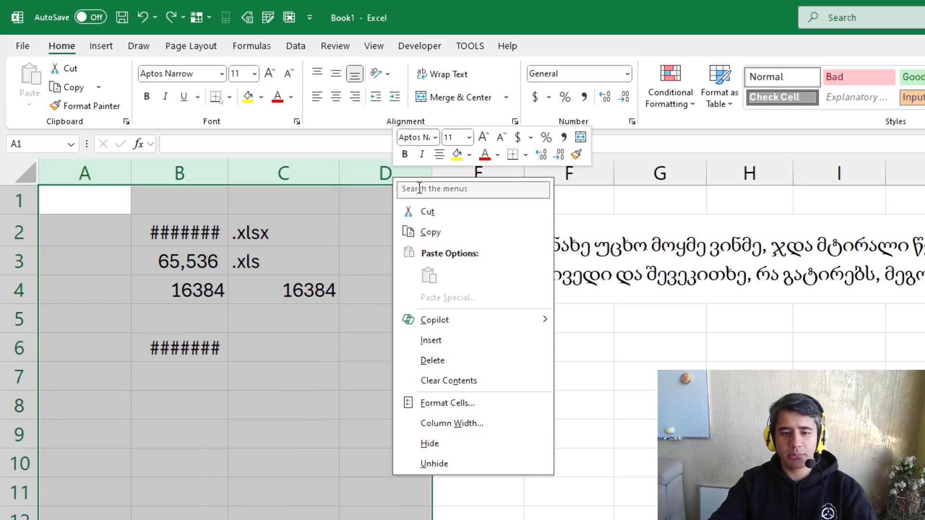
{"action": "left_click", "coordinate": [439, 362]}
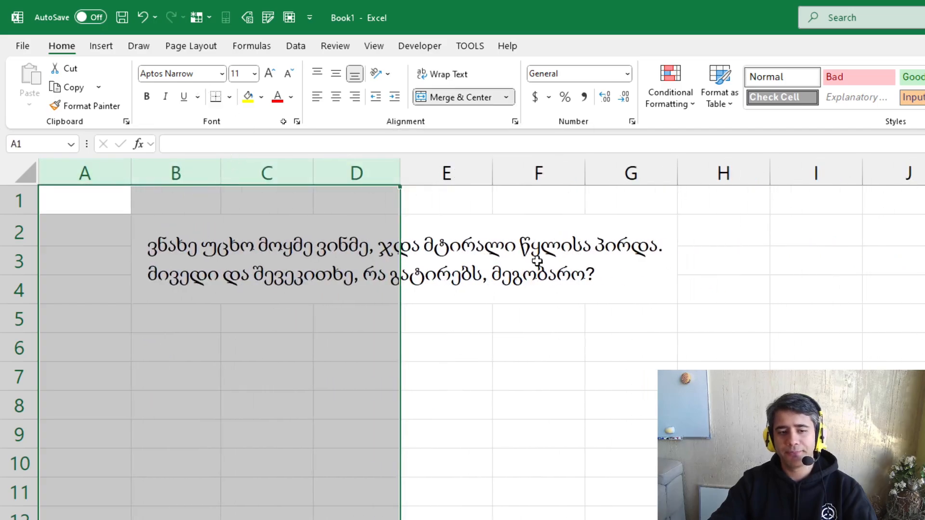
{"action": "left_click", "coordinate": [232, 312]}
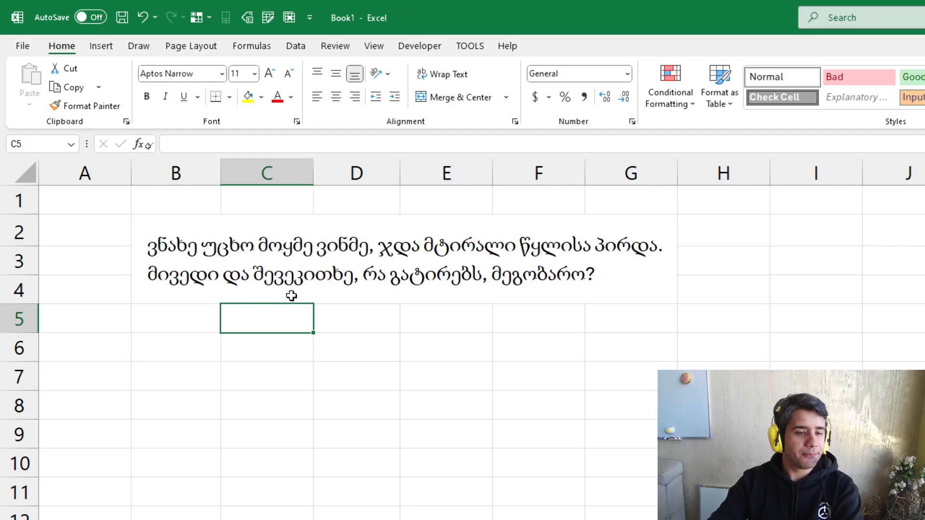
- Increase the height of rows 2 through 4 equally to give the merged text cell more space
{"action": "left_click", "coordinate": [212, 257]}
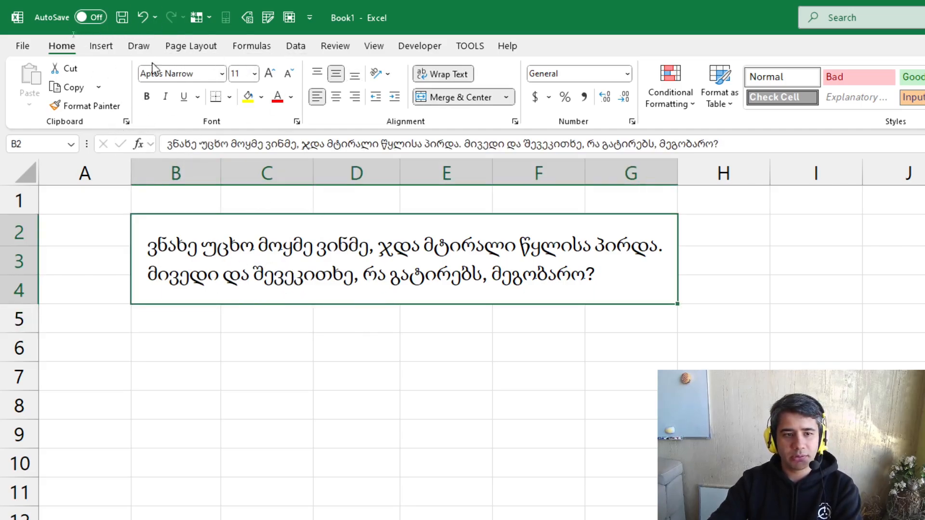
{"action": "left_click", "coordinate": [73, 263]}
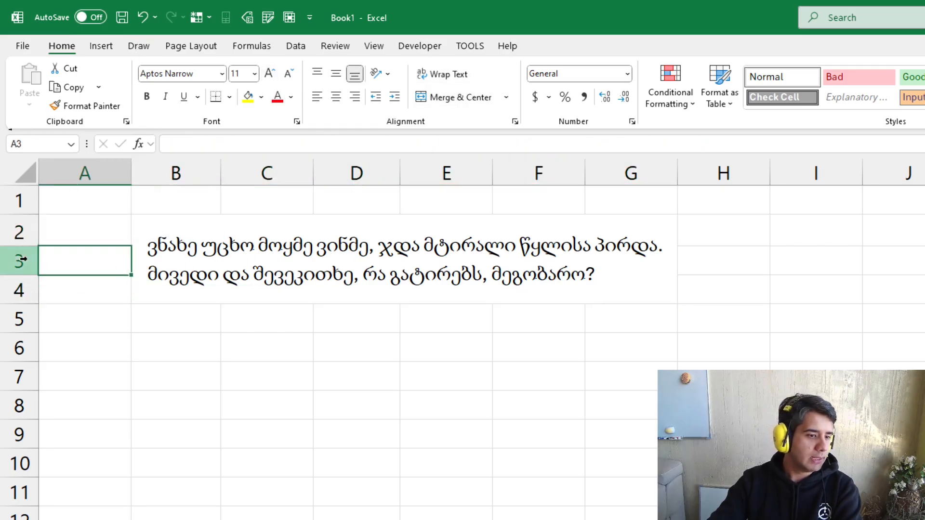
{"action": "left_click_drag", "start_coordinate": [20, 231], "coordinate": [24, 346]}
{"action": "left_click", "coordinate": [289, 203]}
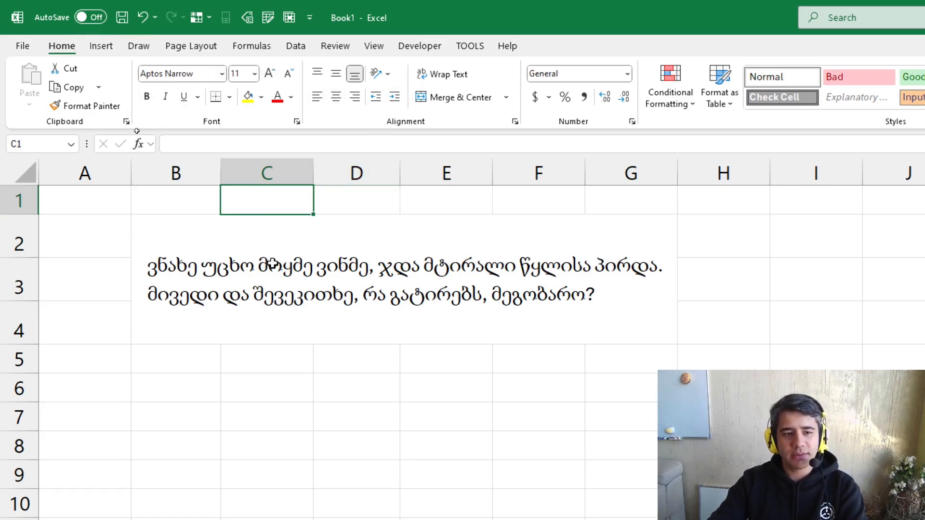
- Try bold and italic separately on the text in merged cell B2:G4, removing each one again
{"action": "left_click", "coordinate": [323, 241]}
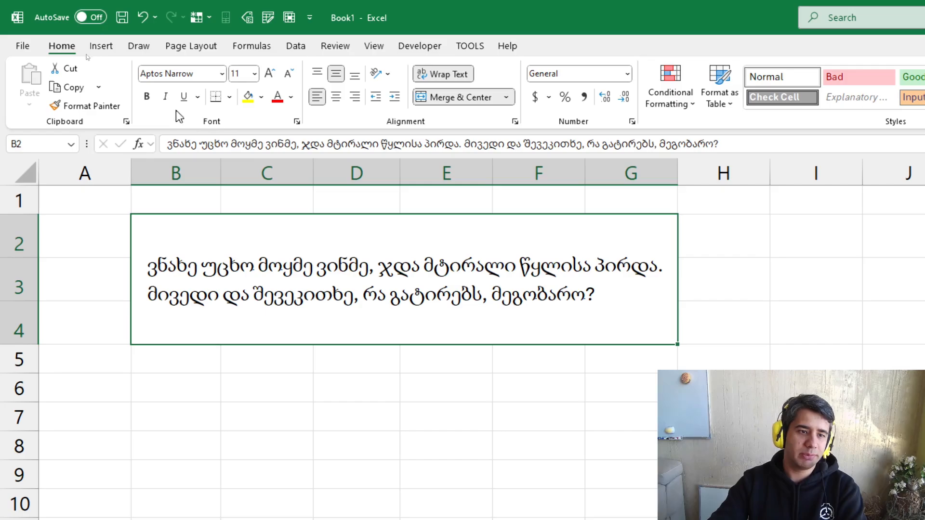
{"action": "left_click", "coordinate": [148, 97]}
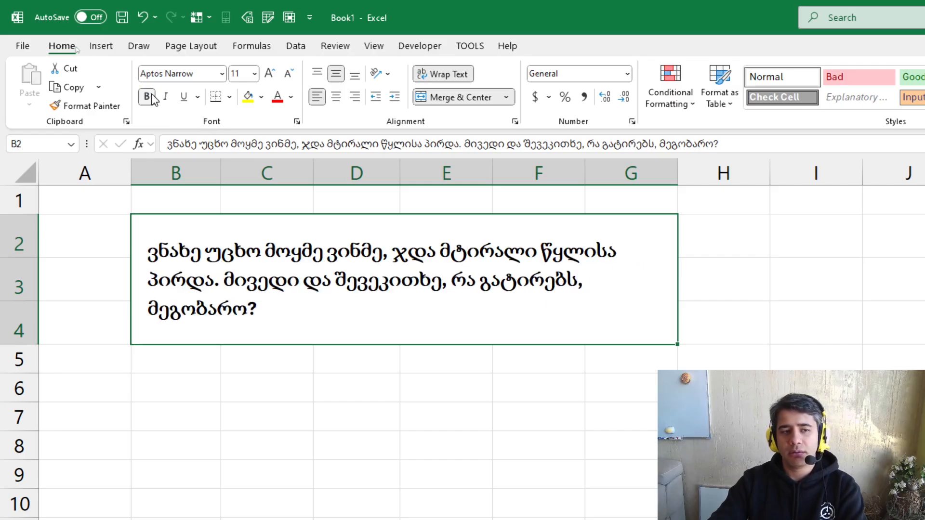
{"action": "left_click", "coordinate": [148, 96]}
{"action": "left_click", "coordinate": [166, 97]}
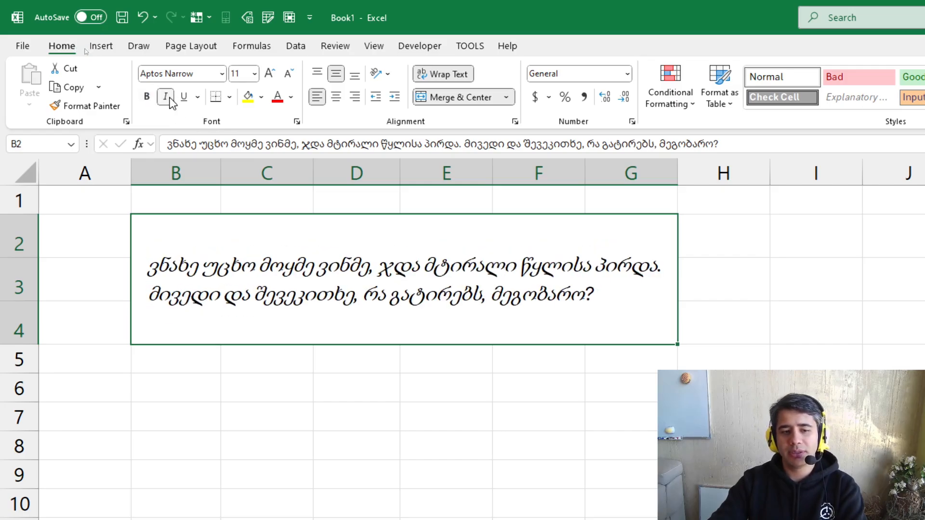
{"action": "left_click", "coordinate": [169, 98]}
- Format the text in merged cell B2:G4 as bold and italic with a double underline
{"action": "left_click", "coordinate": [150, 97]}
{"action": "left_click", "coordinate": [169, 97]}
{"action": "left_click", "coordinate": [190, 98]}
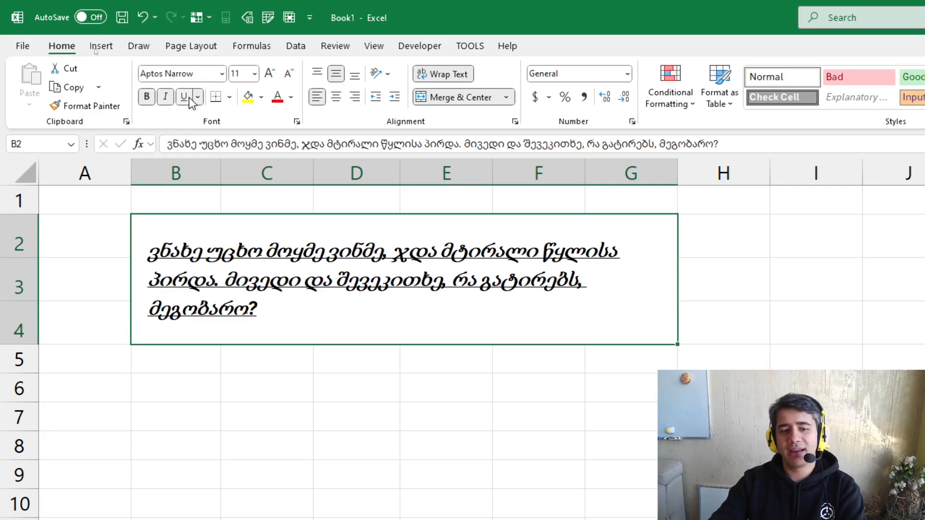
{"action": "left_click", "coordinate": [198, 97]}
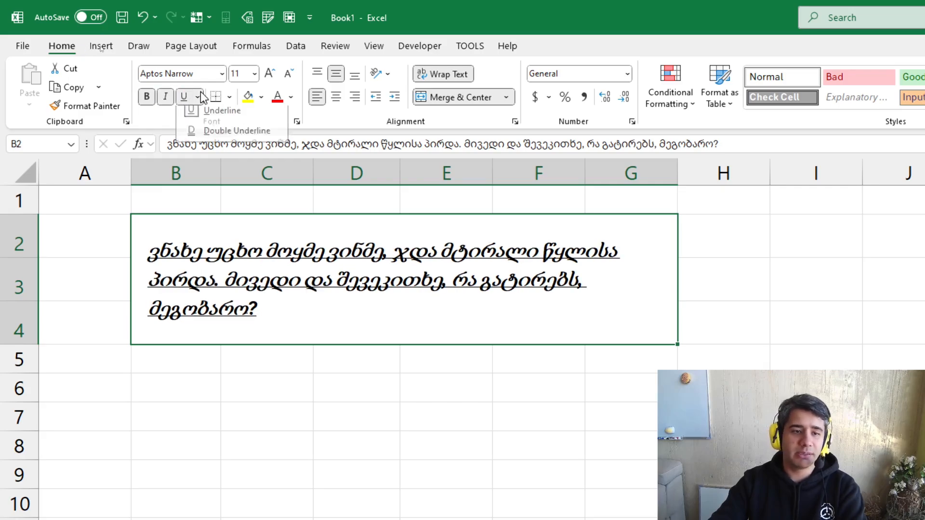
{"action": "left_click", "coordinate": [222, 138]}
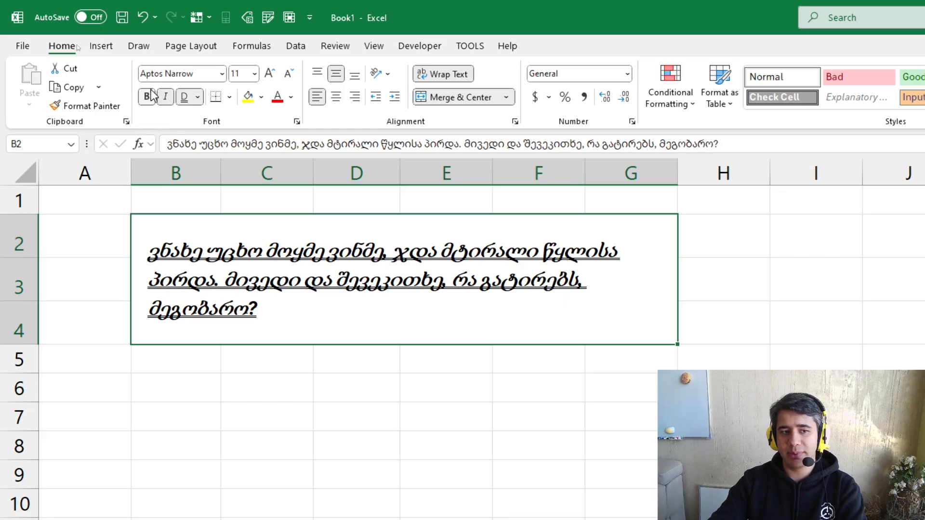
- Toggle the underline styles on the text in B2:G4, and clear its underline, italic and bold formatting
{"action": "left_click", "coordinate": [198, 97]}
{"action": "left_click", "coordinate": [221, 137]}
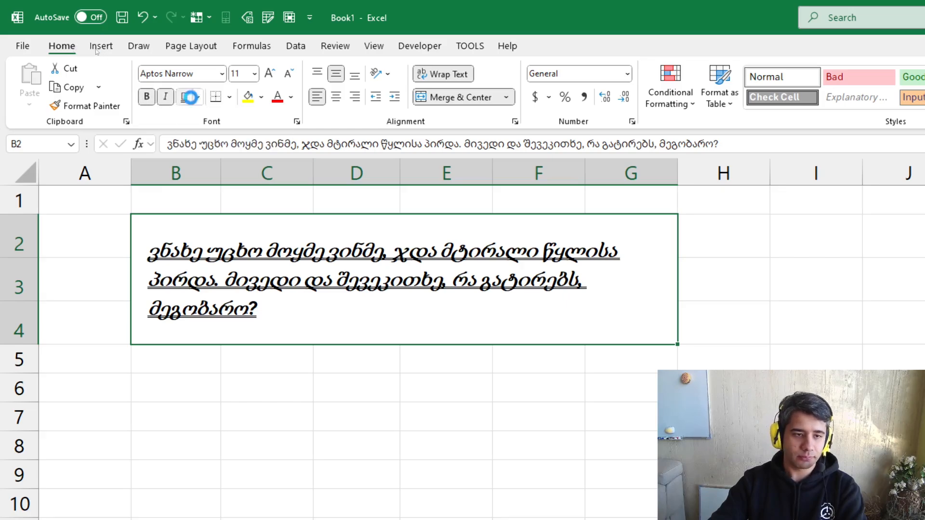
{"action": "left_click", "coordinate": [198, 99]}
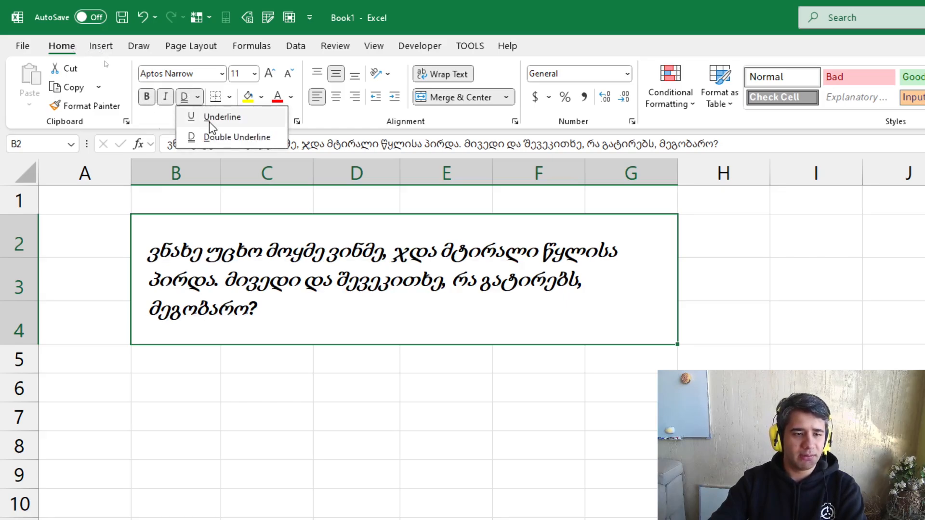
{"action": "left_click", "coordinate": [209, 121]}
{"action": "left_click", "coordinate": [184, 97]}
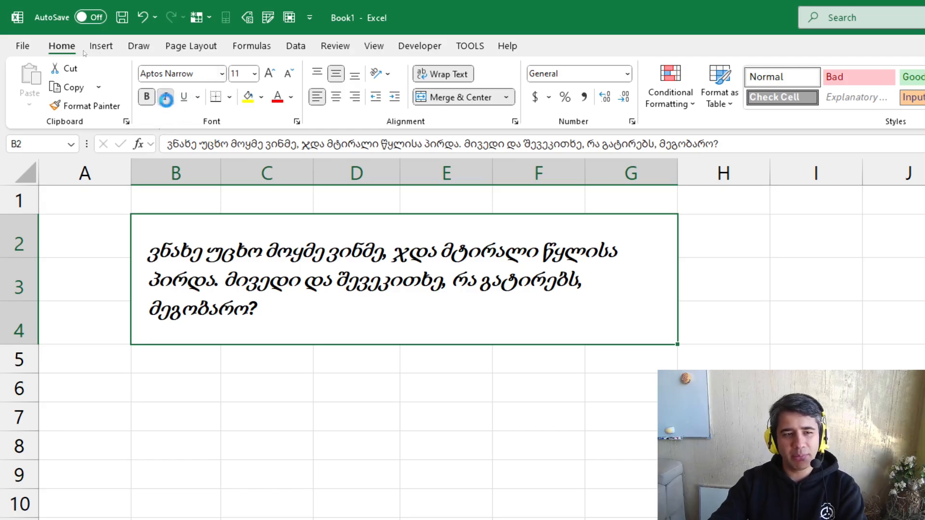
{"action": "left_click", "coordinate": [165, 96]}
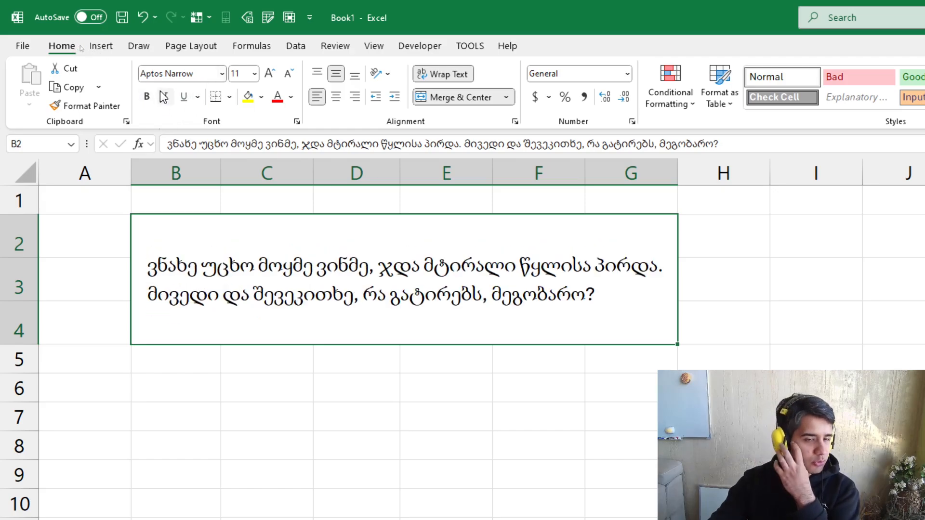
- Try a red font color with a single underline on B2:G4 through Format Cells, and undo it
{"action": "left_click", "coordinate": [297, 122]}
{"action": "left_click_drag", "start_coordinate": [917, 316], "coordinate": [394, 109]}
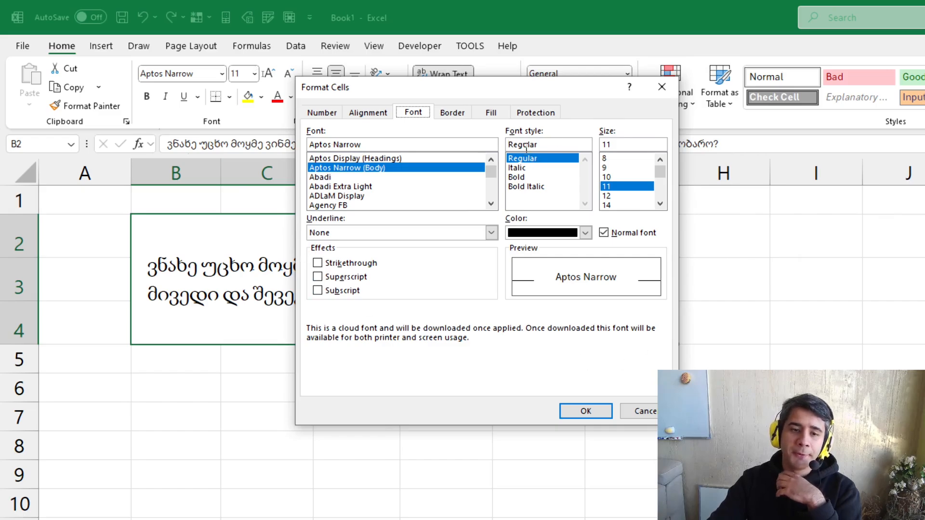
{"action": "left_click_drag", "start_coordinate": [448, 87], "coordinate": [535, 99]}
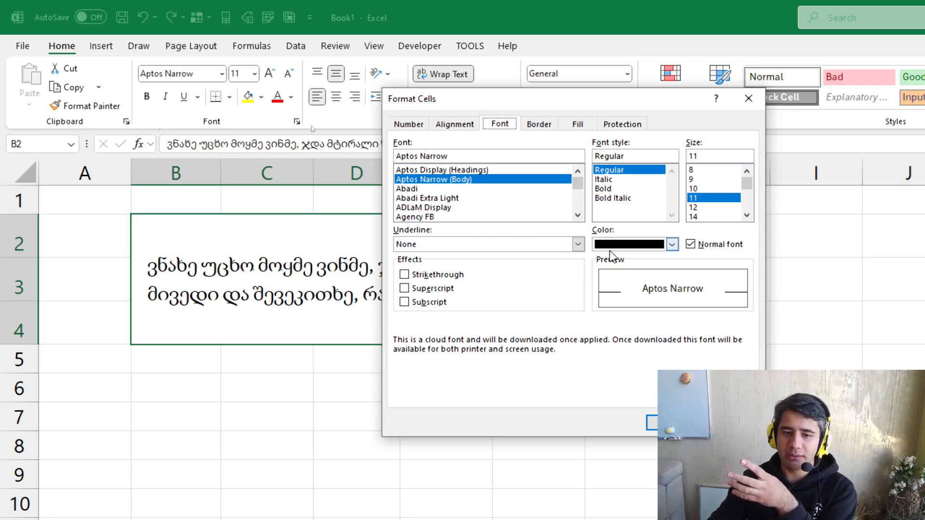
{"action": "left_click", "coordinate": [661, 247]}
{"action": "left_click", "coordinate": [625, 452]}
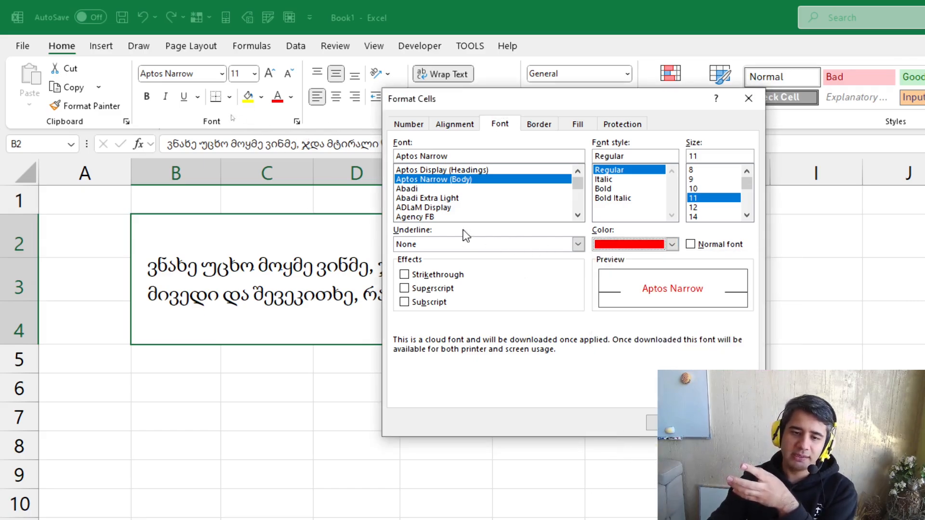
{"action": "left_click", "coordinate": [464, 244]}
{"action": "left_click", "coordinate": [464, 265]}
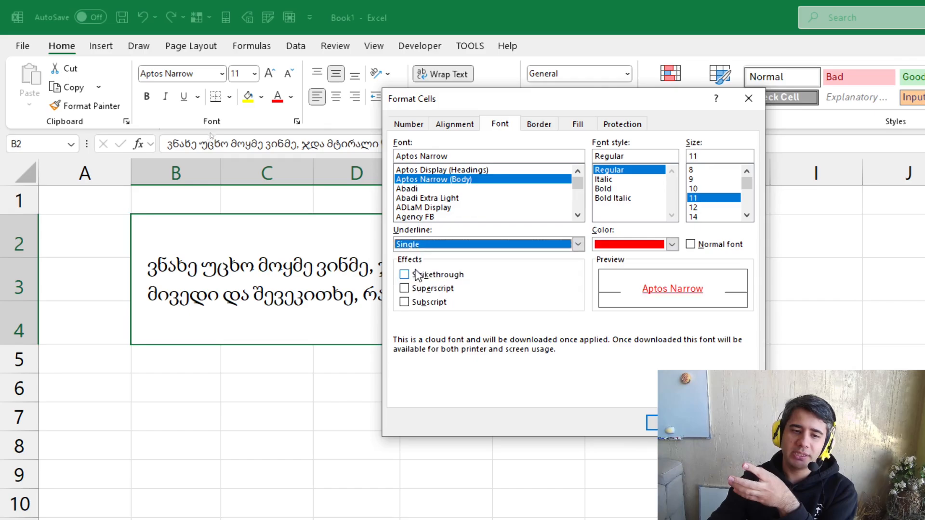
{"action": "key", "text": "Return"}
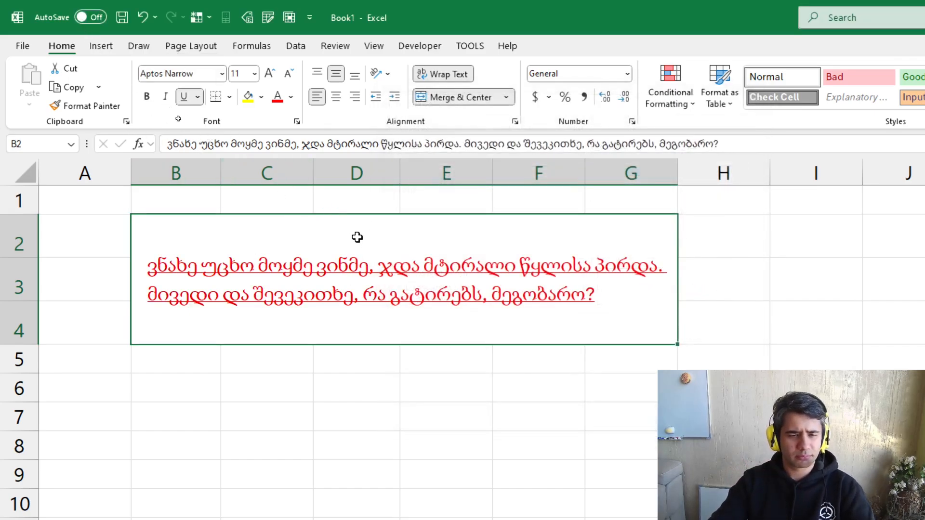
{"action": "key", "text": "ctrl+z"}
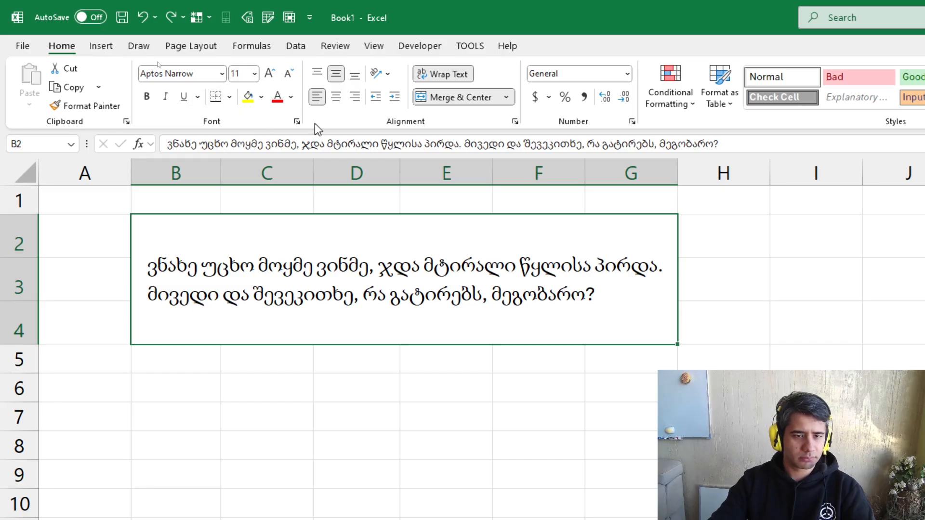
- Examine the underline styles offered in the font settings of Format Cells for B2:G4, and close the dialog without changes
{"action": "left_click", "coordinate": [297, 122]}
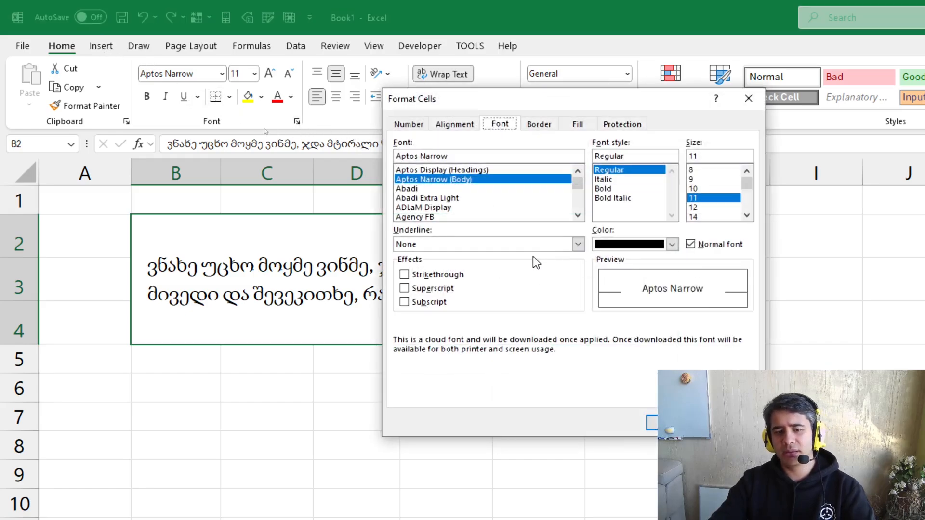
{"action": "left_click", "coordinate": [542, 245]}
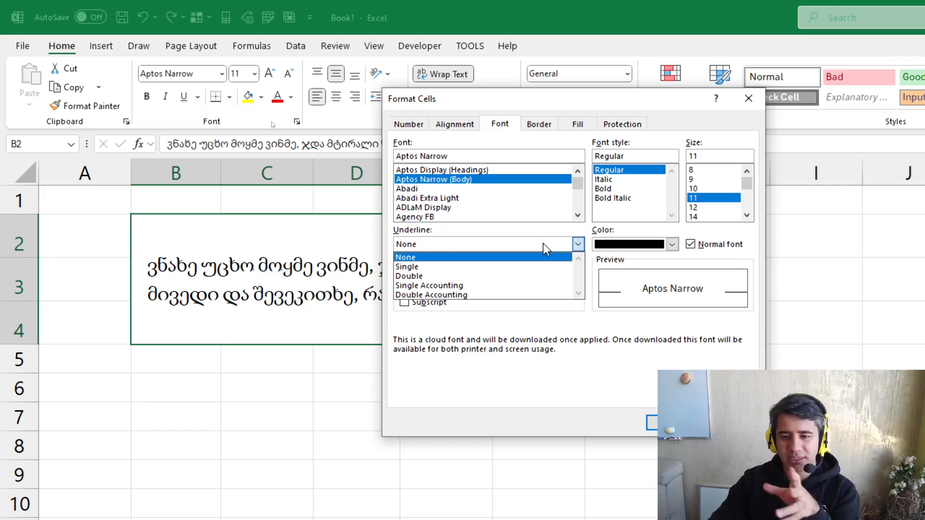
{"action": "left_click", "coordinate": [543, 243]}
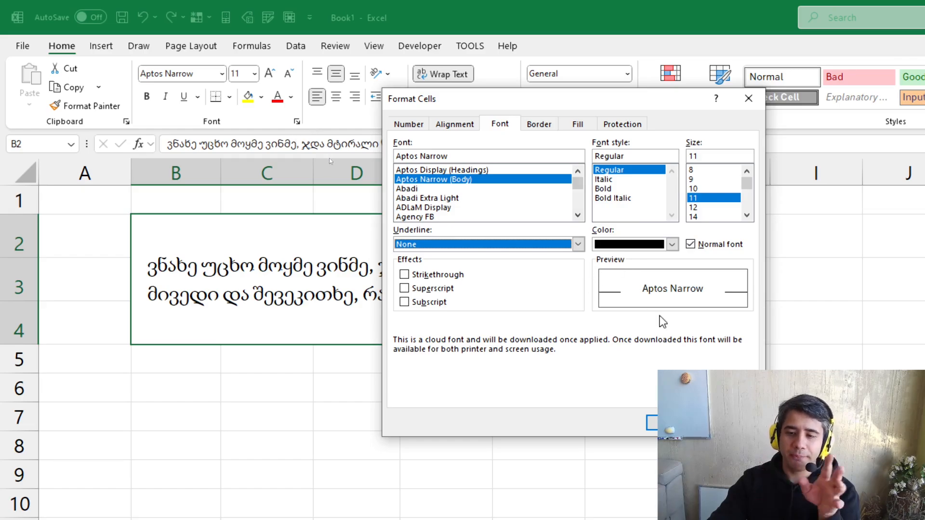
{"action": "key", "text": "Escape"}
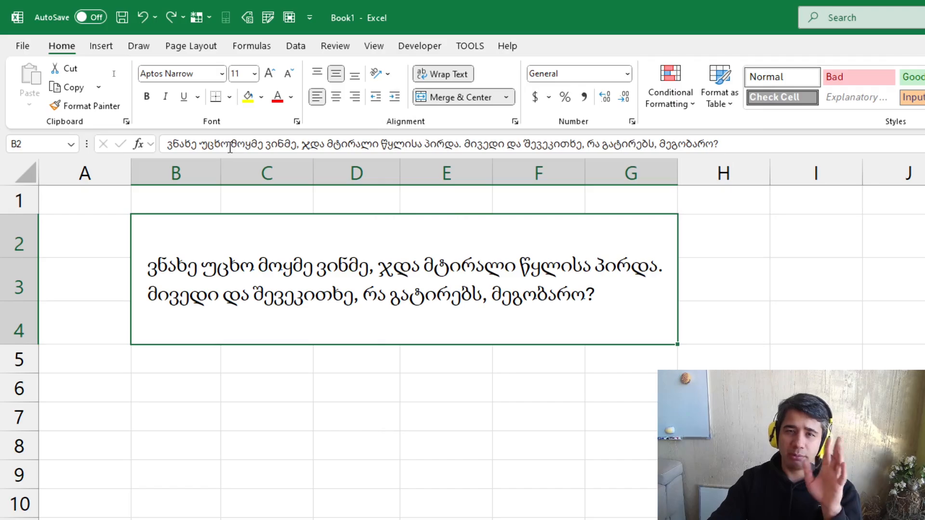
- Try bold, italic and underline together on the text in merged cell B2:G4, and remove all three
{"action": "left_click", "coordinate": [146, 96]}
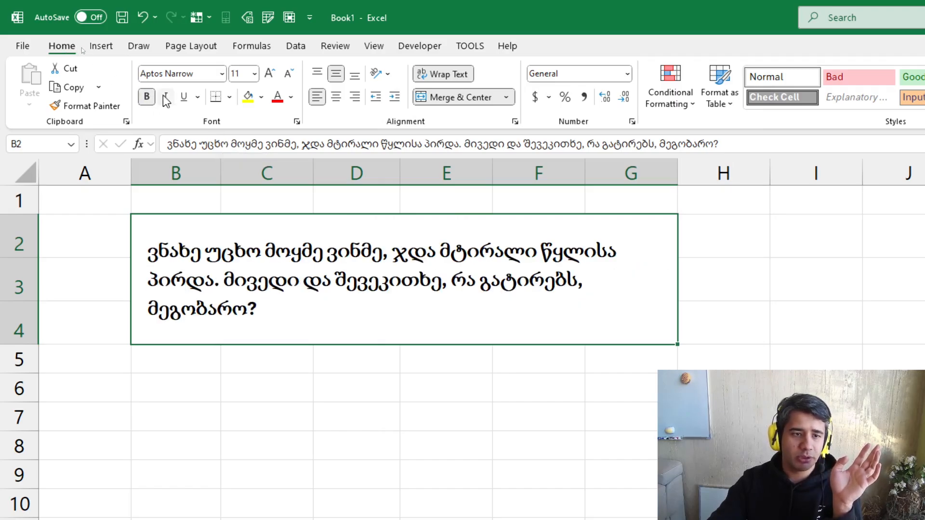
{"action": "left_click", "coordinate": [165, 97]}
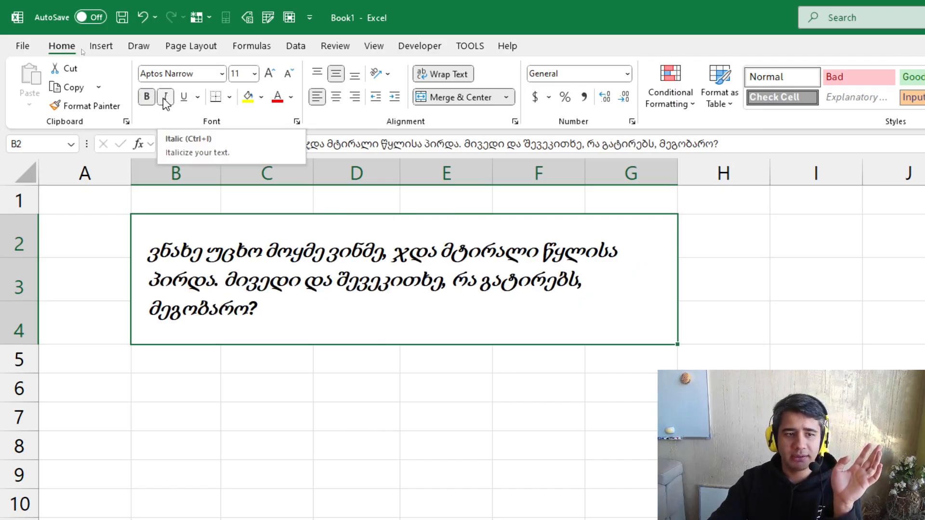
{"action": "left_click", "coordinate": [183, 97]}
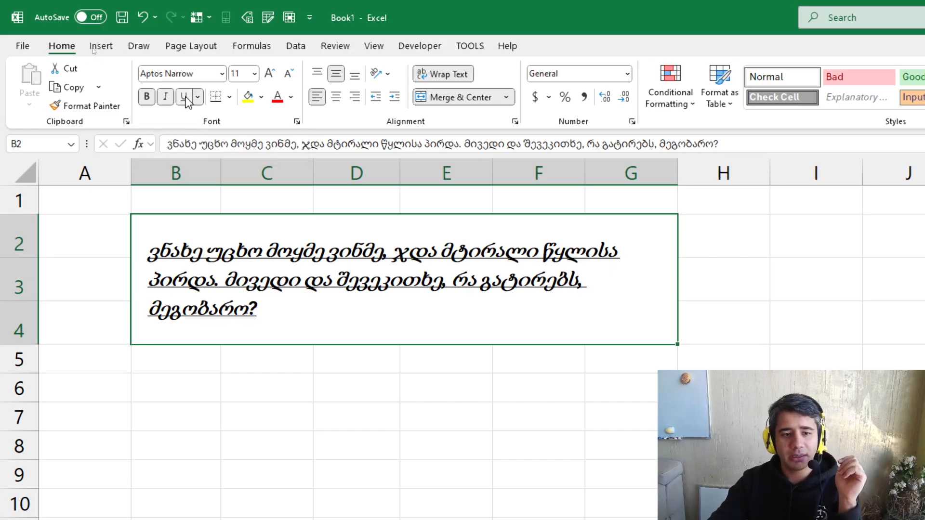
{"action": "left_click", "coordinate": [184, 96]}
{"action": "left_click", "coordinate": [165, 96]}
{"action": "left_click", "coordinate": [147, 96]}
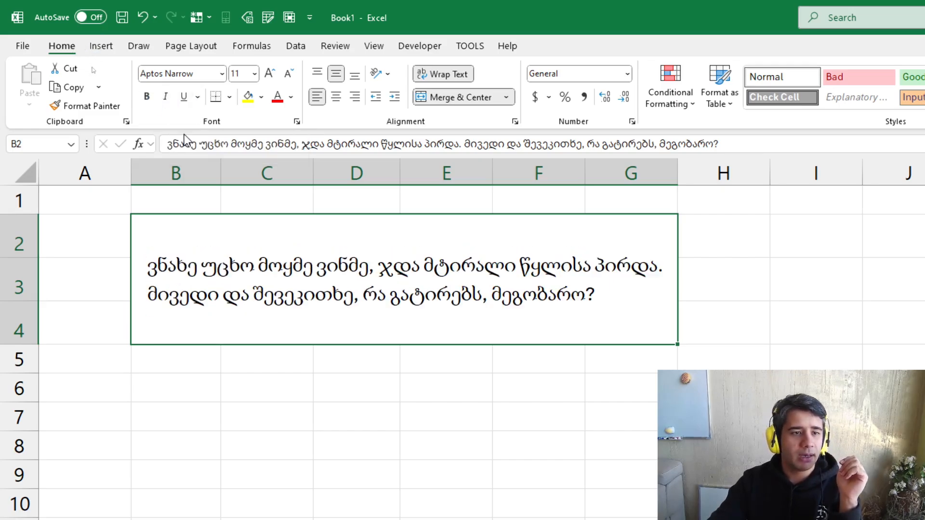
- Browse the font list and set the font of the text in merged cell B2:G4 to Sylfaen
{"action": "left_click", "coordinate": [221, 73]}
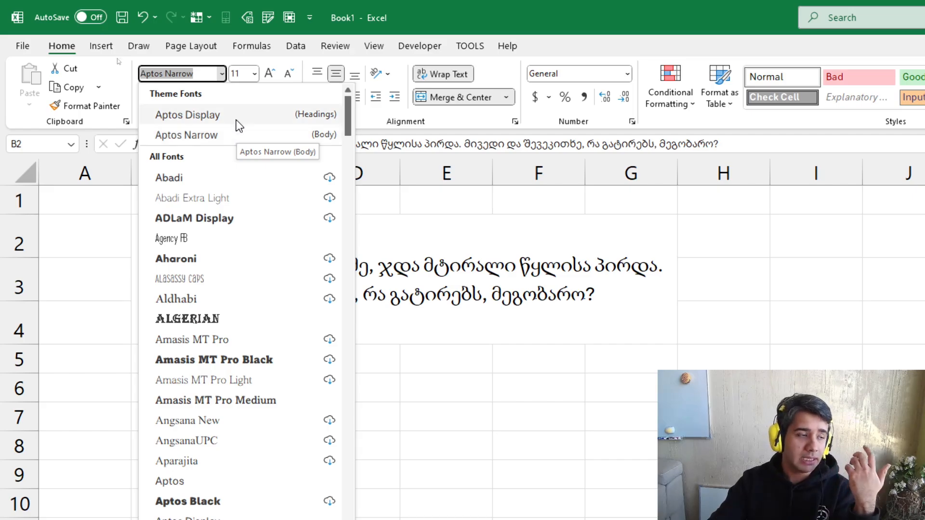
{"action": "left_click", "coordinate": [222, 75]}
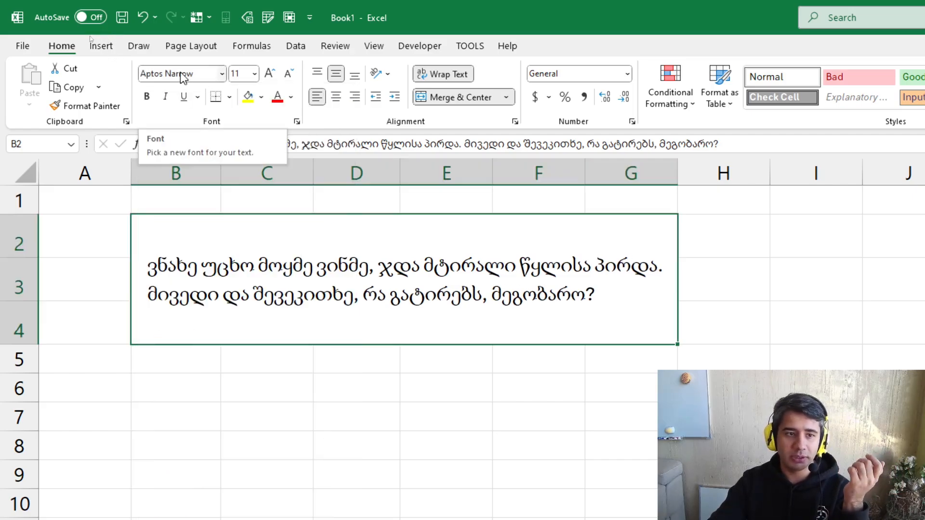
{"action": "left_click", "coordinate": [221, 75]}
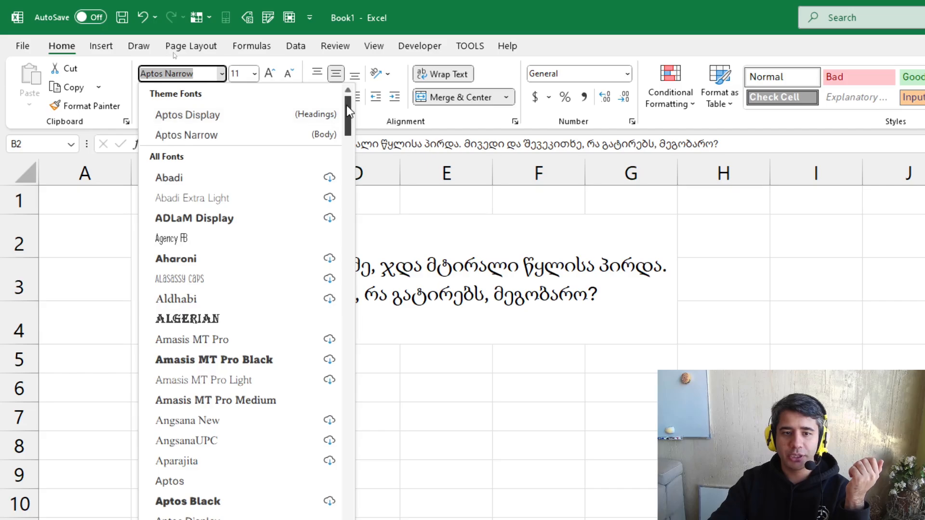
{"action": "left_click_drag", "start_coordinate": [346, 105], "coordinate": [331, 65]}
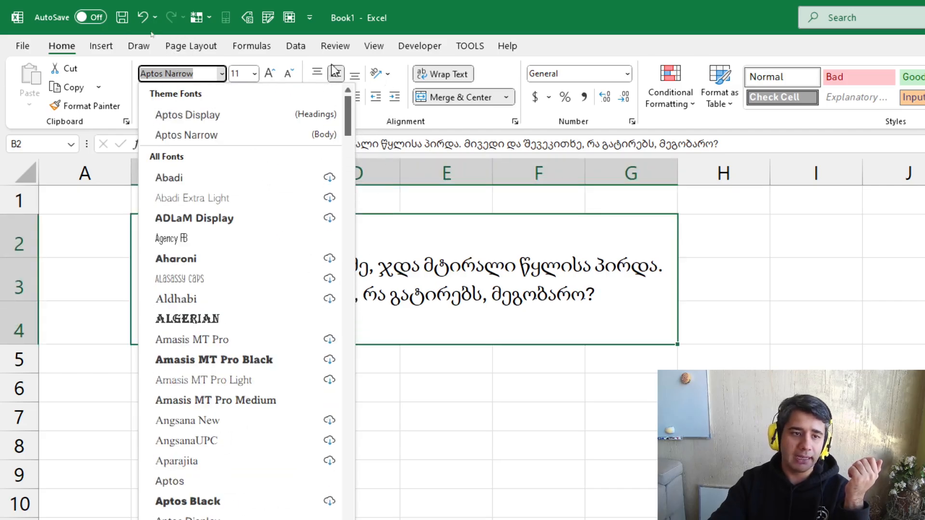
{"action": "left_click", "coordinate": [222, 77]}
{"action": "left_click", "coordinate": [198, 76]}
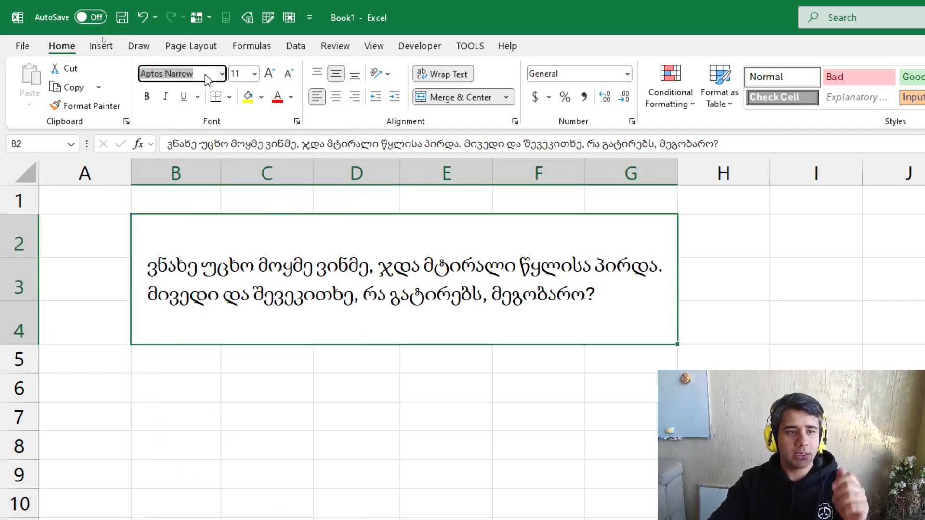
{"action": "type", "text": "Sylfaen"}
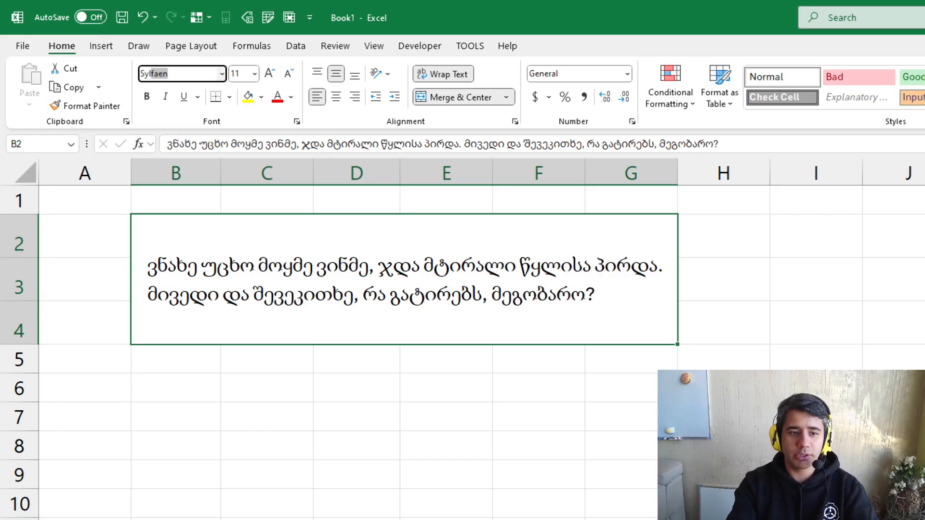
{"action": "key", "text": "Return"}
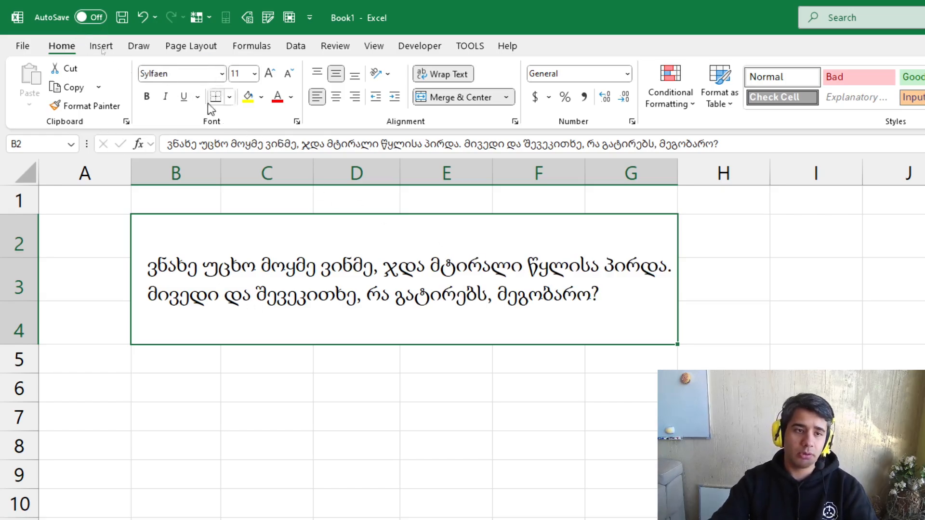
{"action": "left_click", "coordinate": [179, 72]}
{"action": "type", "text": "ORIS"}
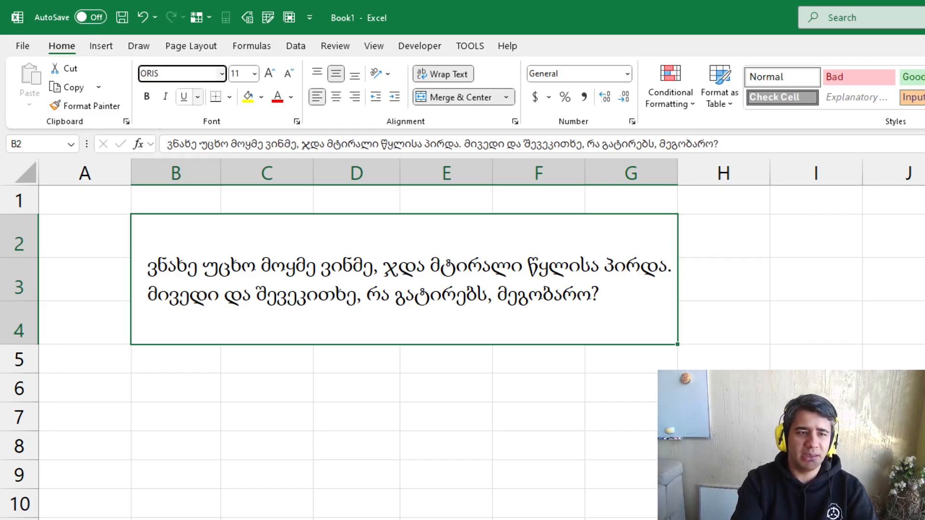
{"action": "key", "text": "Escape"}
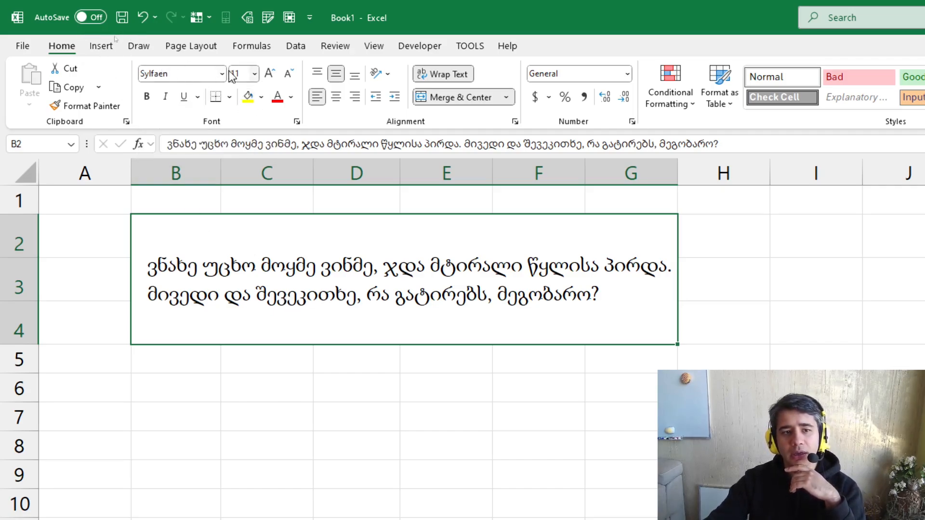
- Try enlarging the text in merged cell B2:G4 in increments, and reduce it again to size 11
{"action": "left_click", "coordinate": [270, 75]}
{"action": "left_click", "coordinate": [270, 76]}
{"action": "left_click", "coordinate": [270, 75]}
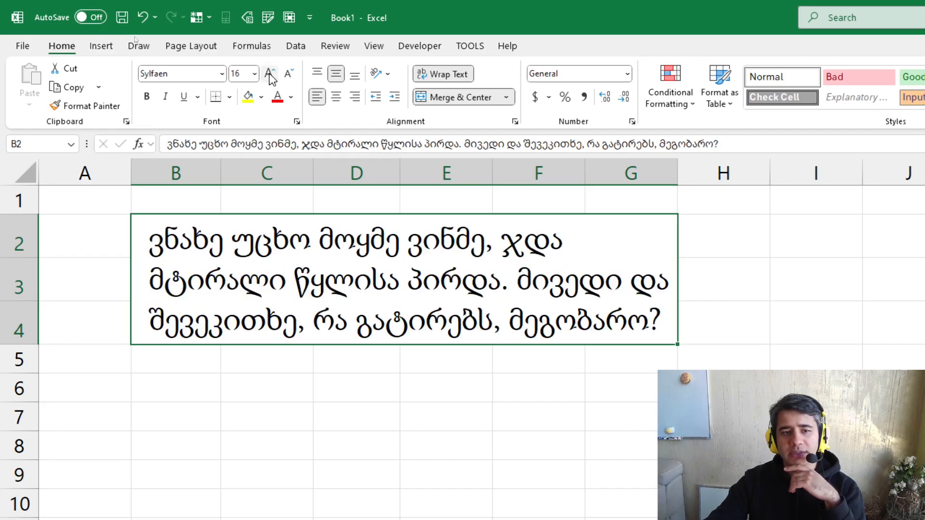
{"action": "left_click", "coordinate": [271, 75]}
{"action": "left_click", "coordinate": [284, 74]}
{"action": "left_click", "coordinate": [284, 74]}
{"action": "left_click", "coordinate": [285, 74]}
{"action": "left_click", "coordinate": [284, 74]}
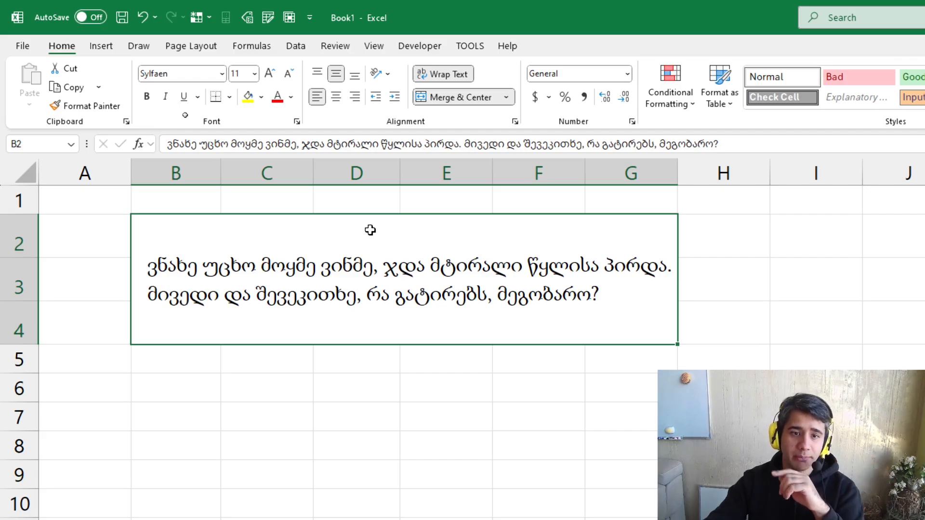
- Format only the word წყლისა within the text of cell B2 as bold with a light blue font color
{"action": "left_click", "coordinate": [361, 143]}
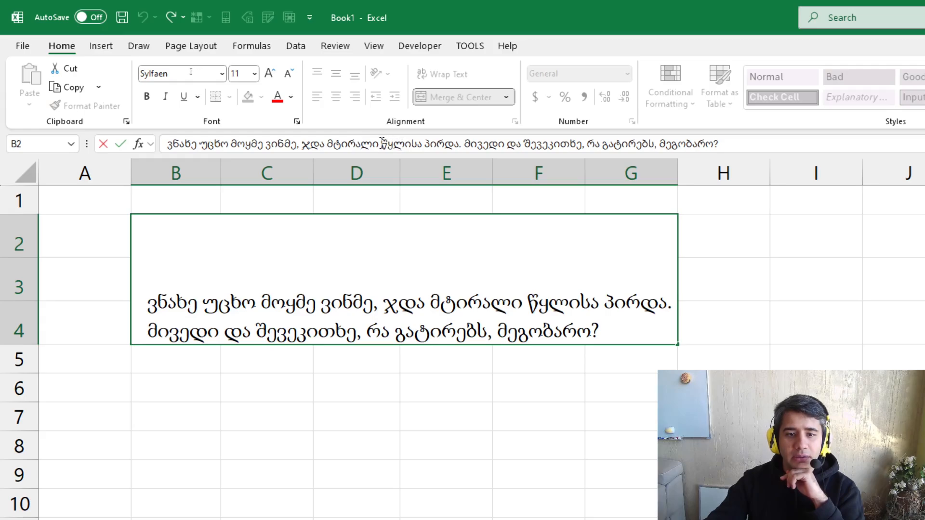
{"action": "left_click", "coordinate": [440, 277]}
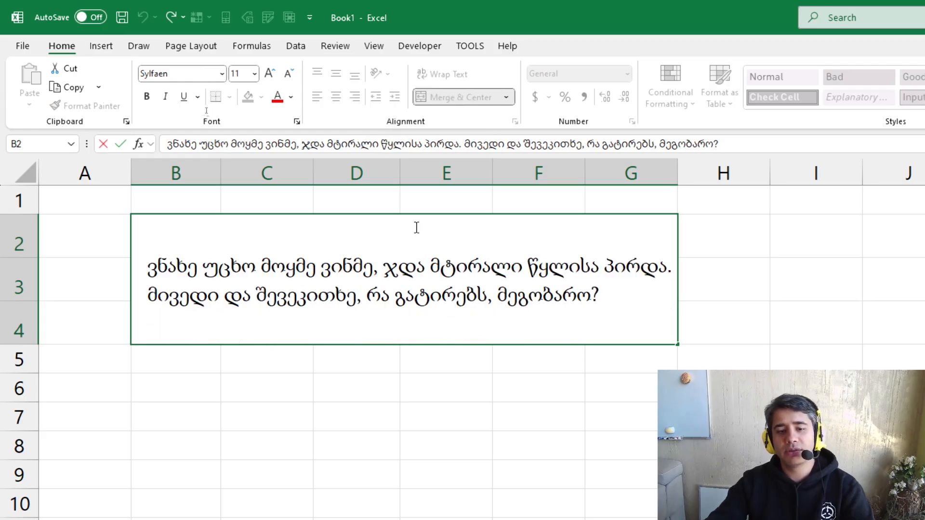
{"action": "left_click", "coordinate": [391, 144]}
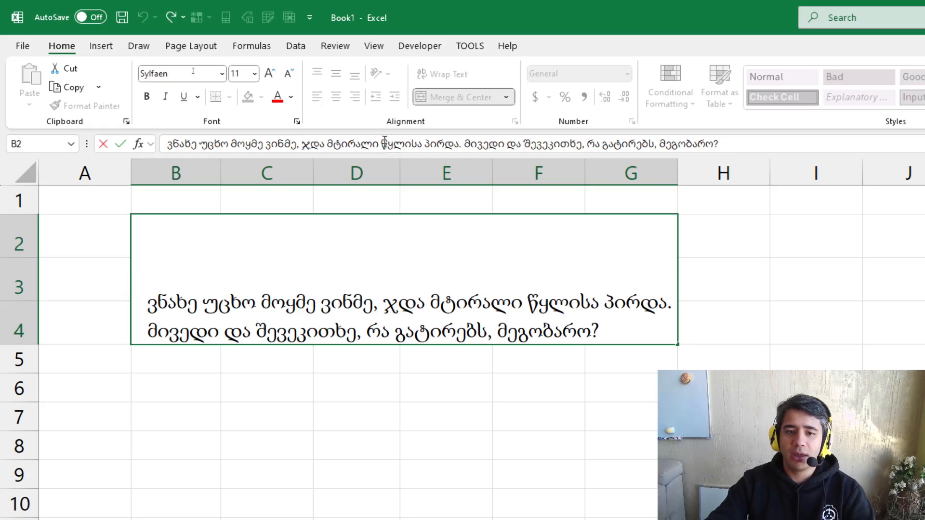
{"action": "left_click_drag", "start_coordinate": [385, 143], "coordinate": [419, 153]}
{"action": "left_click", "coordinate": [418, 145]}
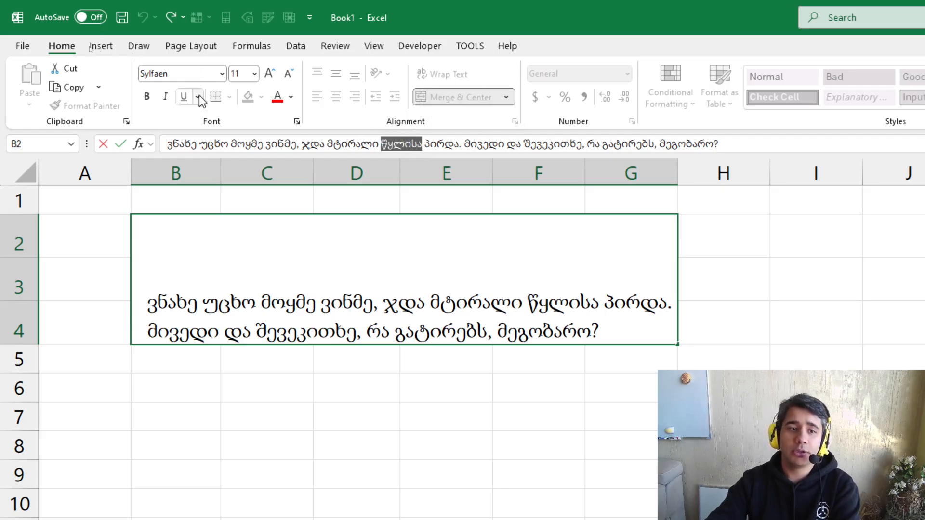
{"action": "left_click", "coordinate": [147, 98]}
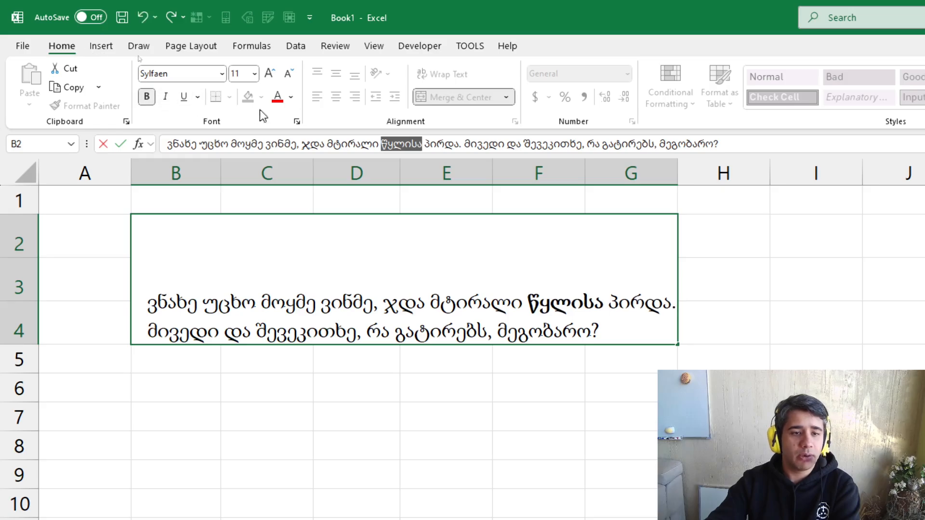
{"action": "left_click", "coordinate": [295, 97]}
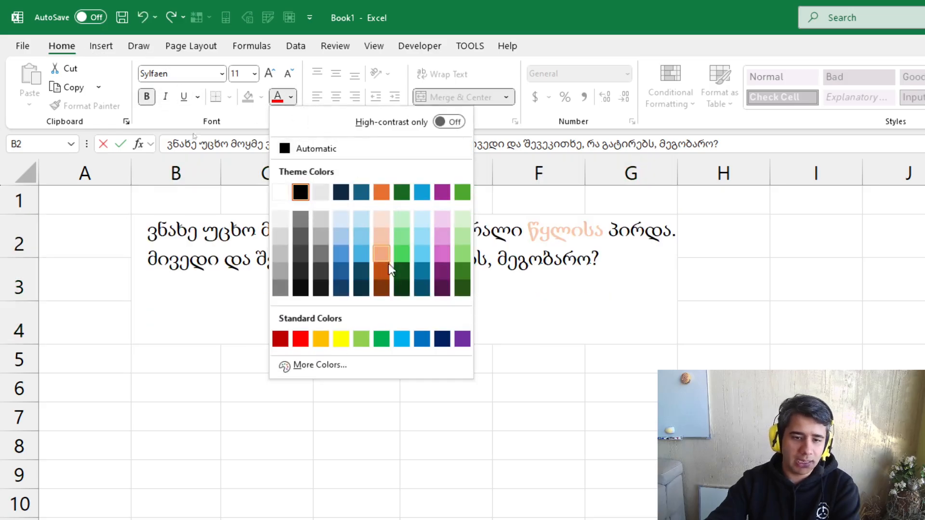
{"action": "left_click", "coordinate": [361, 255]}
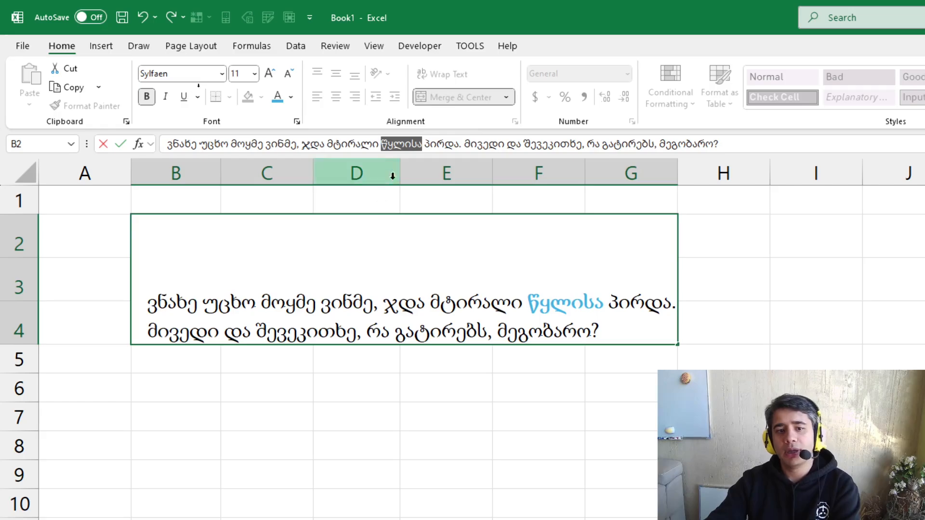
{"action": "left_click", "coordinate": [690, 274]}
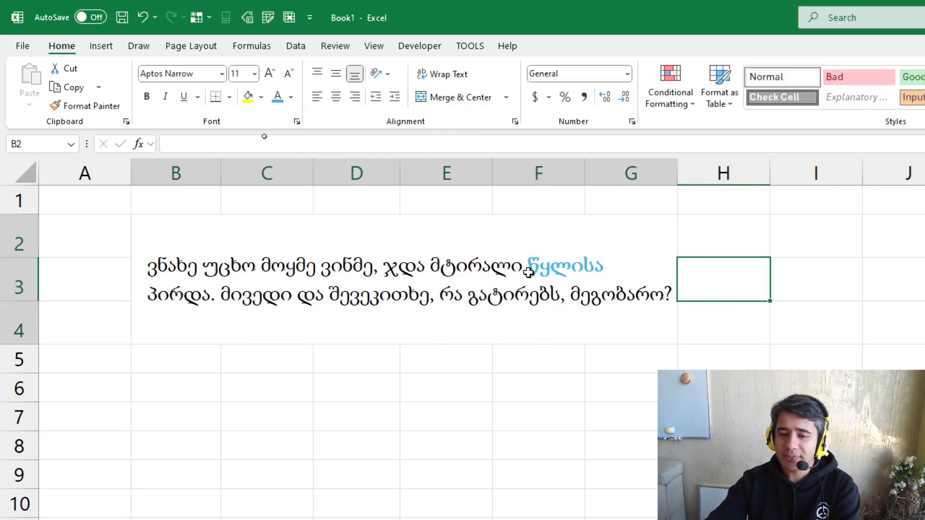
- Clear the bold from all text in merged cell B2:G4 and set its font color to light gray
{"action": "left_click", "coordinate": [549, 285]}
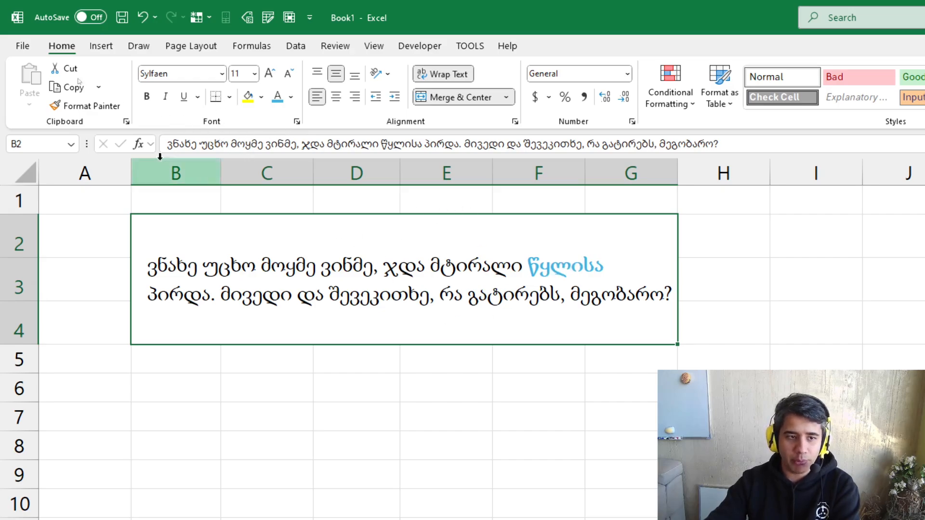
{"action": "left_click", "coordinate": [150, 96]}
{"action": "left_click", "coordinate": [149, 97]}
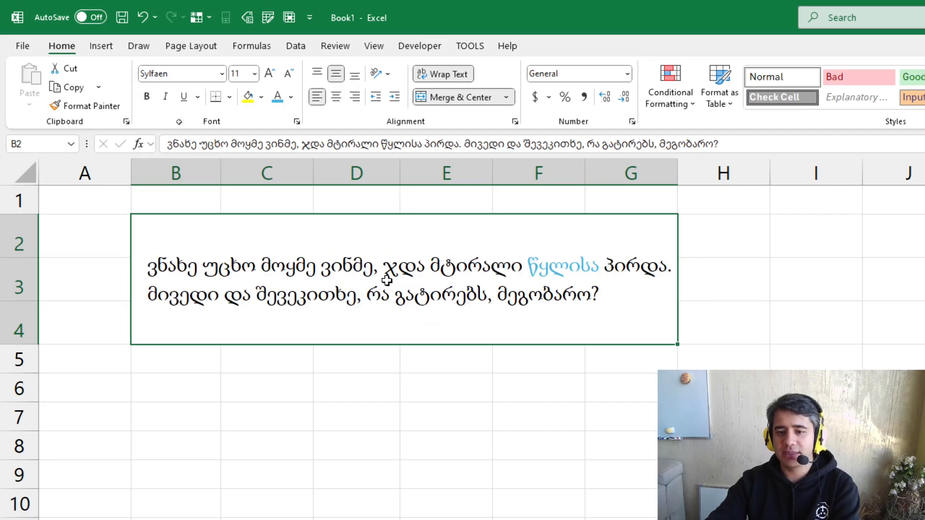
{"action": "left_click", "coordinate": [292, 96]}
{"action": "left_click", "coordinate": [294, 227]}
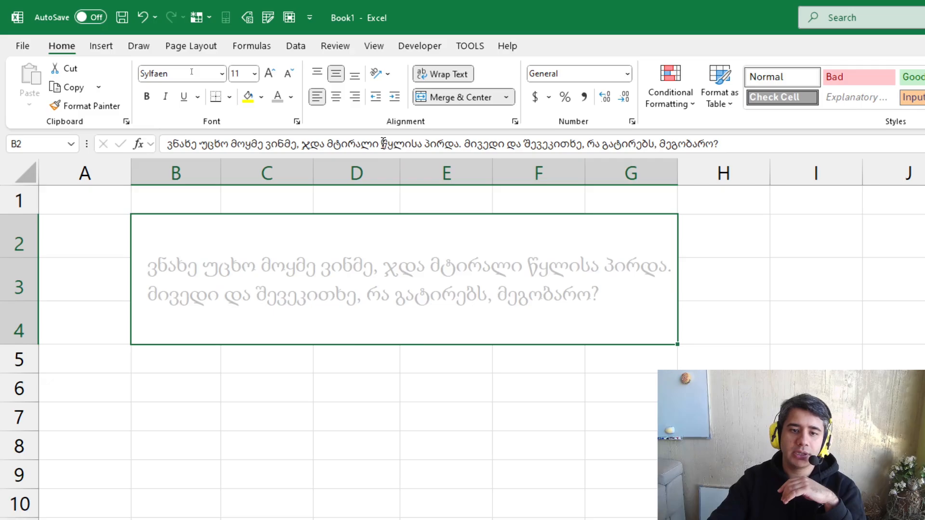
- Format only the word წყლისა within the gray text of cell B2 as bold and blue
{"action": "double_click", "coordinate": [384, 144]}
{"action": "left_click", "coordinate": [292, 97]}
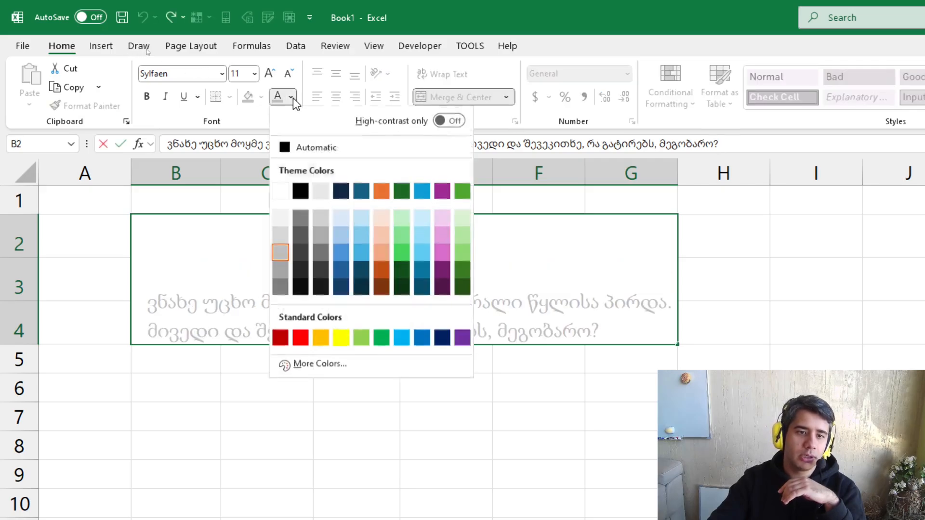
{"action": "left_click", "coordinate": [340, 253]}
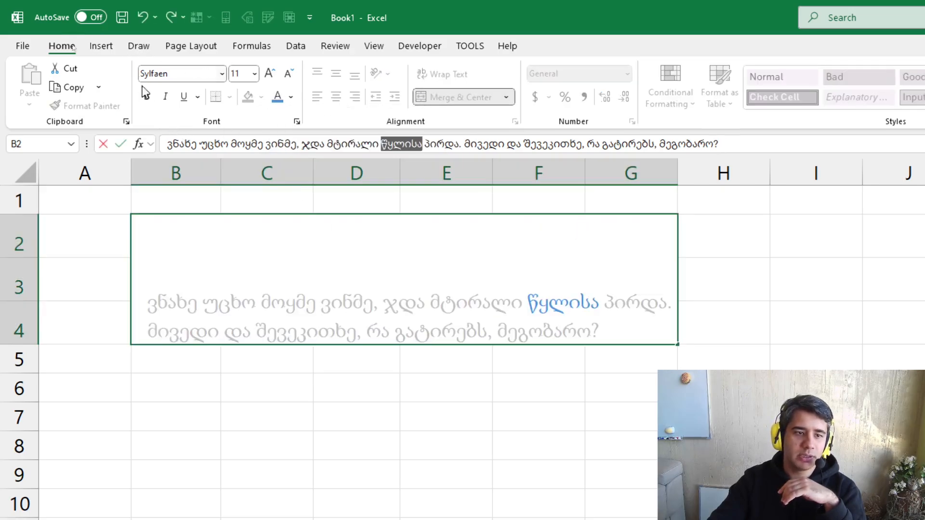
{"action": "left_click", "coordinate": [584, 410]}
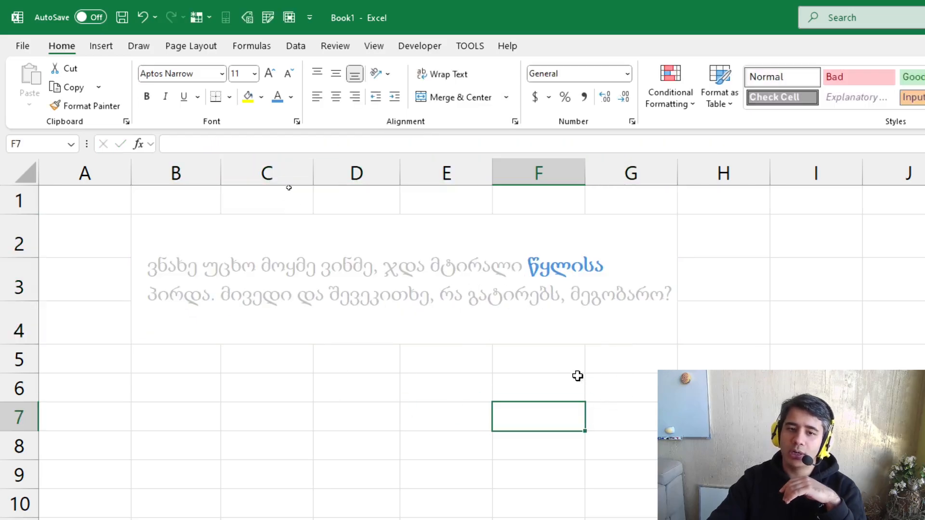
- Format only the word მეგობარო within the text of cell B2 as italic with the standard green font color
{"action": "double_click", "coordinate": [471, 280]}
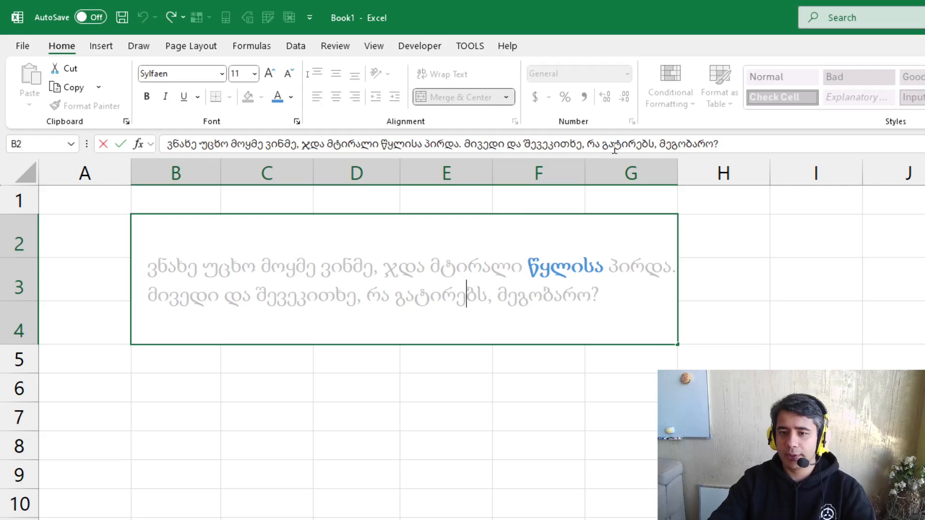
{"action": "left_click_drag", "start_coordinate": [658, 145], "coordinate": [716, 149]}
{"action": "left_click", "coordinate": [677, 148]}
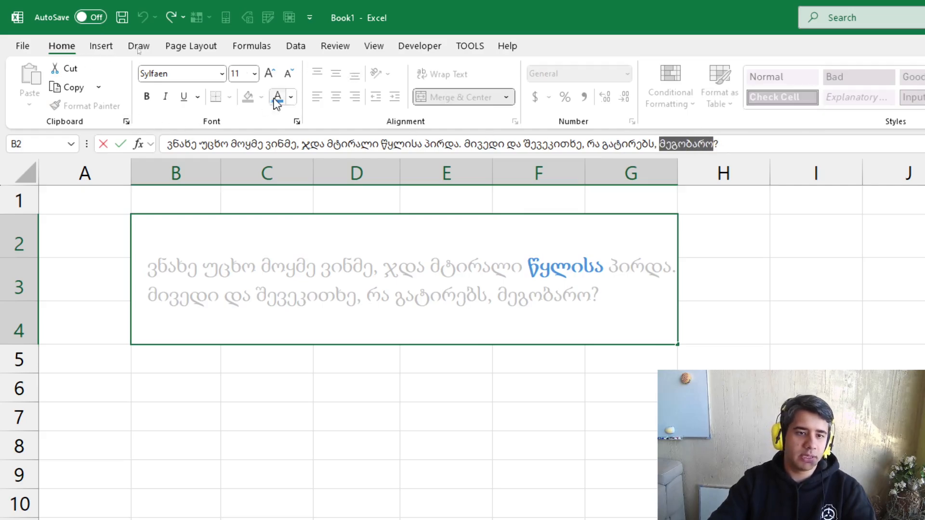
{"action": "left_click", "coordinate": [291, 97]}
{"action": "left_click", "coordinate": [379, 337]}
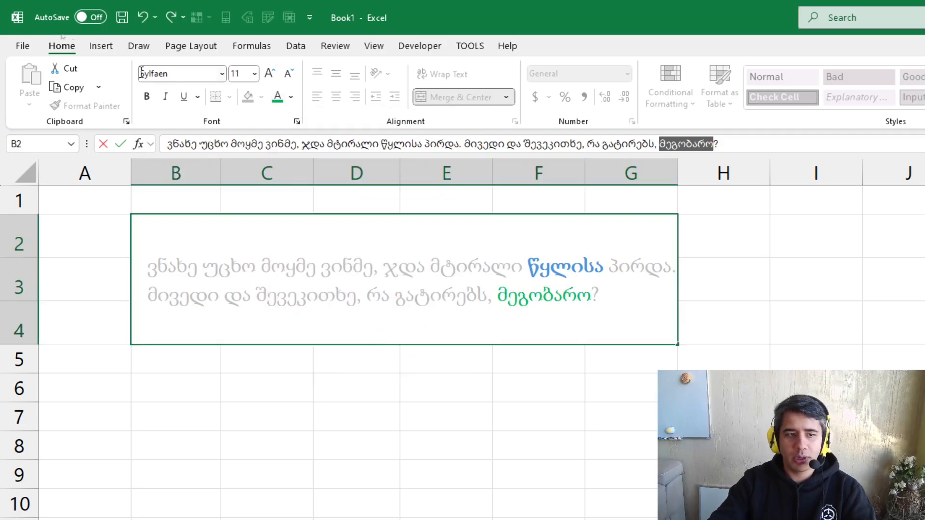
{"action": "left_click", "coordinate": [506, 439]}
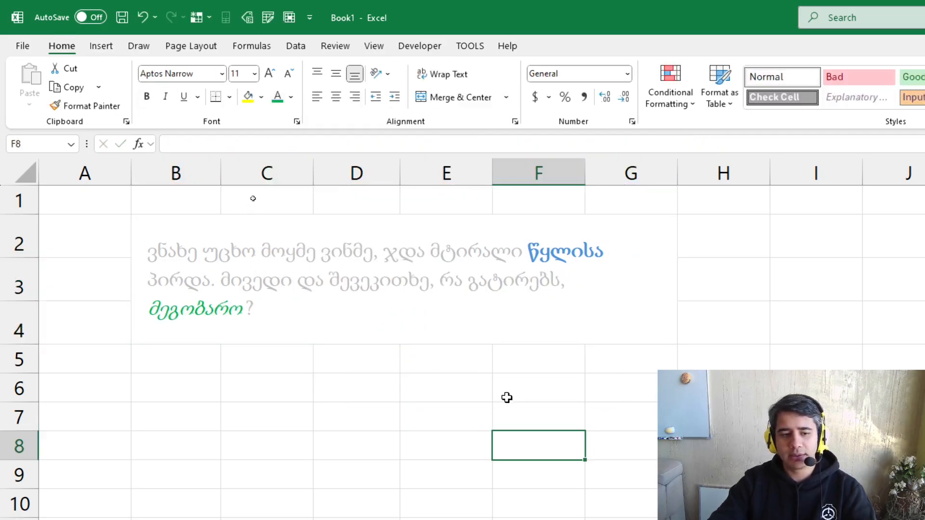
{"action": "left_click", "coordinate": [417, 303]}
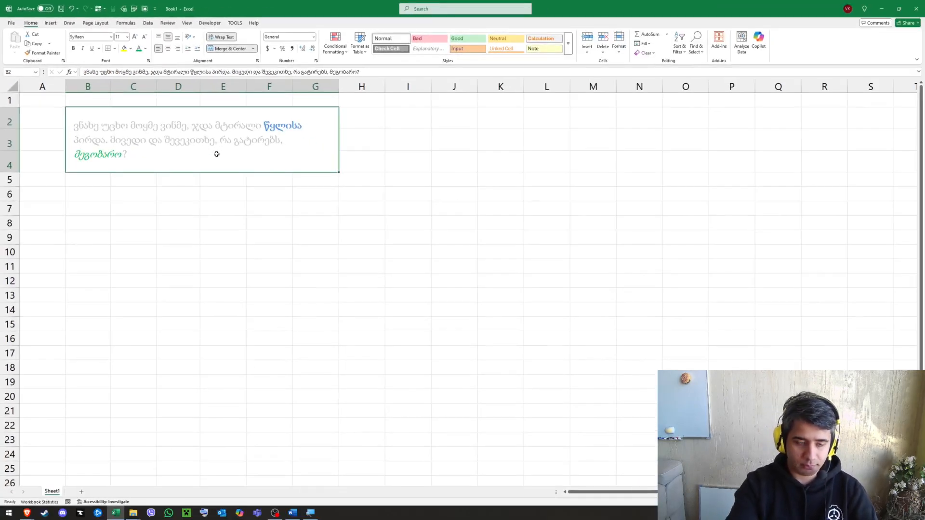
{"action": "left_click", "coordinate": [224, 237]}
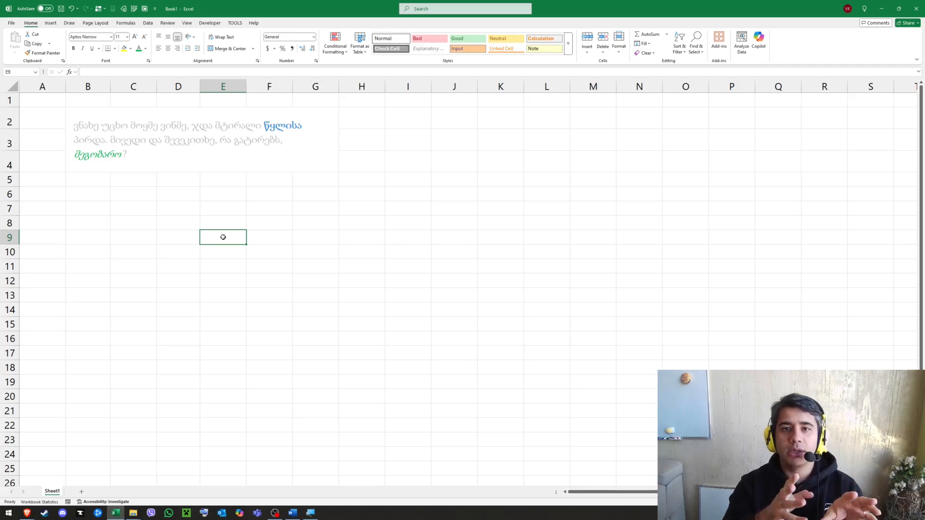
{"action": "left_click", "coordinate": [169, 158]}
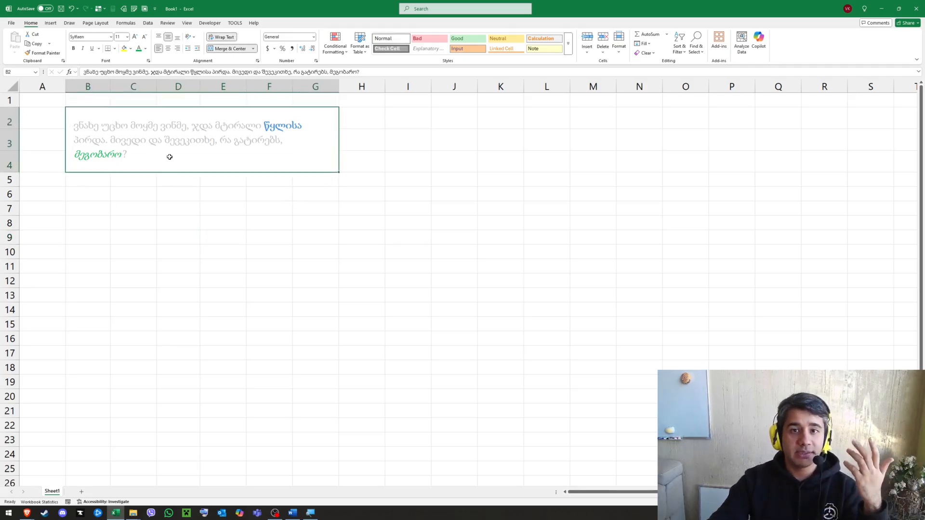